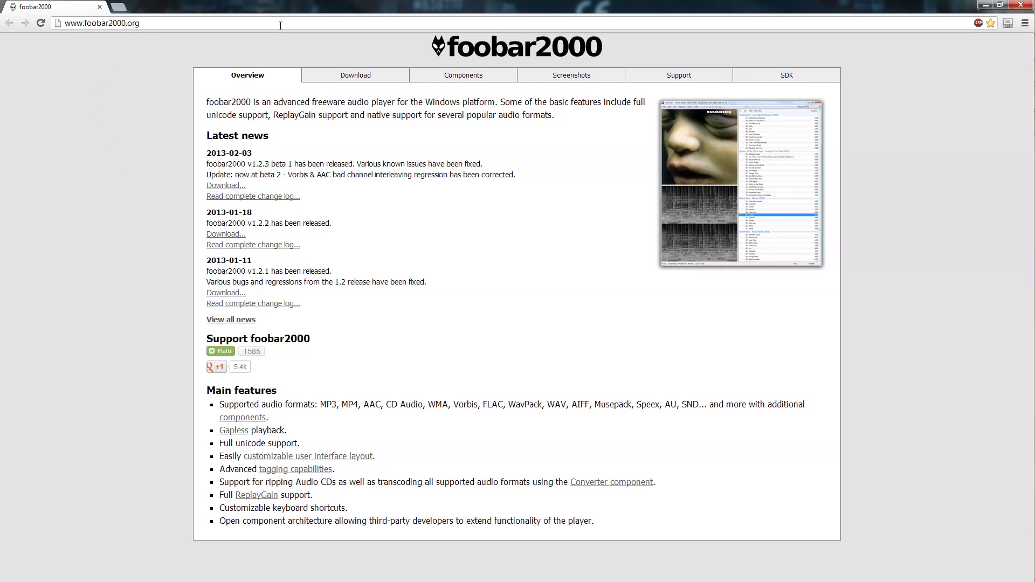
Download the stable foobar2000 v1.2.2 installer from the foobar2000.org Download page.
left_click(357, 78)
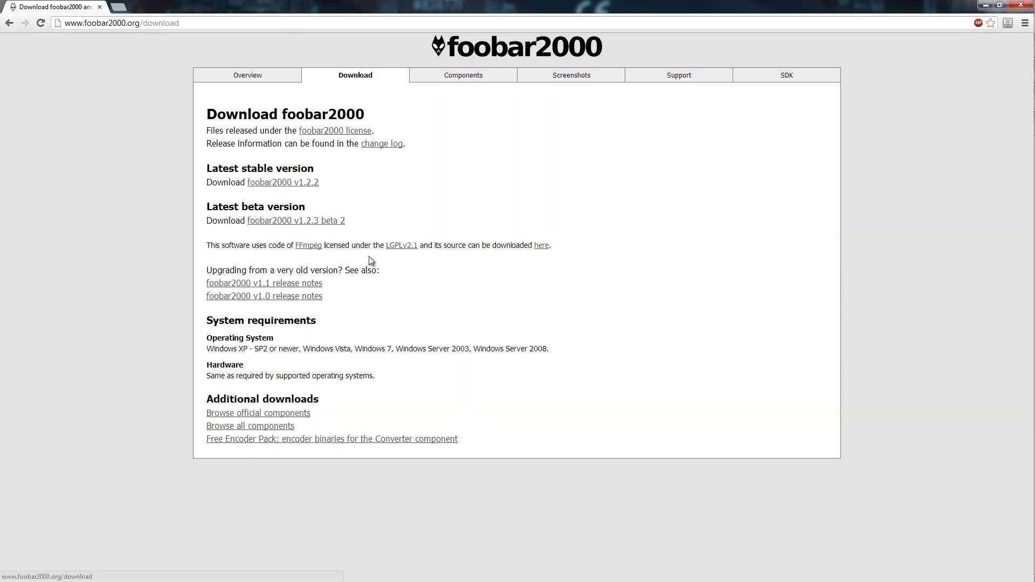
left_click(285, 184)
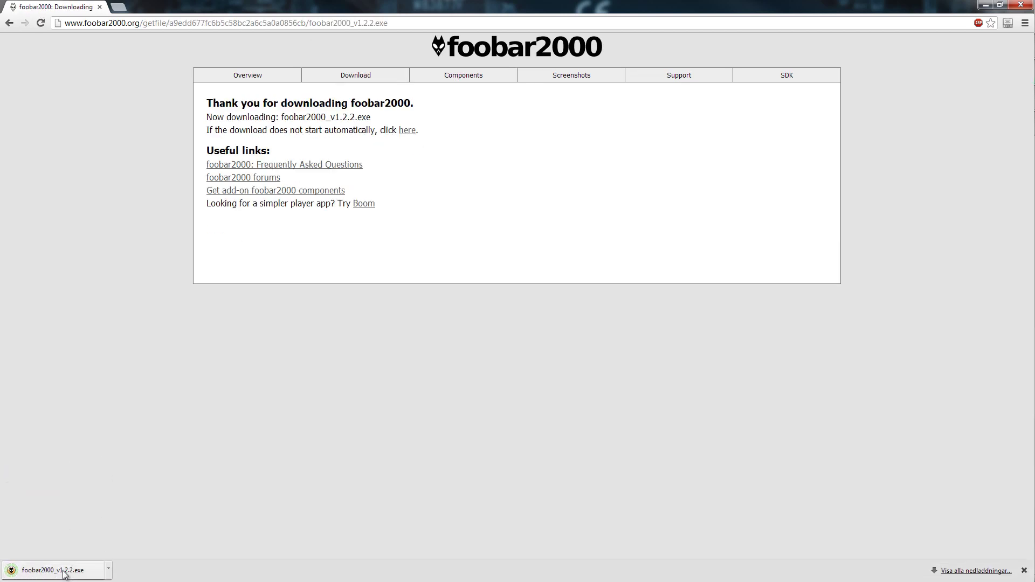
Run foobar2000_v1.2.2.exe and complete a Normal install in the default Program Files (x86) location.
left_click(54, 570)
left_click(546, 305)
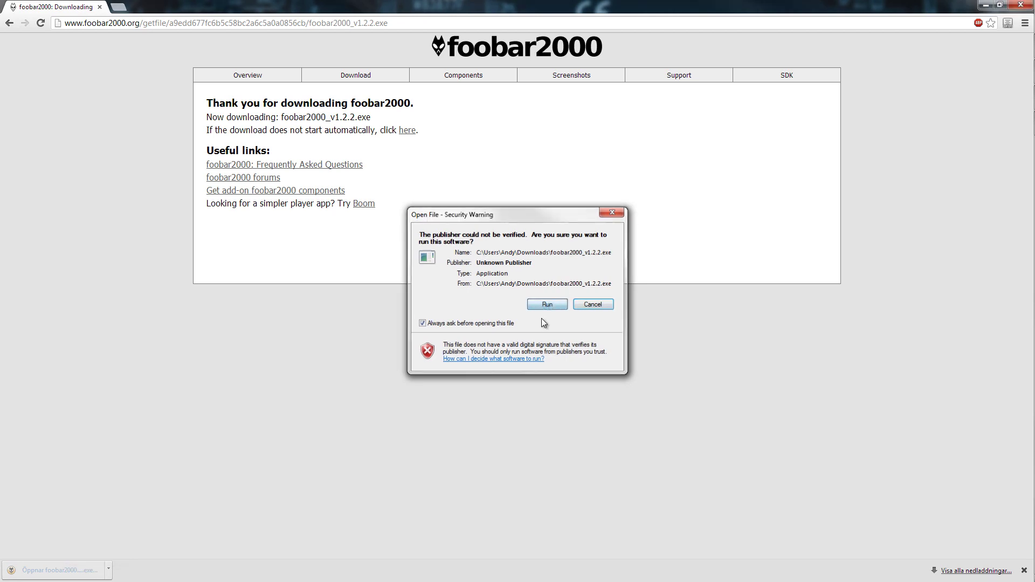
left_click(580, 383)
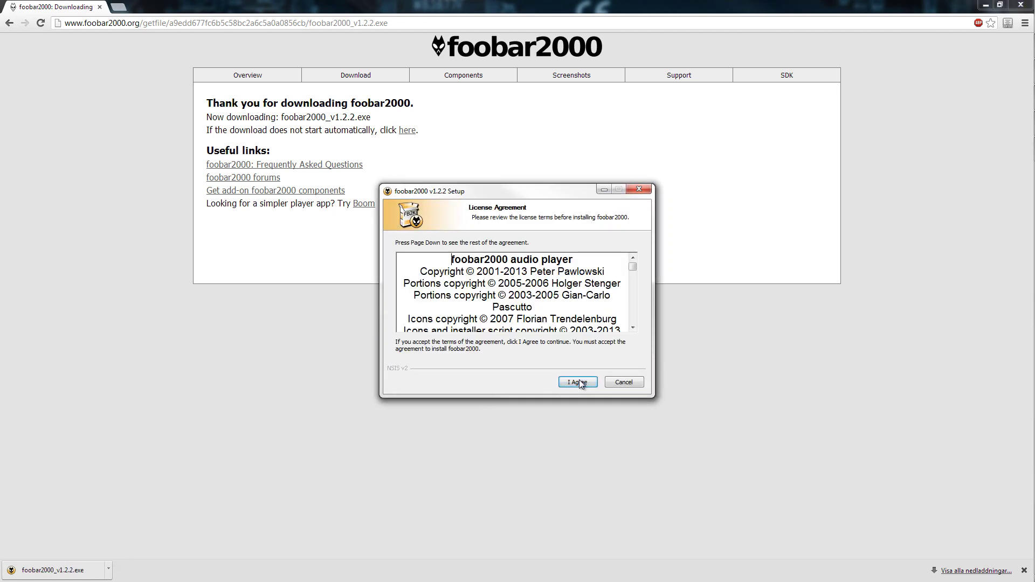
left_click(579, 384)
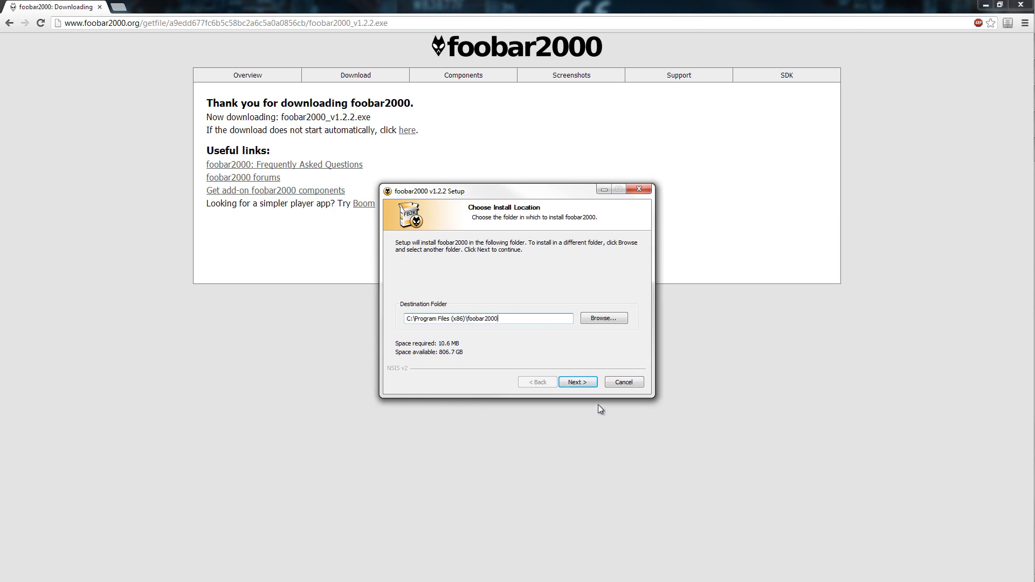
left_click(580, 383)
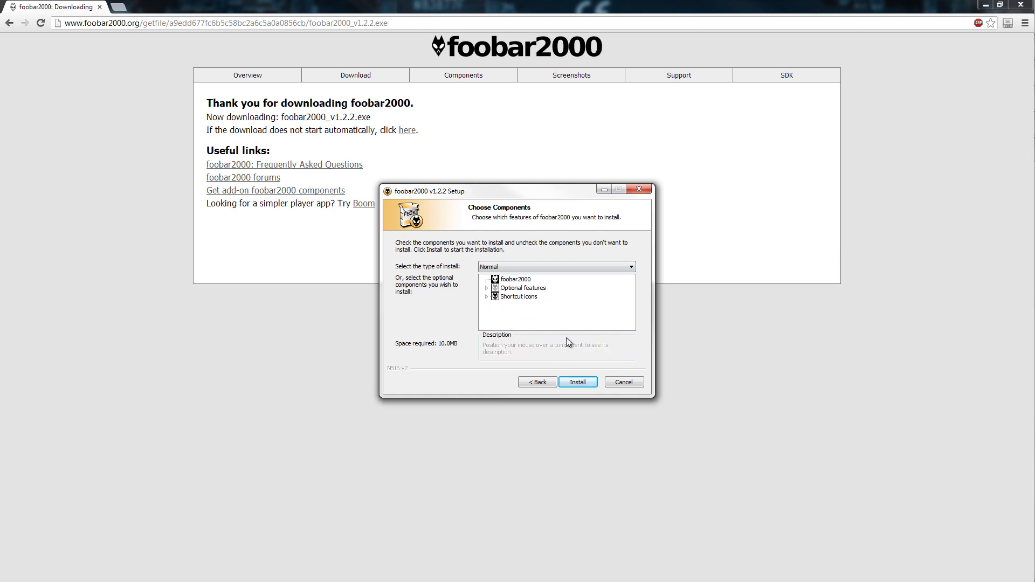
left_click(564, 266)
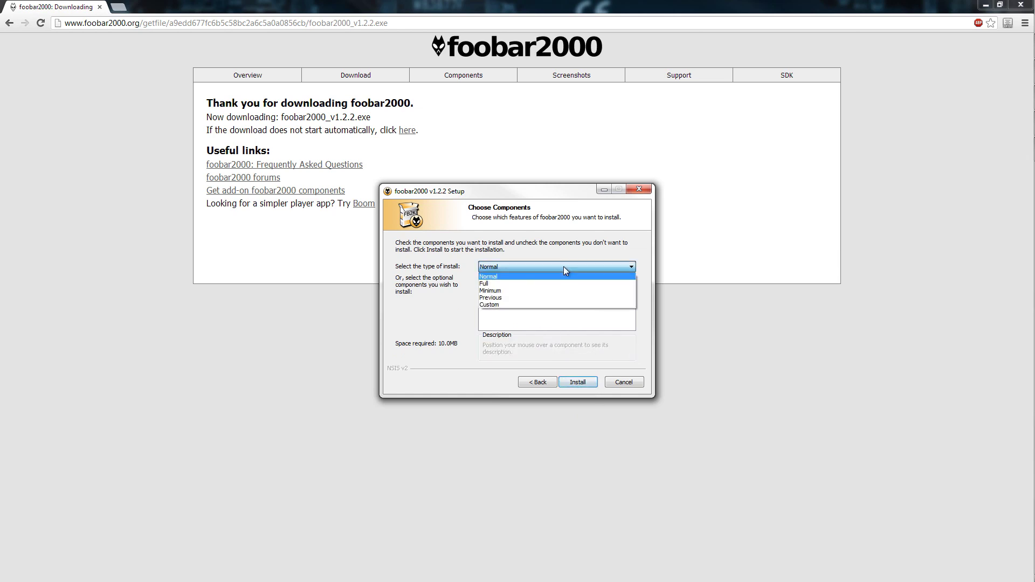
left_click(534, 277)
left_click(573, 384)
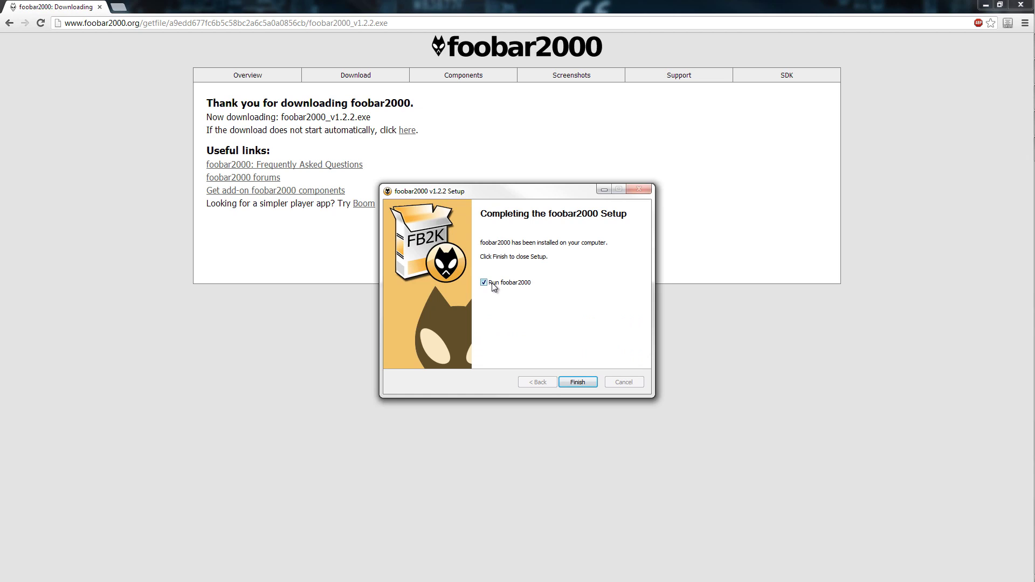
left_click(570, 387)
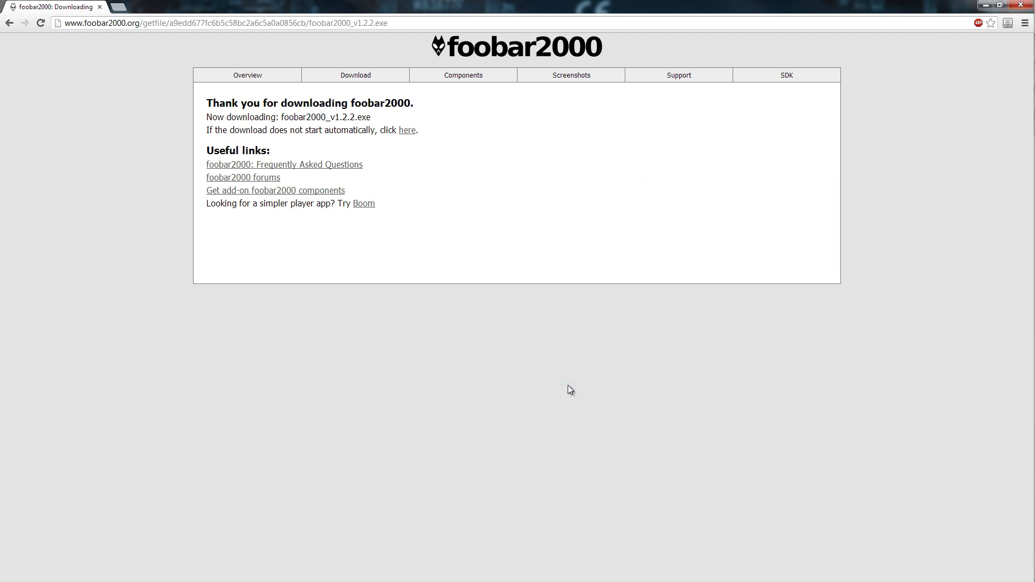
Load the skipyrich.com Now Playing Simple wiki page in a new tab and download foo_np_simple.7z.
left_click(118, 8)
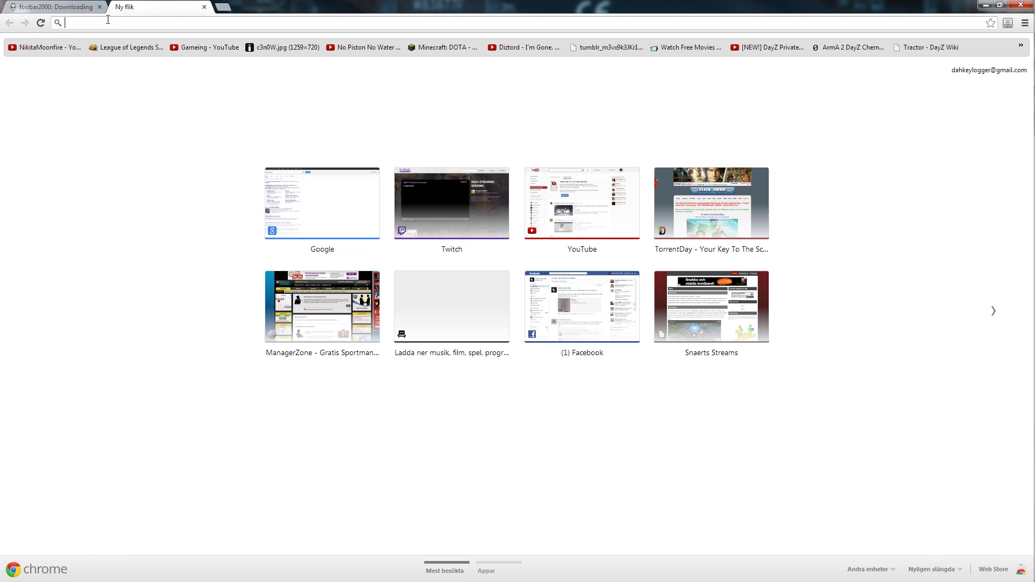
type("http://skipyrich.com/wiki/Foobar2000:Now_Playing_Simple")
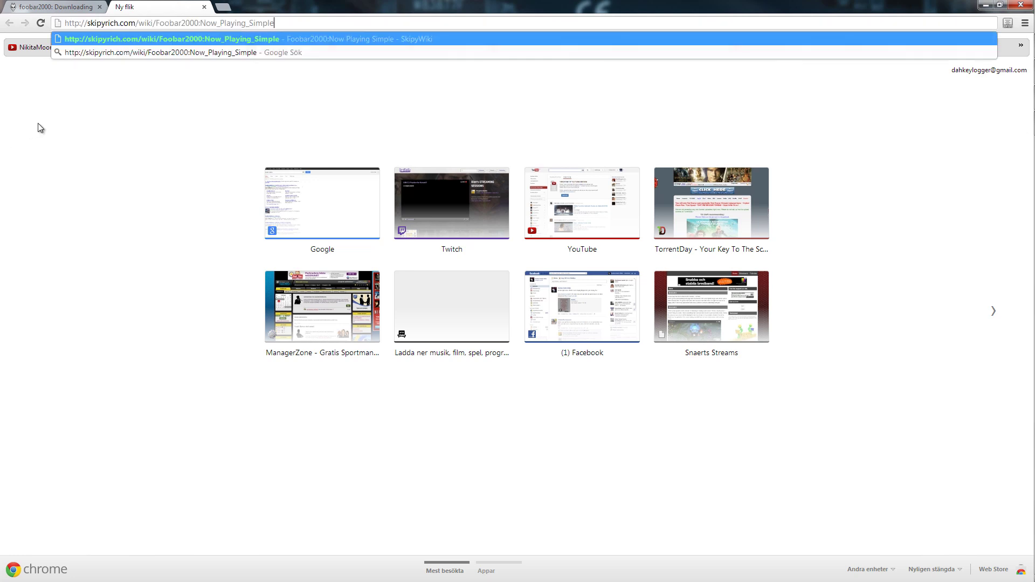
key("Return")
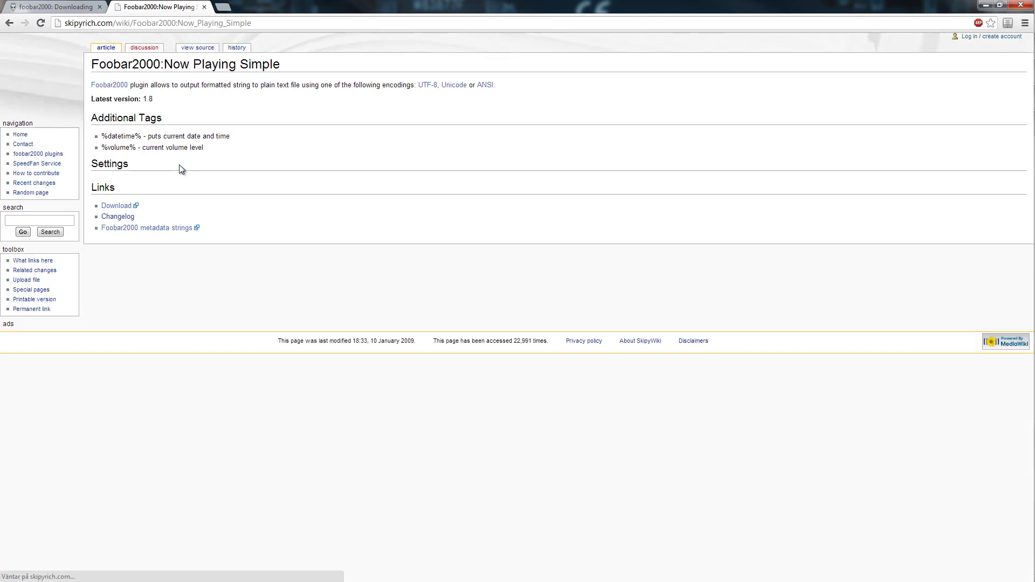
left_click(133, 207)
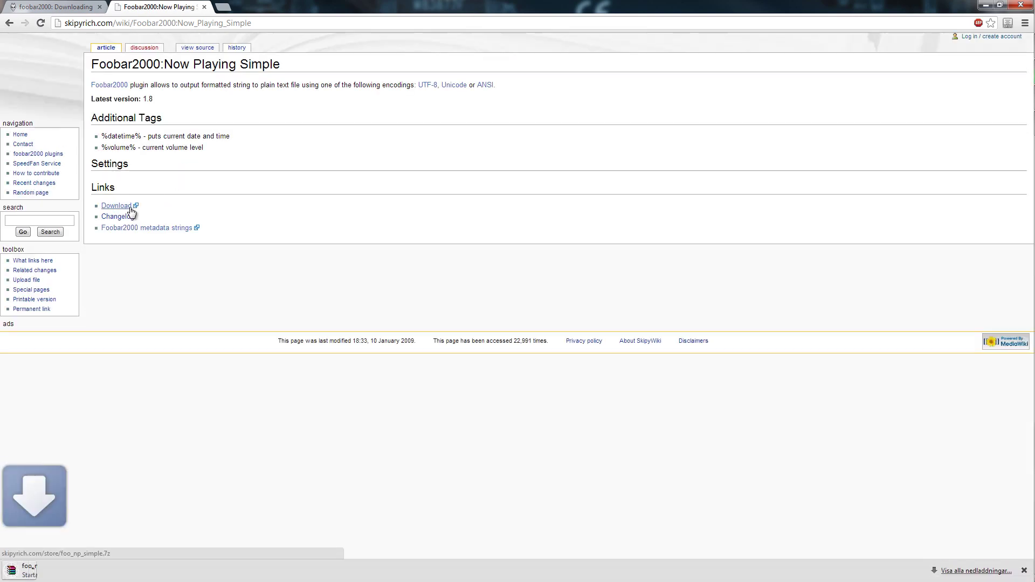
left_click(48, 572)
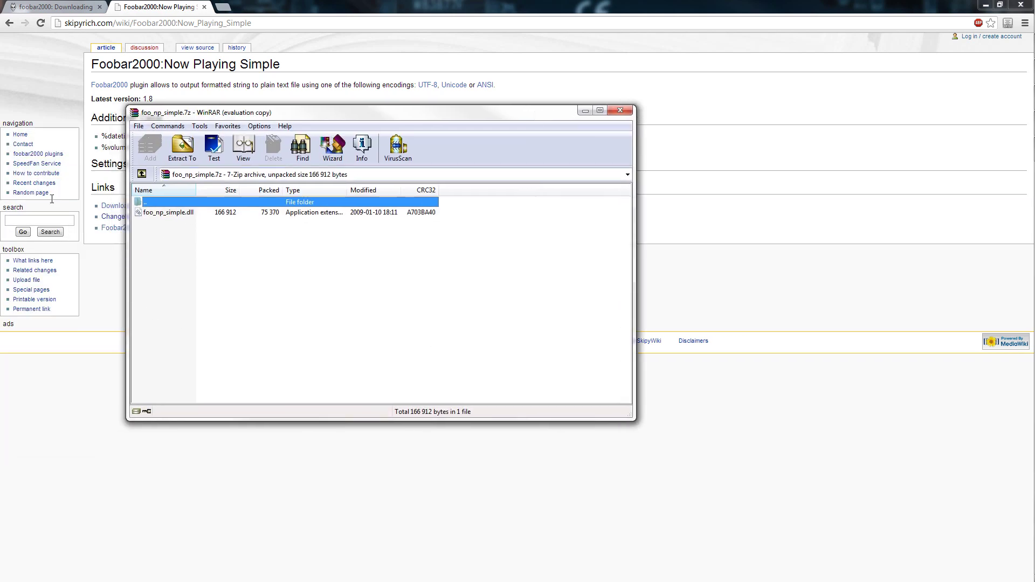
Extract foo_np_simple.dll to the Desktop, close WinRAR, and cut the extracted DLL.
left_click(986, 5)
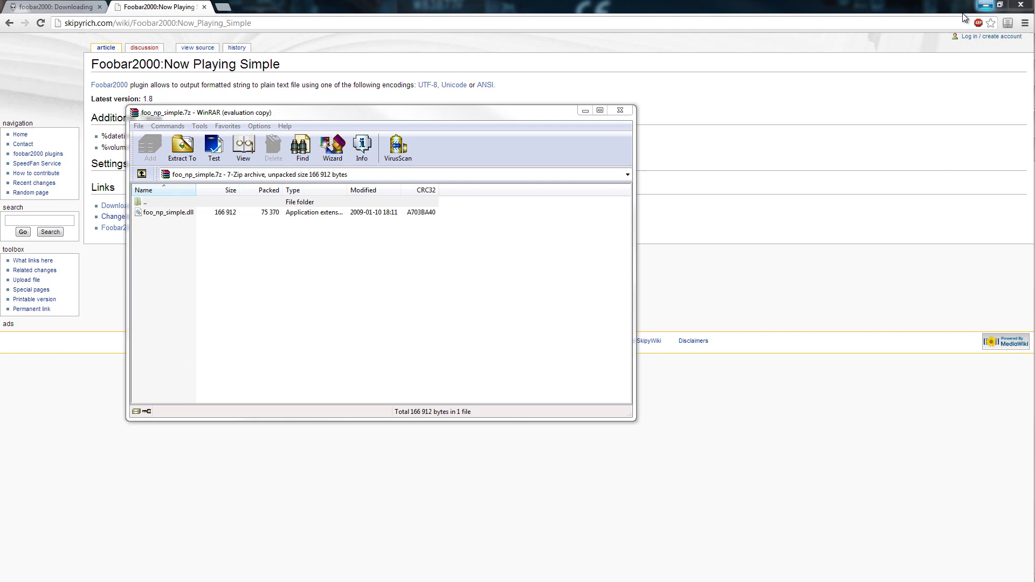
left_click(182, 145)
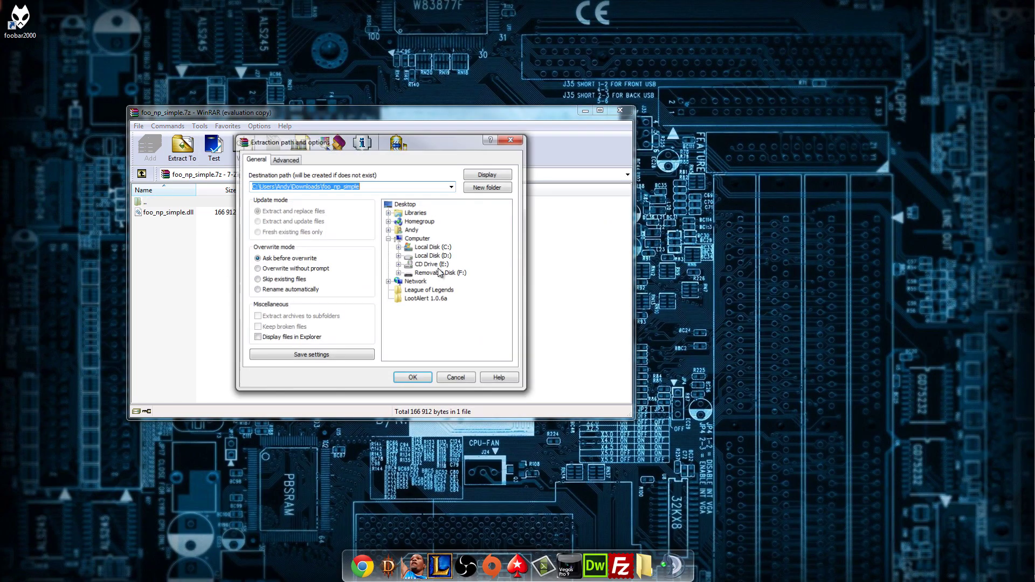
left_click(405, 204)
left_click(413, 378)
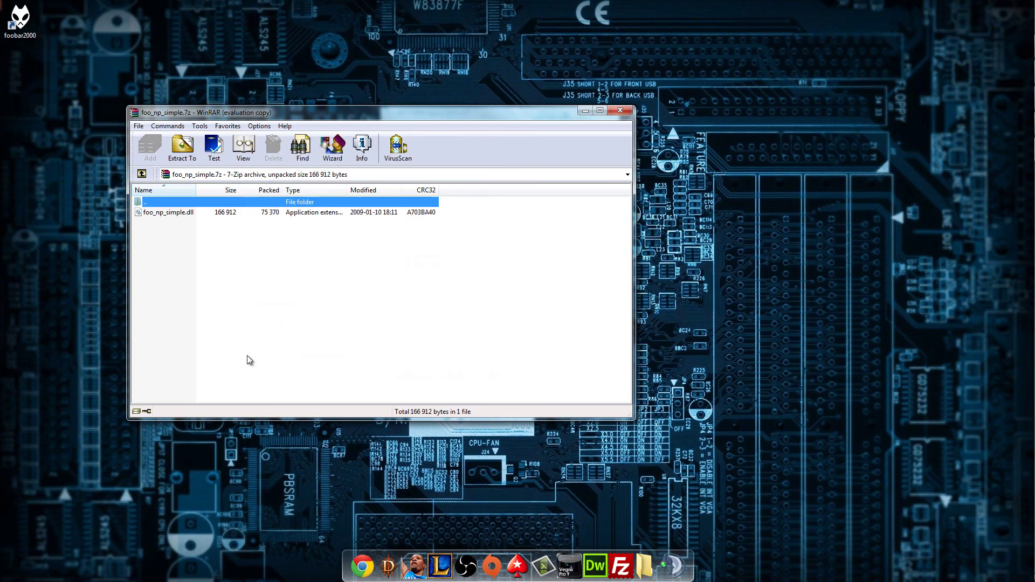
left_click(618, 110)
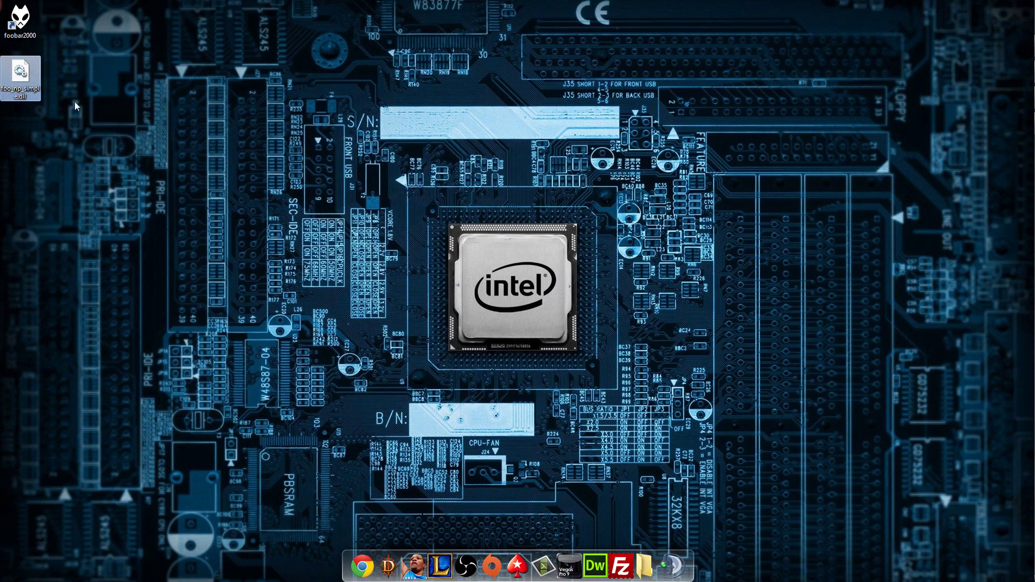
right_click(16, 80)
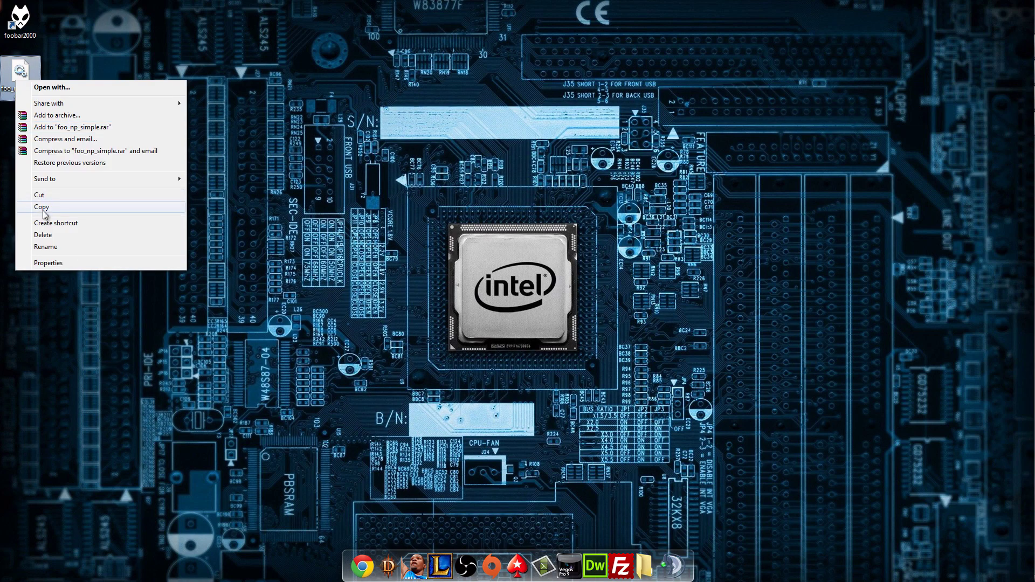
left_click(56, 196)
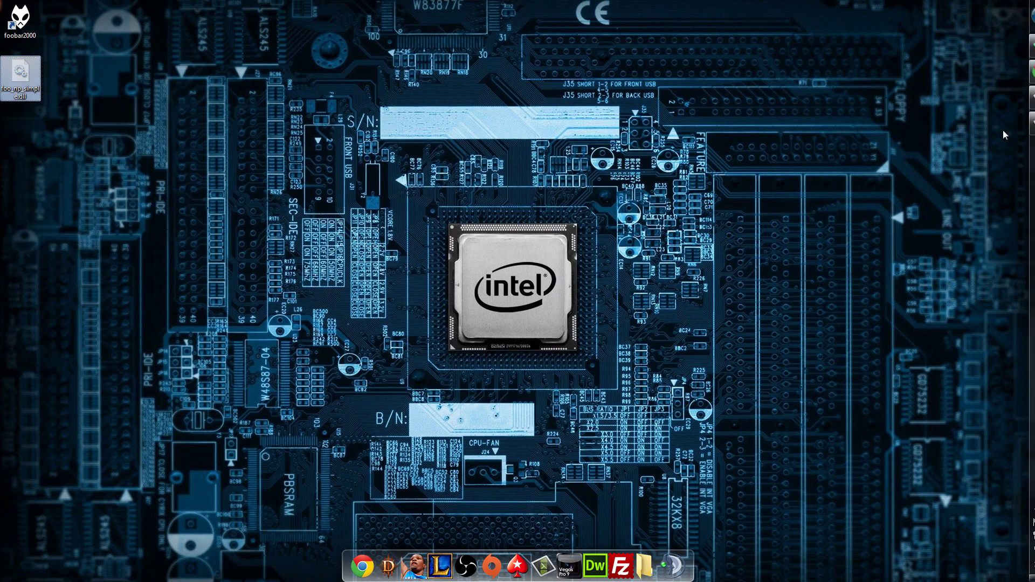
Browse to C:\Program Files (x86)\foobar2000\components in Explorer.
left_click(1031, 5)
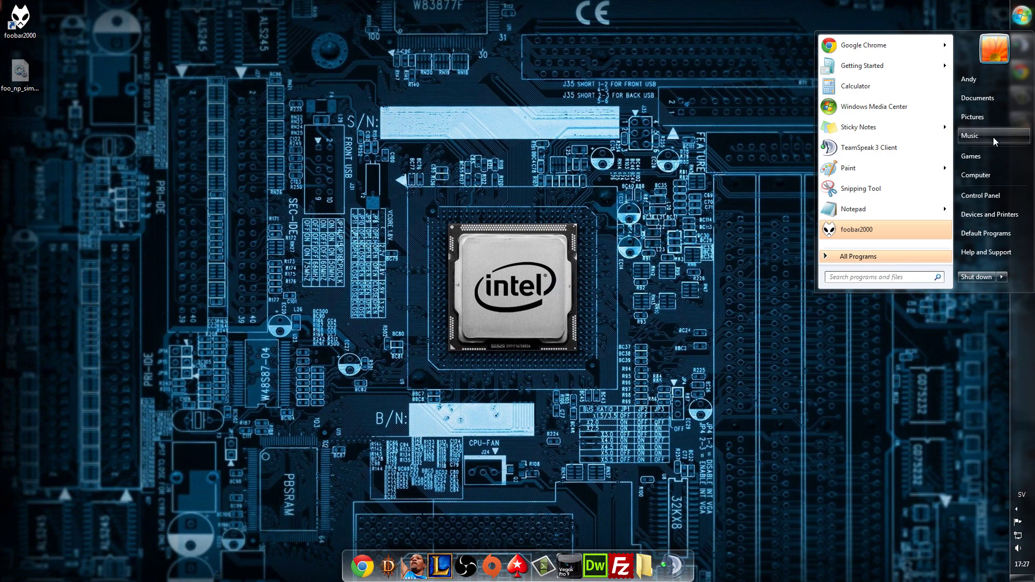
left_click(982, 180)
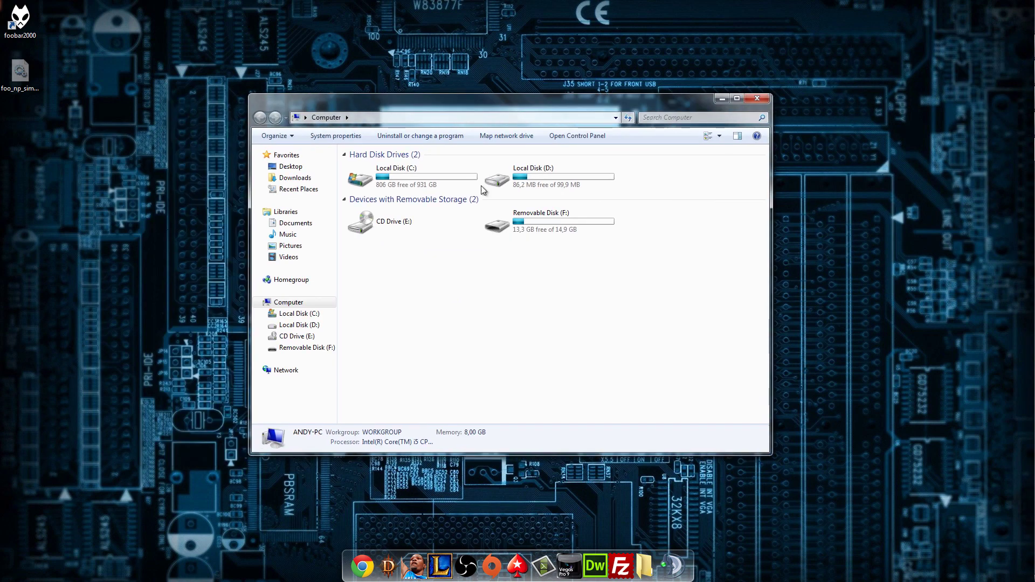
double_click(432, 175)
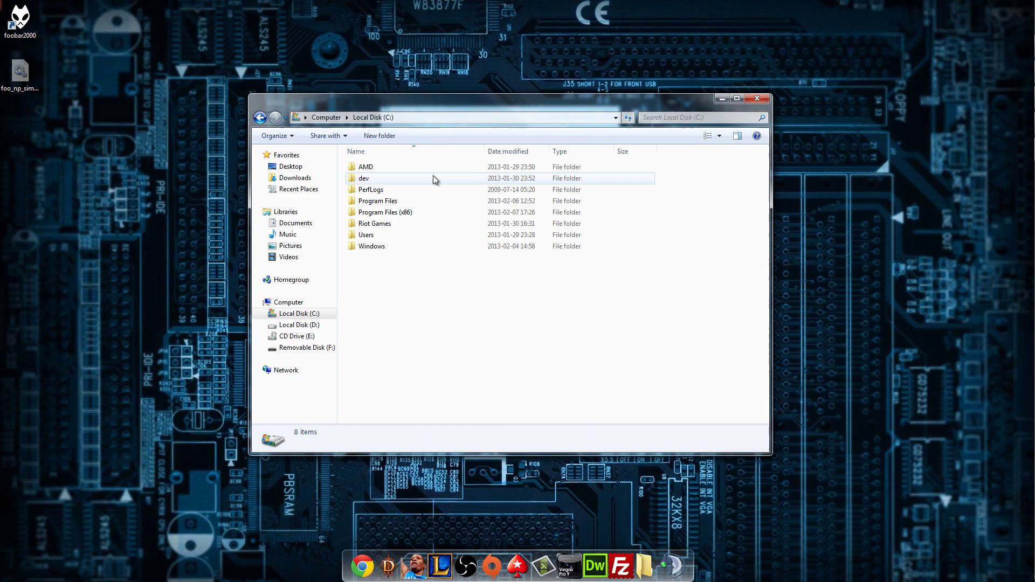
double_click(384, 212)
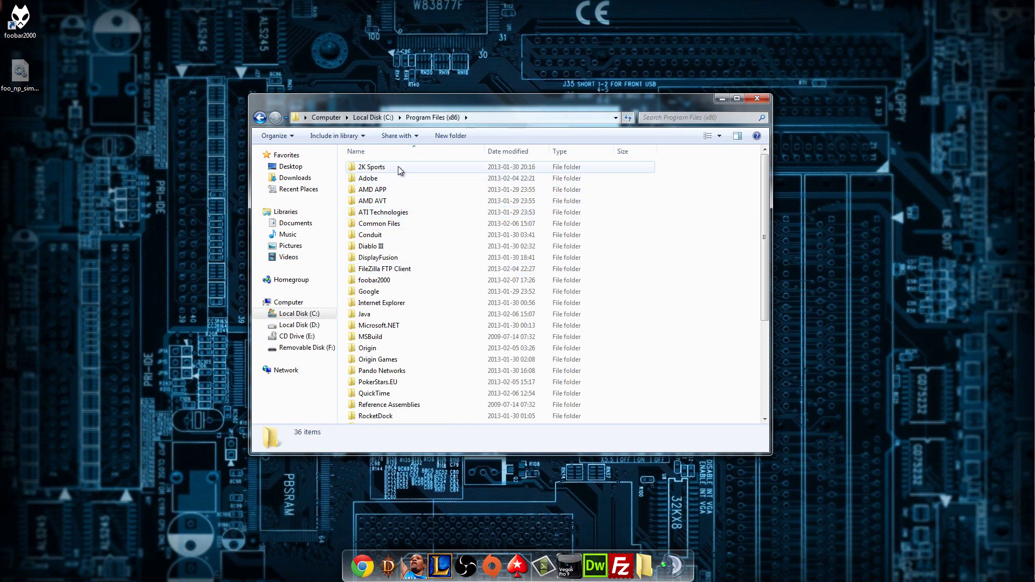
scroll(416, 316, "down", 1)
scroll(410, 356, "down", 1)
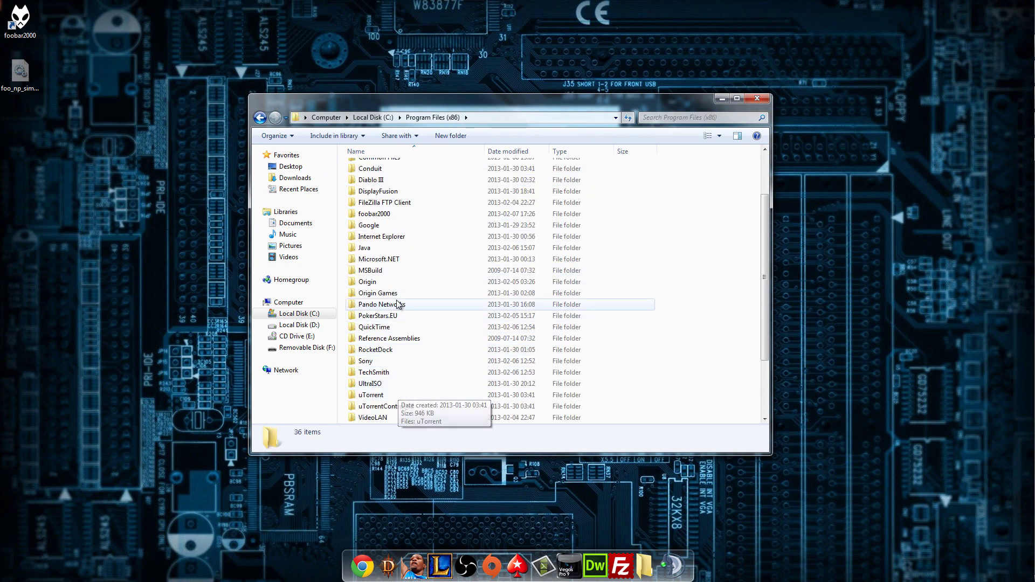
double_click(383, 213)
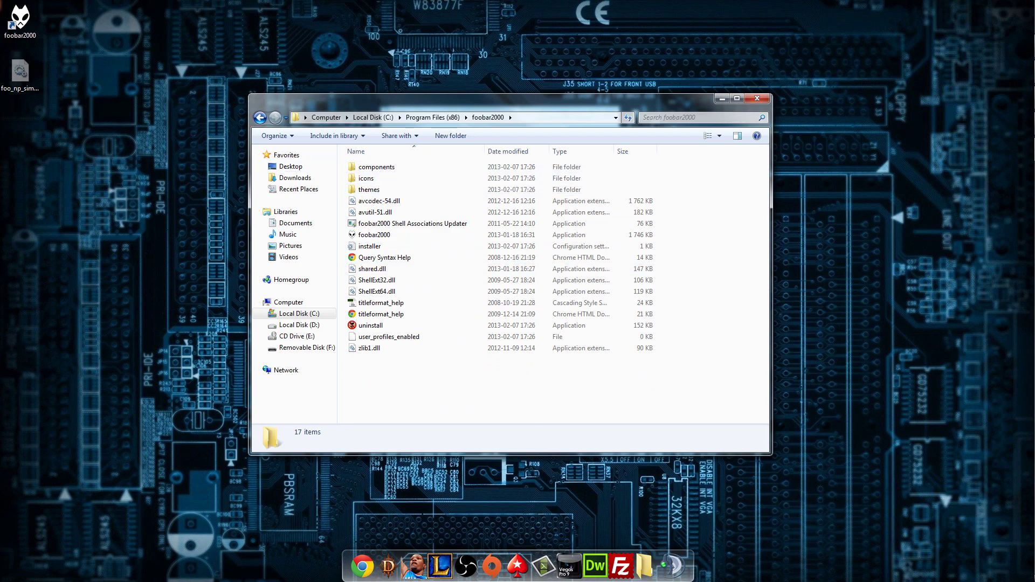
double_click(377, 167)
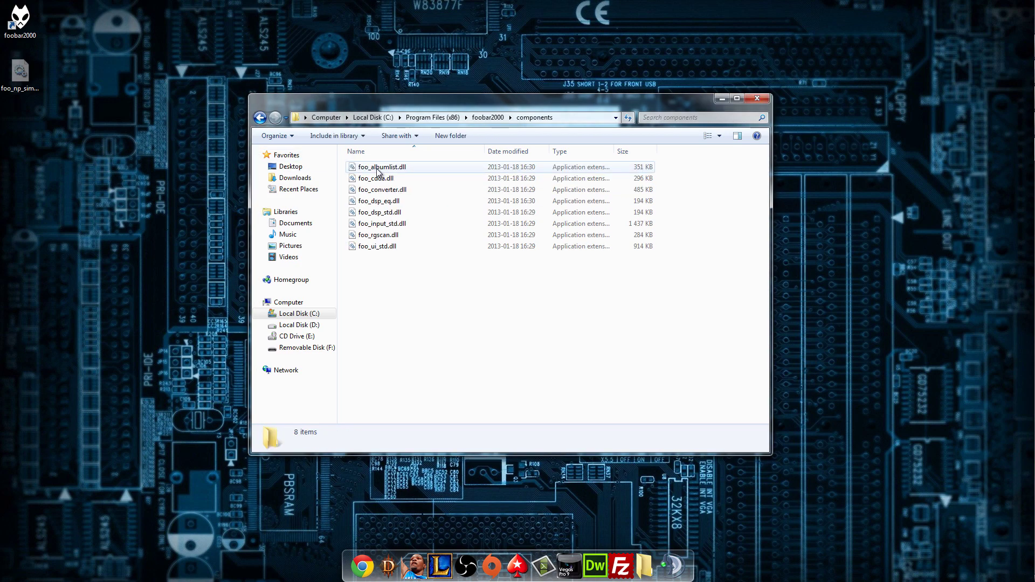
Paste foo_np_simple.dll there with administrator permission and select the nine component DLLs.
key("ctrl+v")
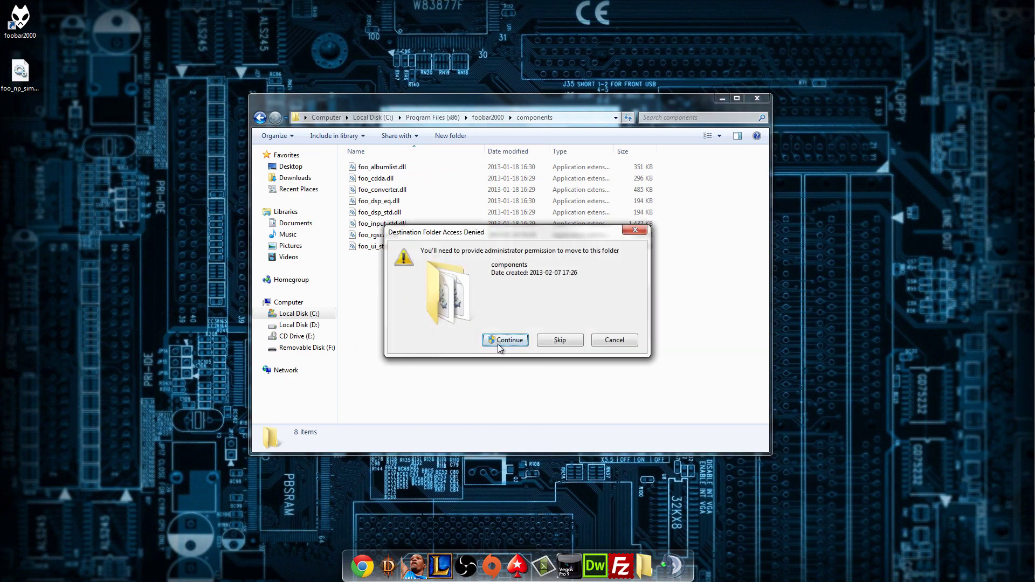
left_click(497, 344)
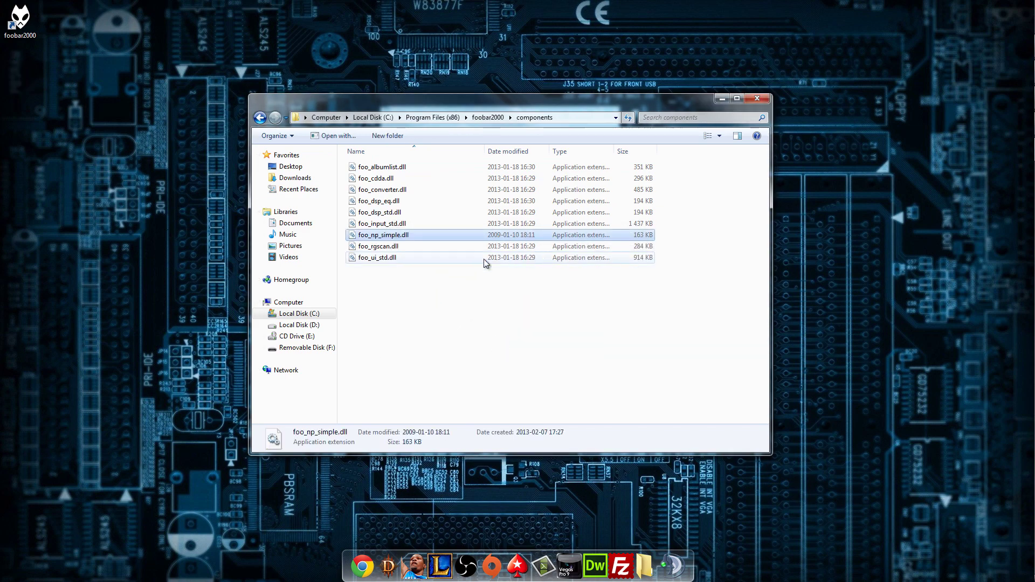
left_click_drag(460, 323, 404, 163)
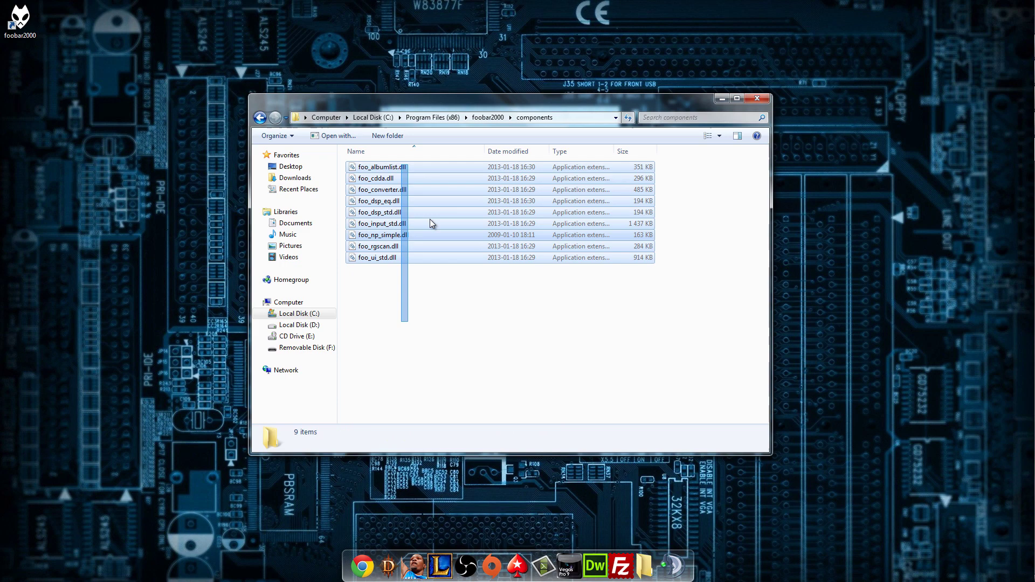
left_click_drag(559, 326, 498, 159)
left_click(558, 390)
left_click_drag(577, 327, 529, 314)
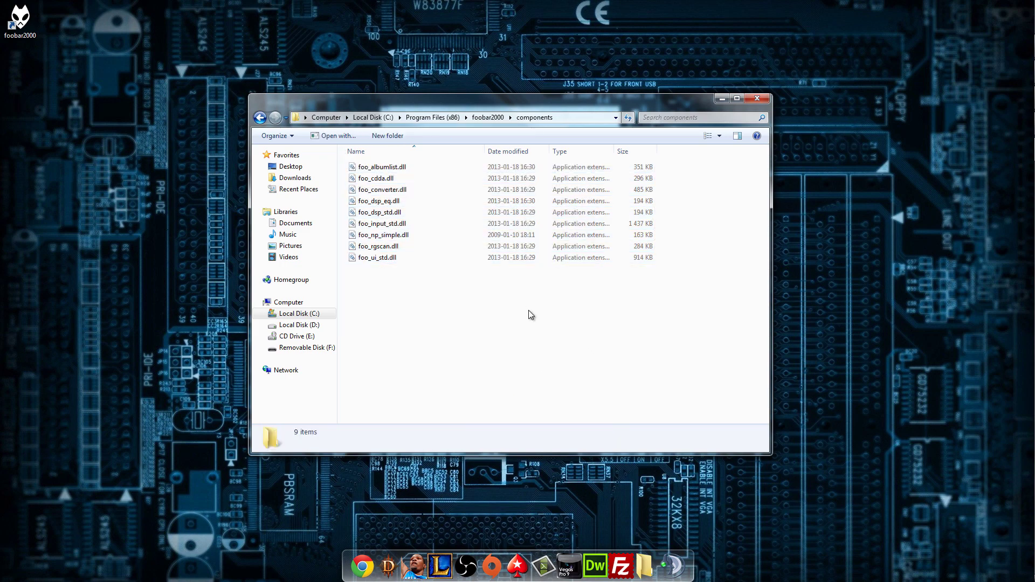
Close Explorer, launch OBS, and add a new scene named Scene.
left_click(757, 99)
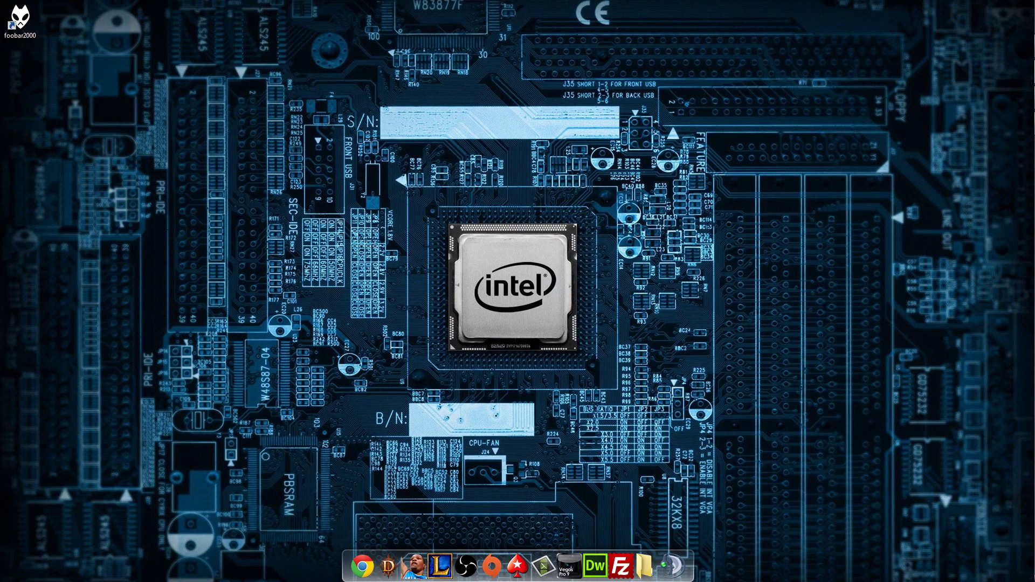
left_click(461, 564)
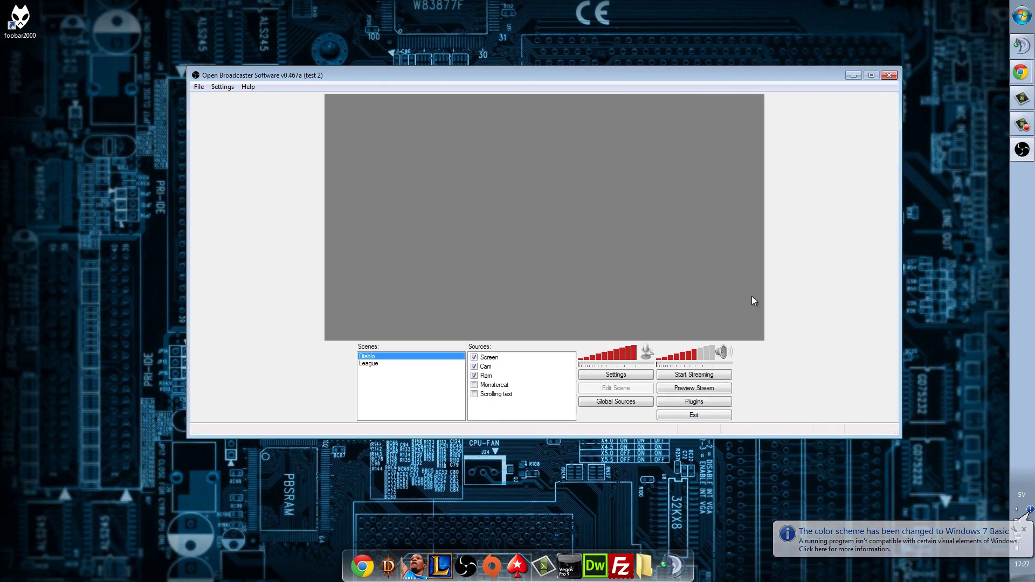
left_click_drag(523, 76, 421, 39)
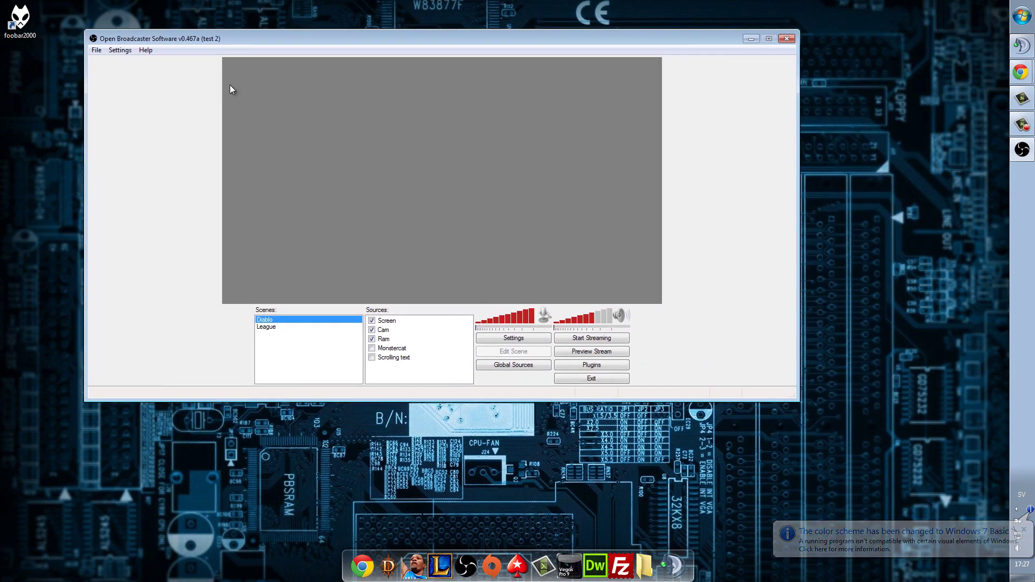
right_click(274, 345)
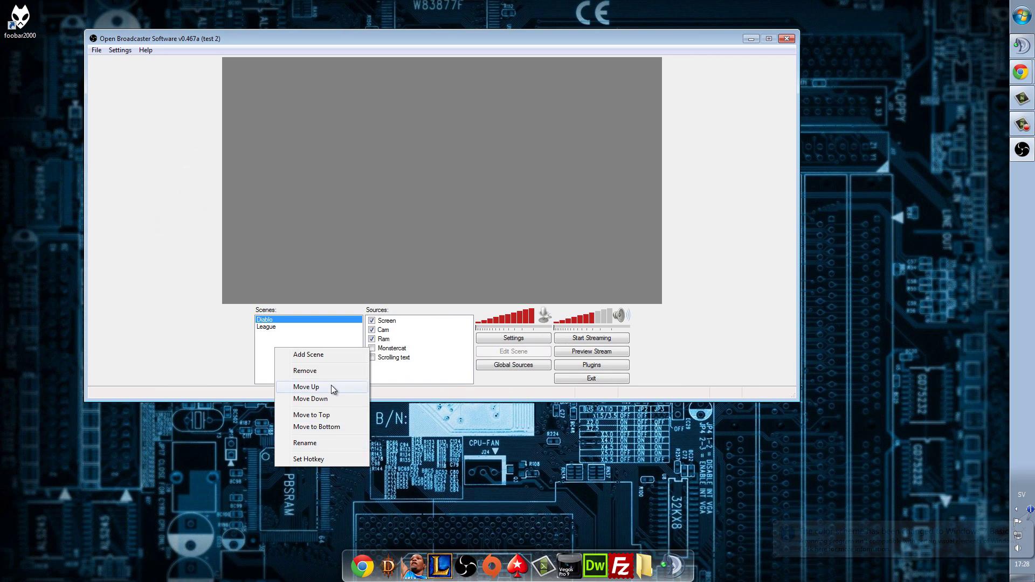
left_click(319, 354)
left_click(555, 307)
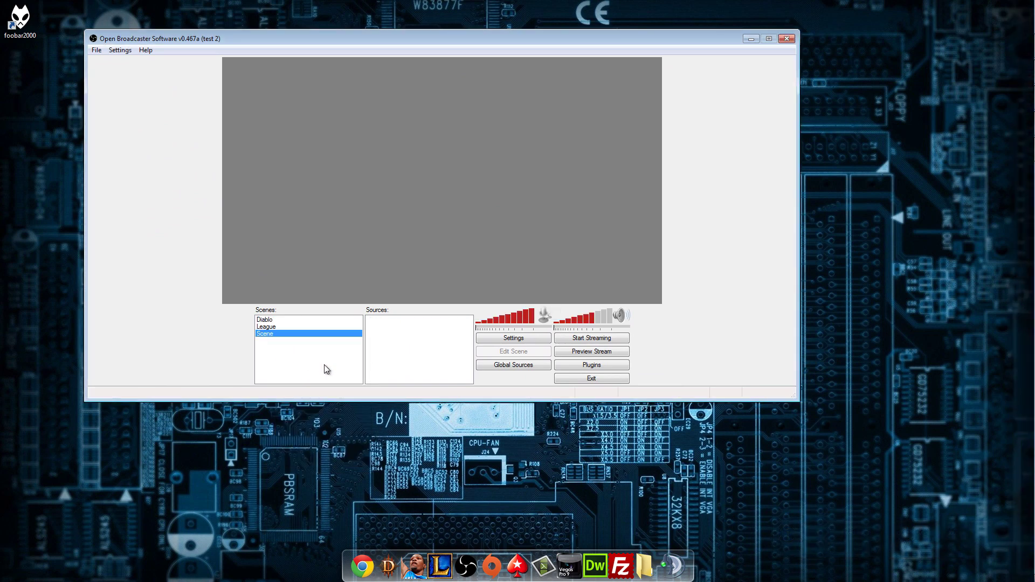
Add a Software Capture monitor source named screen and start the stream preview.
right_click(390, 323)
mouse_move(439, 328)
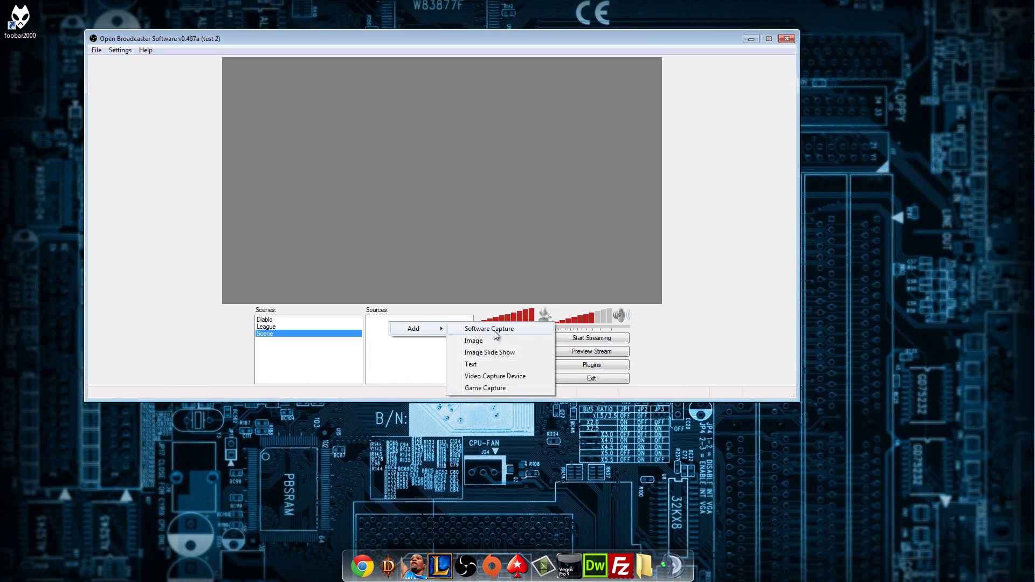
left_click(489, 329)
type("scr")
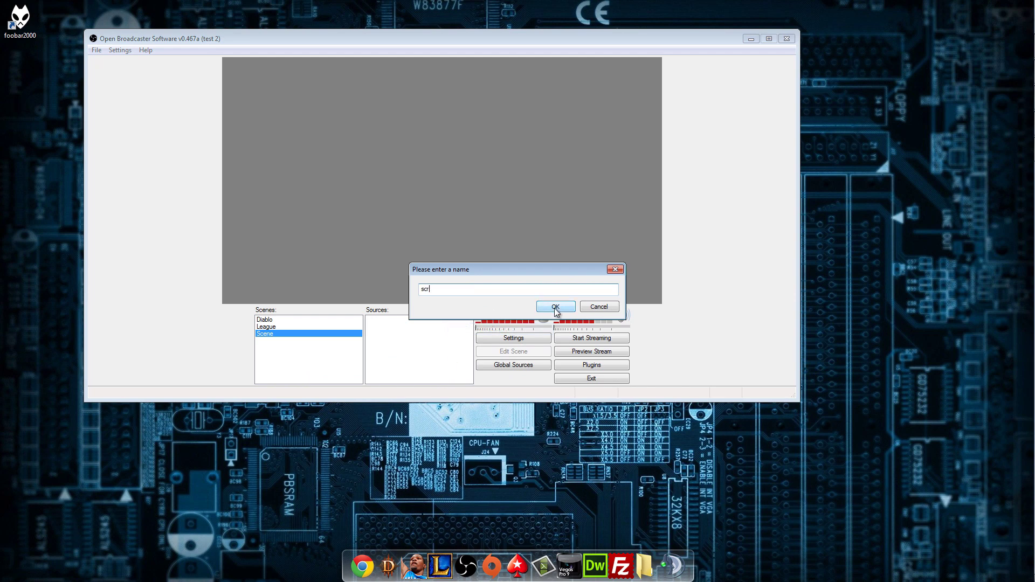
type("ee")
left_click(556, 307)
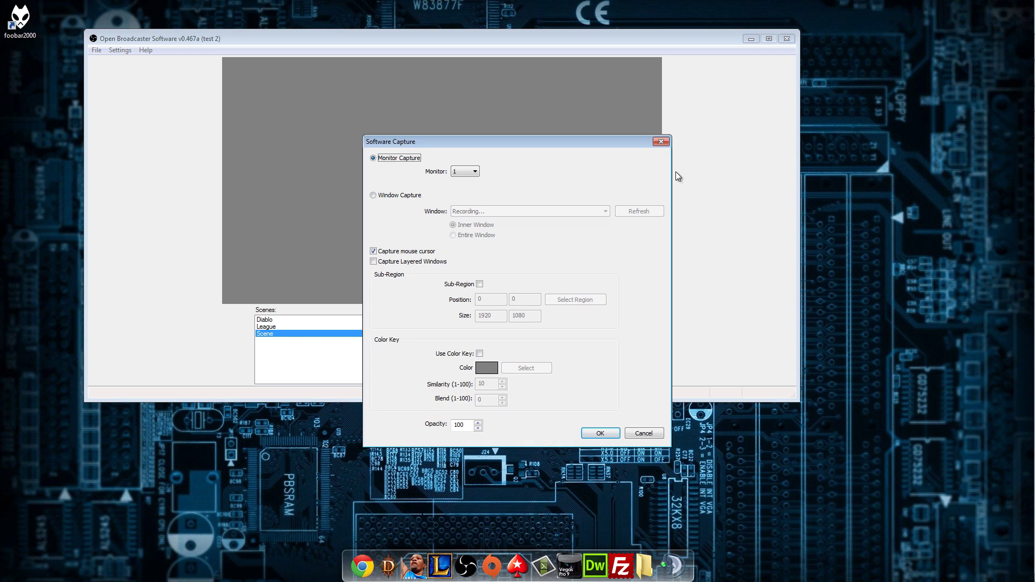
left_click(600, 433)
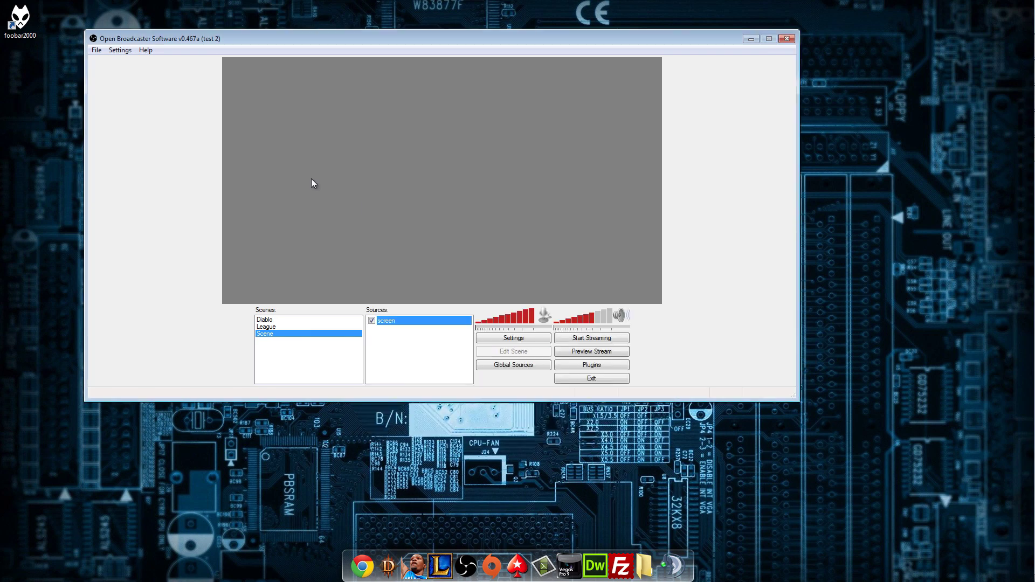
left_click(617, 353)
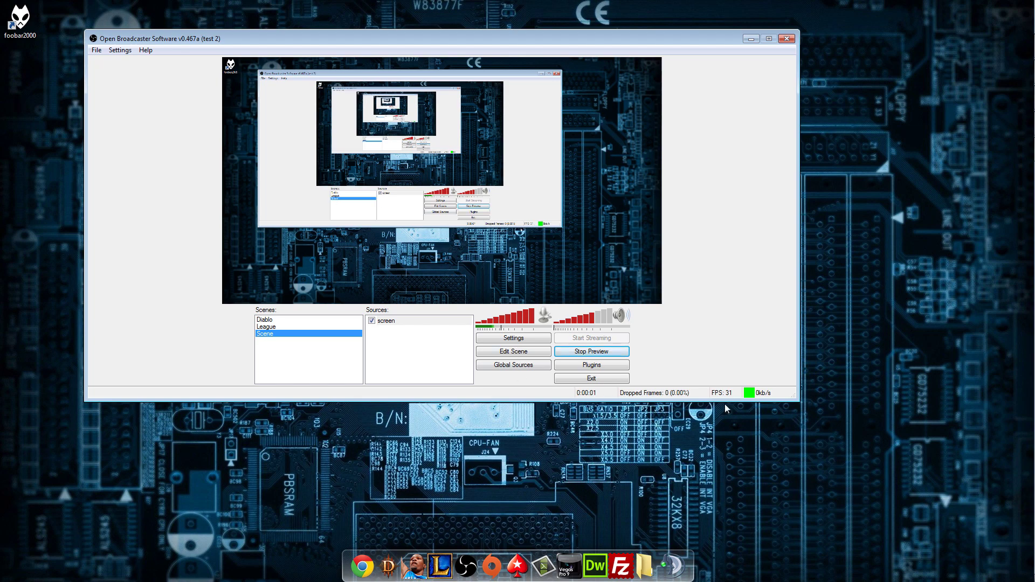
left_click_drag(796, 398, 947, 501)
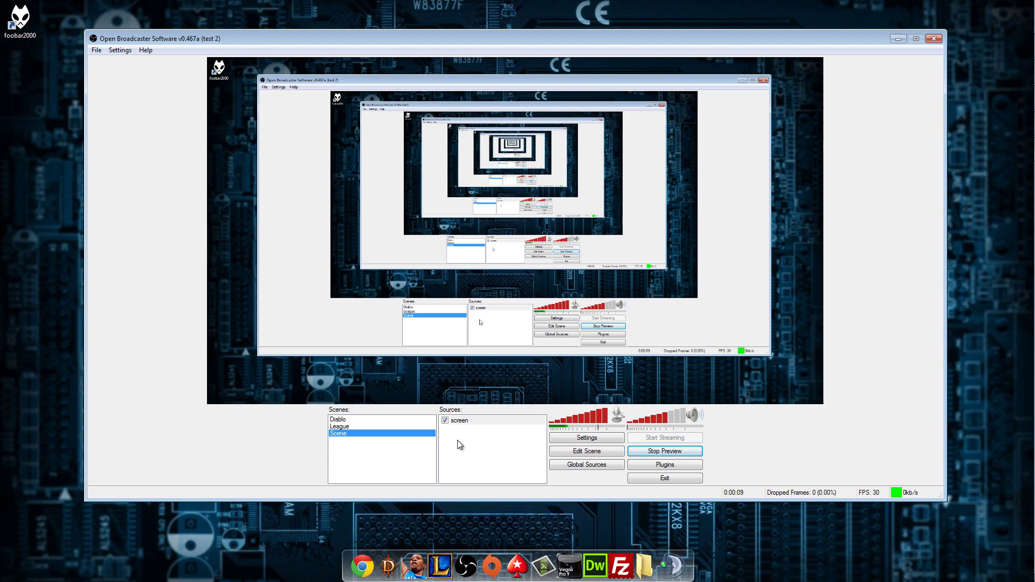
Launch foobar2000, compare layouts in Quick Appearance Setup, and apply Simple Playlist + Tabs.
double_click(37, 23)
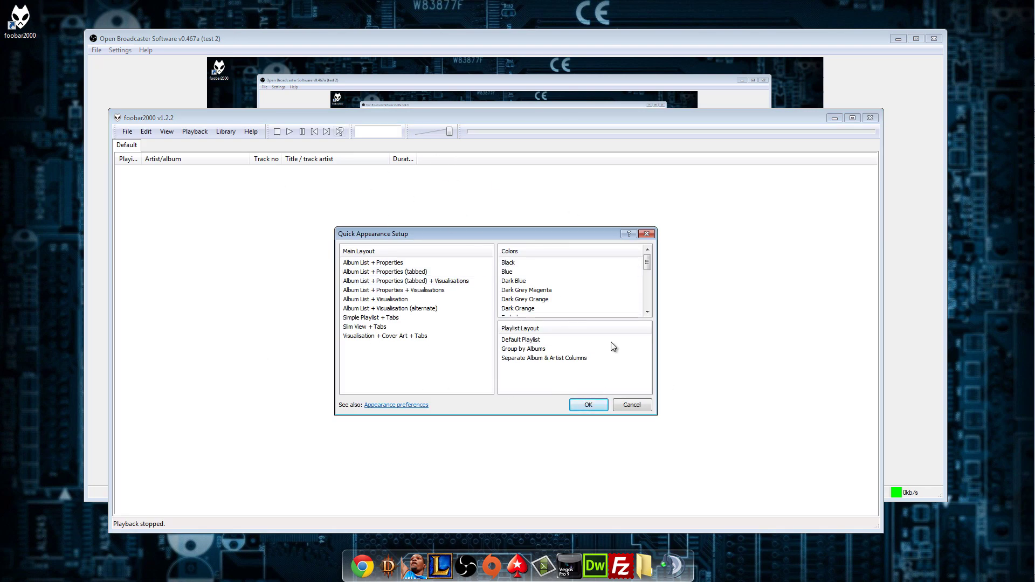
left_click(415, 299)
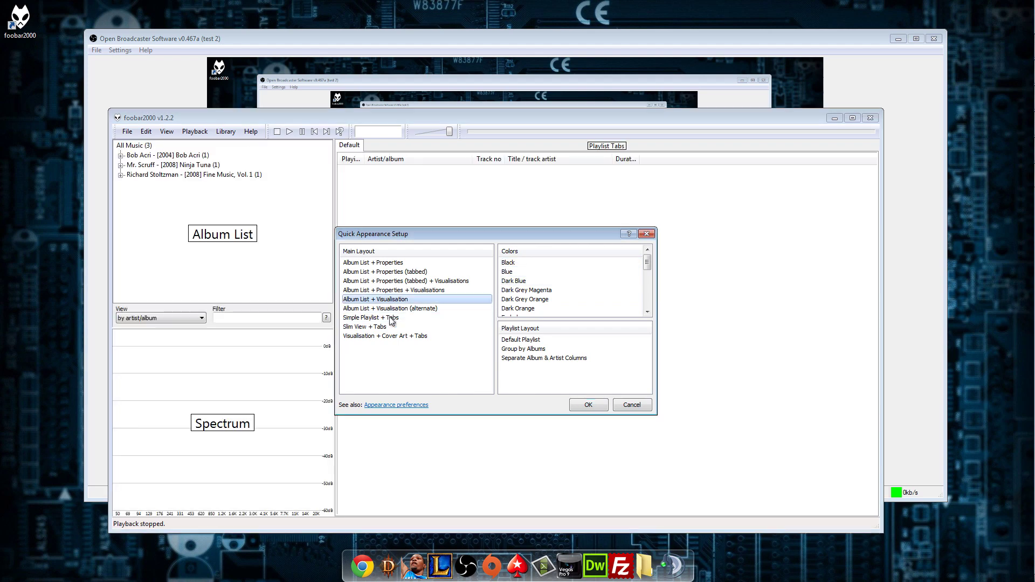
left_click(393, 327)
left_click(377, 263)
left_click(404, 281)
left_click(396, 317)
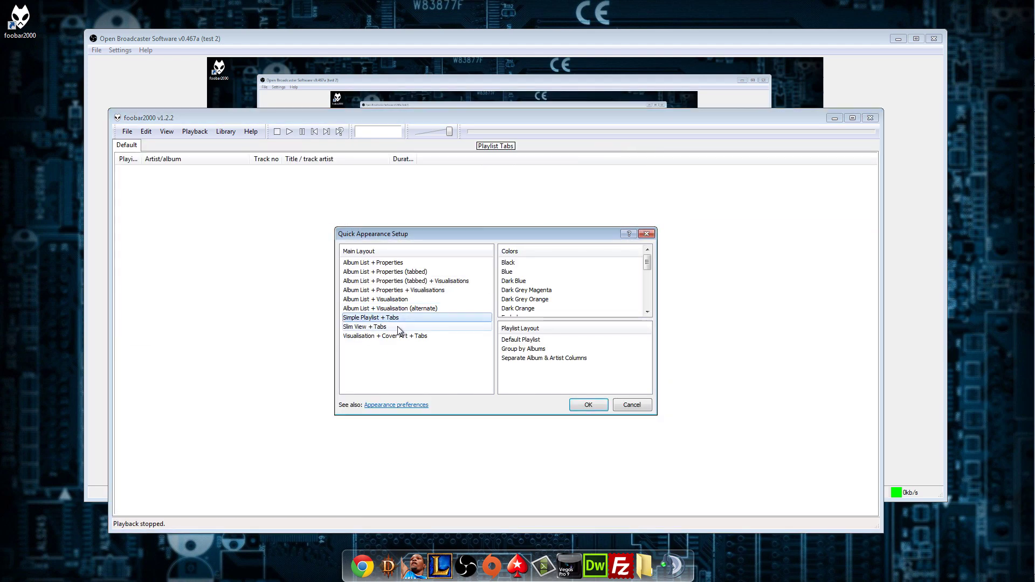
left_click(398, 327)
left_click(390, 337)
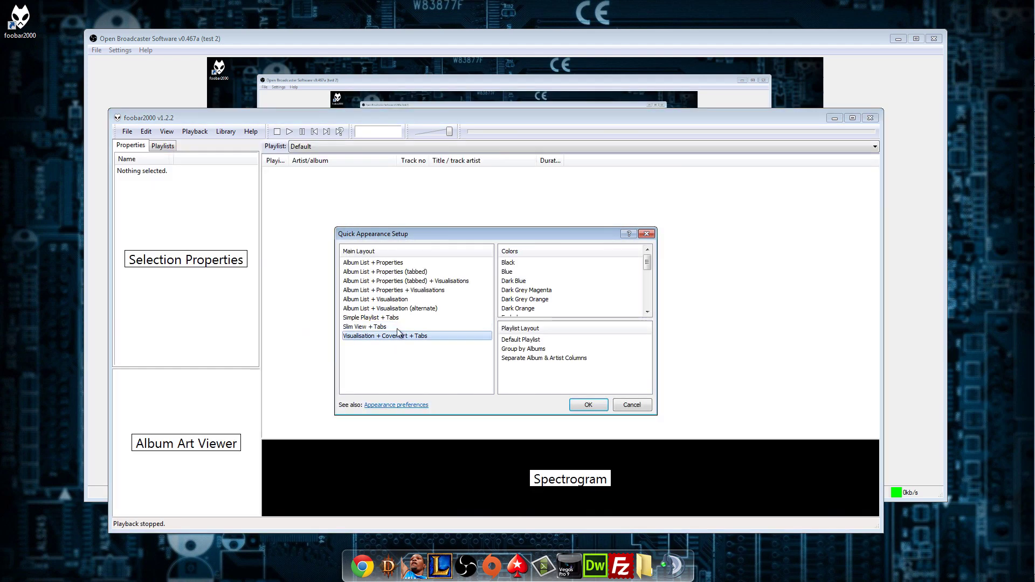
left_click(373, 265)
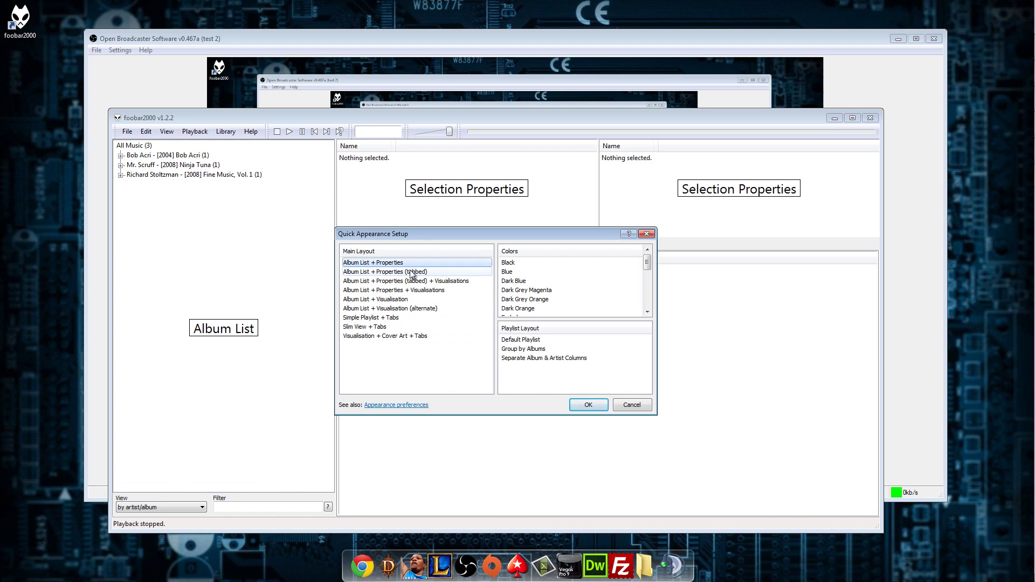
left_click(388, 327)
left_click(390, 318)
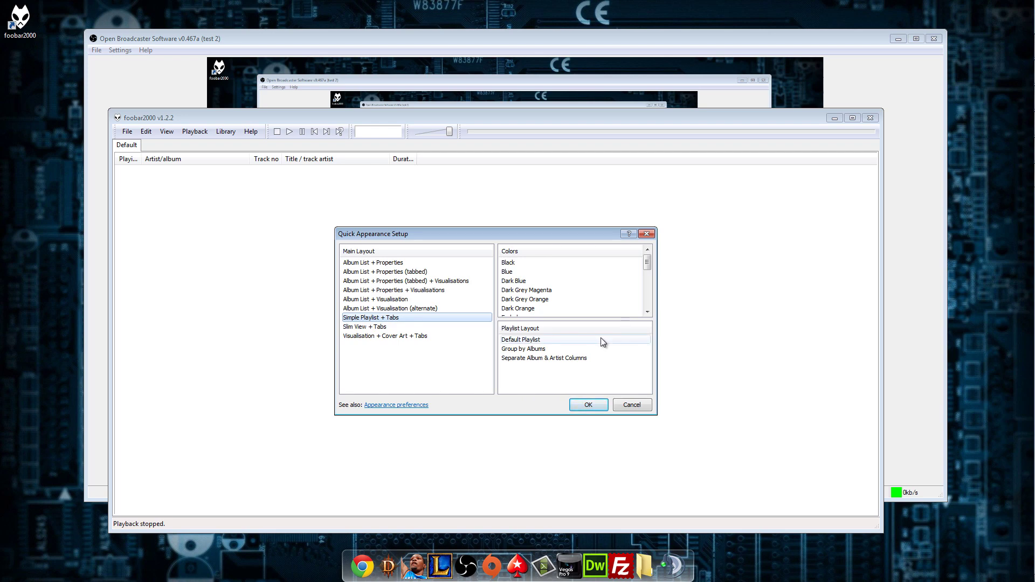
left_click(591, 406)
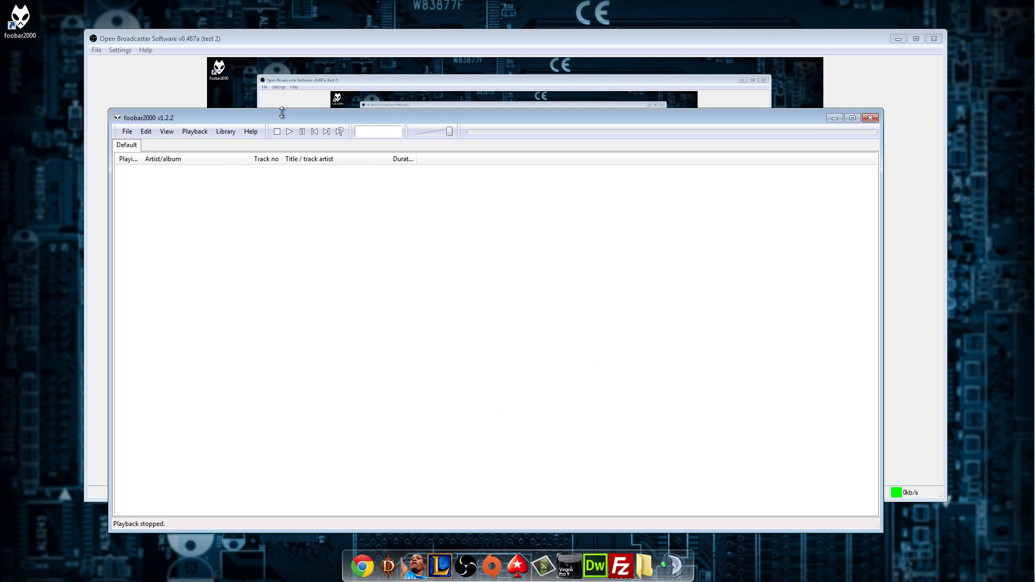
Open the Computer window and drag the 20 Monstercat 011 tracks into the Default playlist.
left_click_drag(291, 118, 281, 87)
left_click(1021, 16)
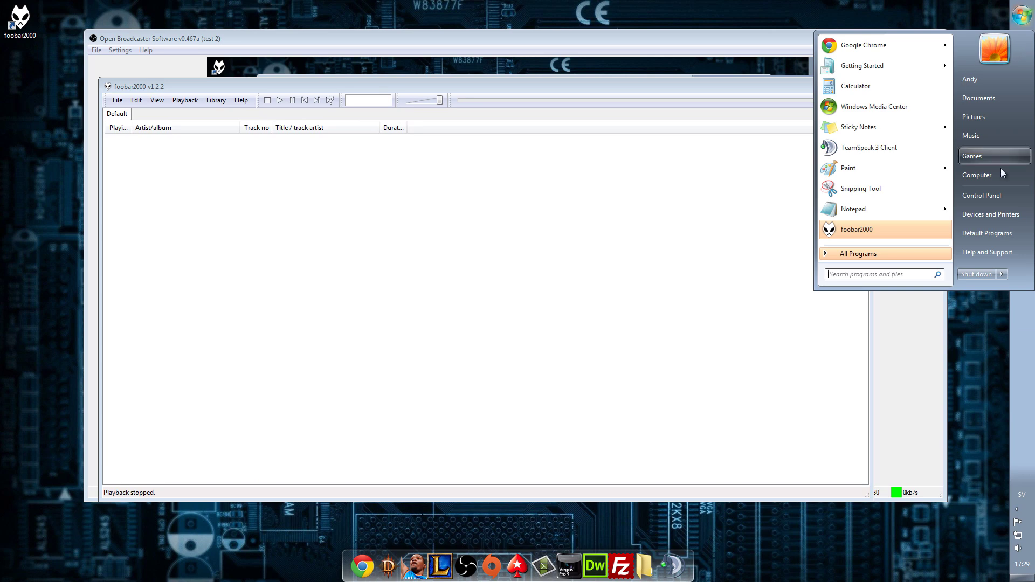
left_click(532, 241)
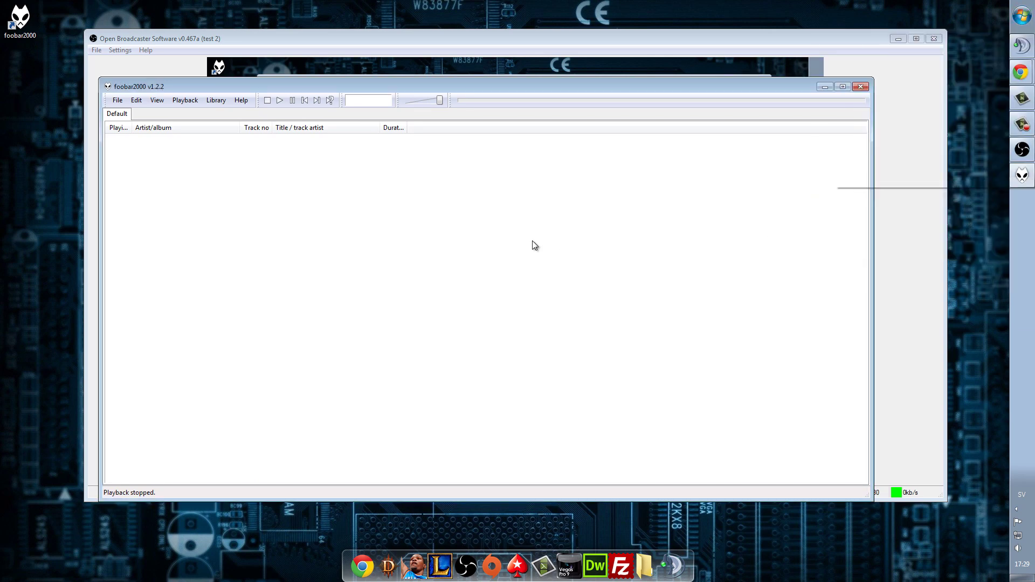
left_click(1021, 16)
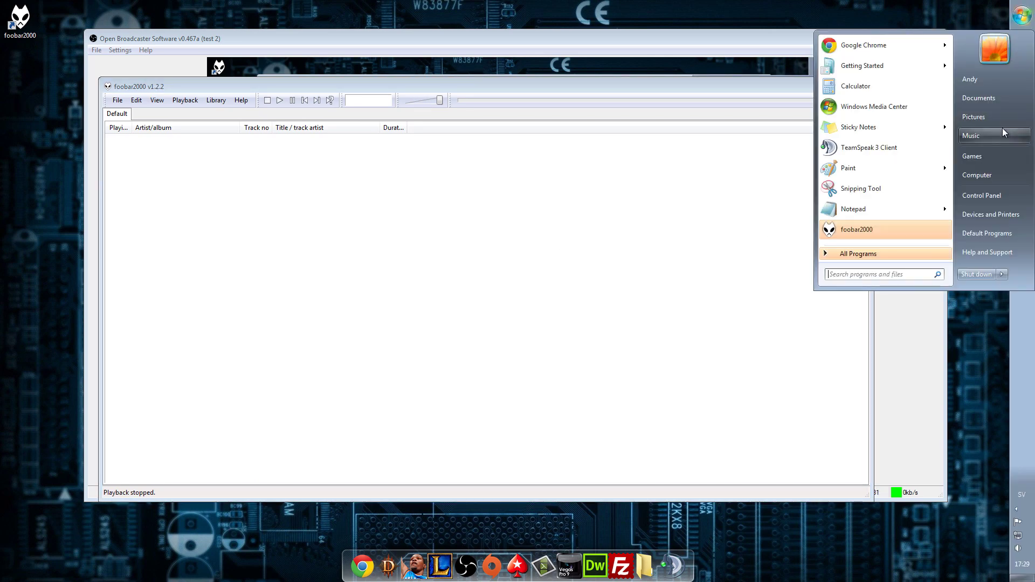
left_click(980, 176)
key("alt+F4")
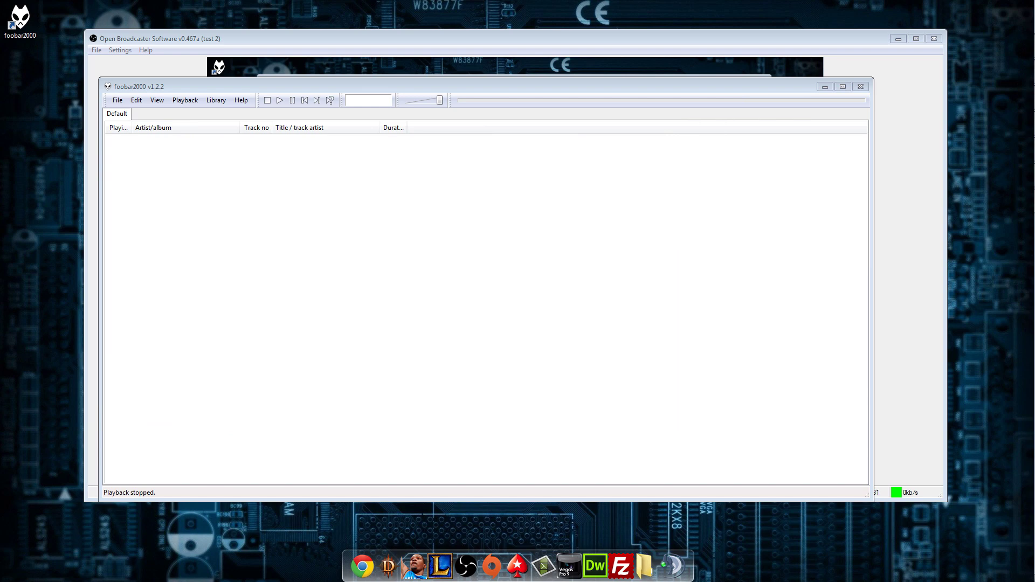
left_click_drag(0, 231, 226, 231)
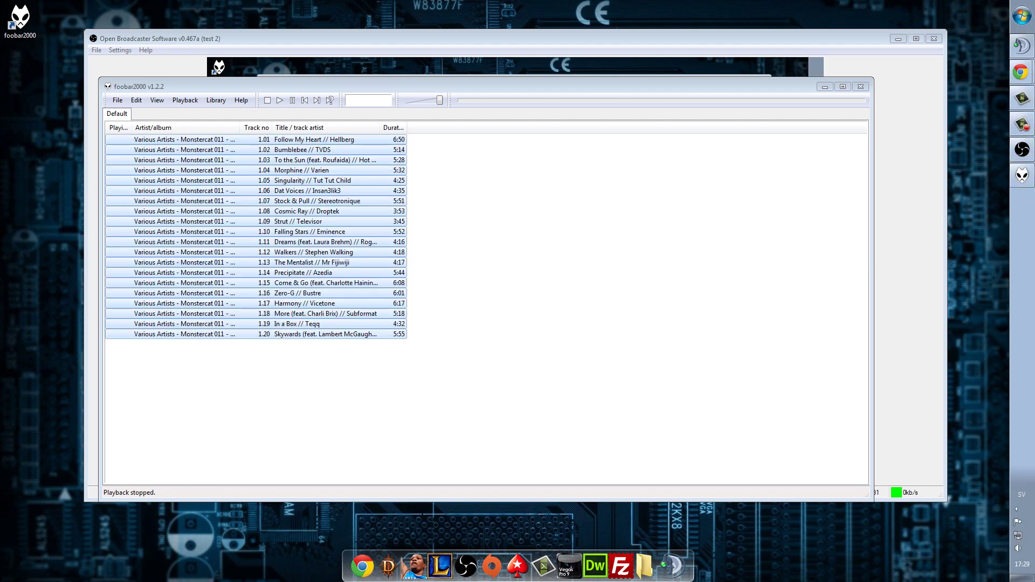
Widen the Artist/album column so the full album names show.
left_click(412, 398)
left_click_drag(447, 414, 185, 135)
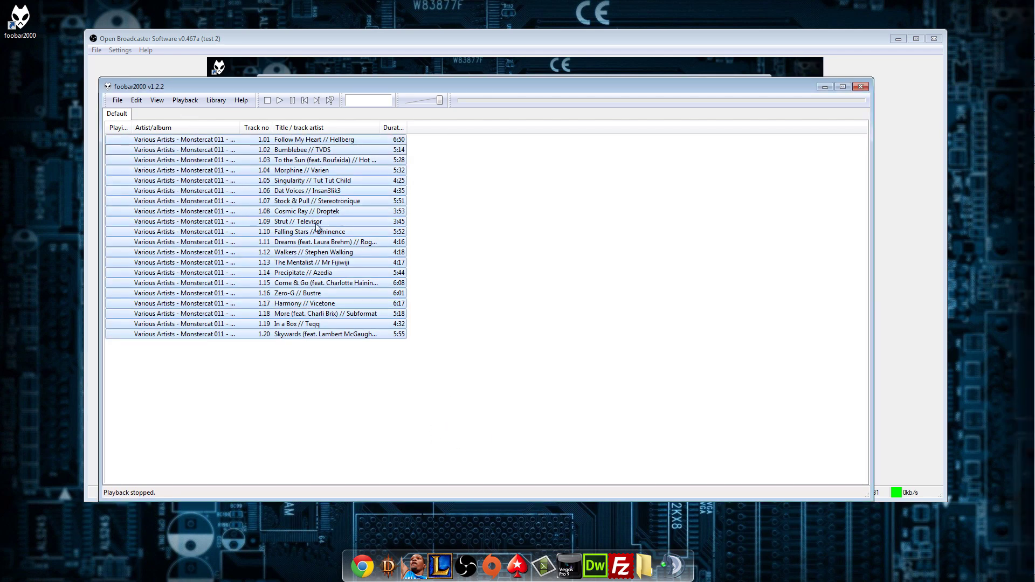
left_click(617, 410)
left_click_drag(436, 409, 326, 142)
left_click(450, 405)
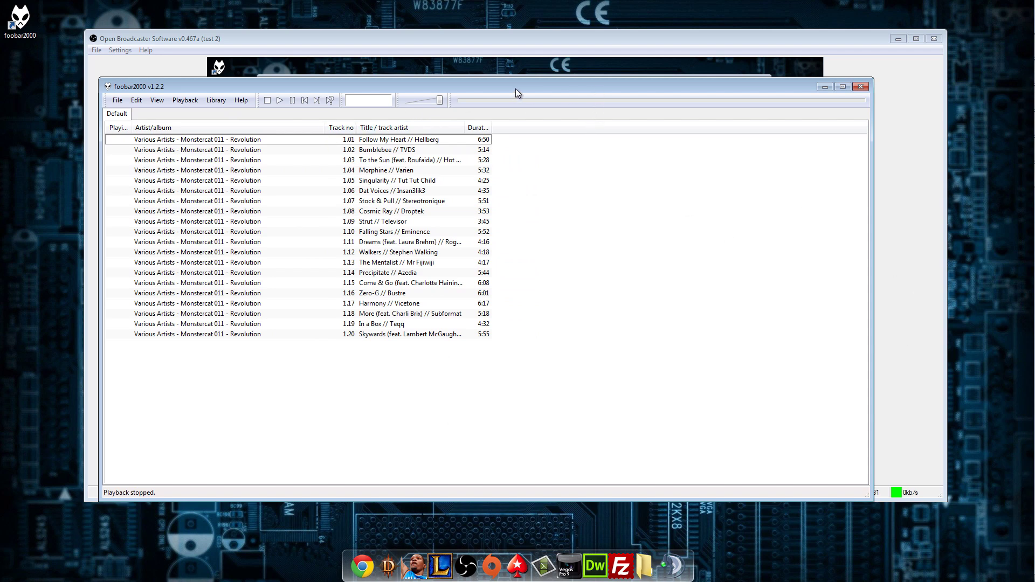
Move and shrink the foobar2000 window so the OBS preview is partly visible.
left_click_drag(515, 88, 574, 75)
left_click_drag(311, 358, 272, 83)
left_click_drag(402, 384, 237, 94)
left_click_drag(602, 393, 282, 141)
left_click(618, 395)
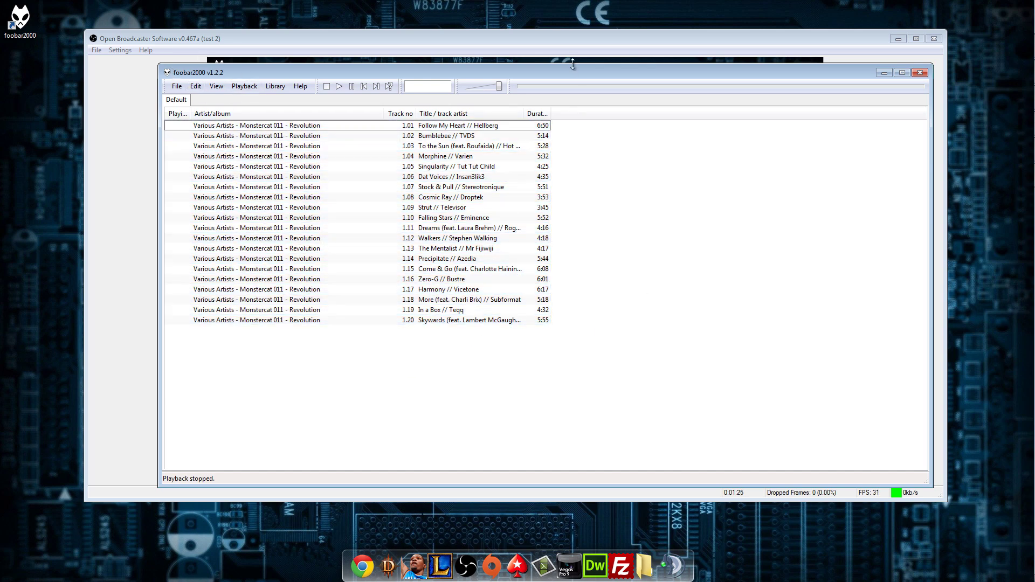
left_click_drag(930, 487, 595, 357)
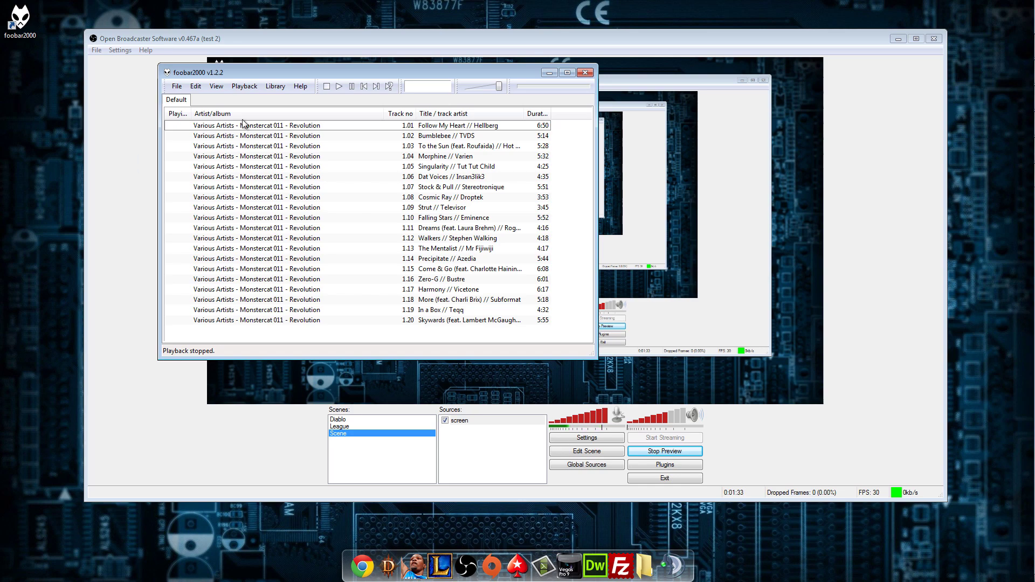
Reposition the foobar2000 window and browse its menus, ending on the File menu.
double_click(289, 70)
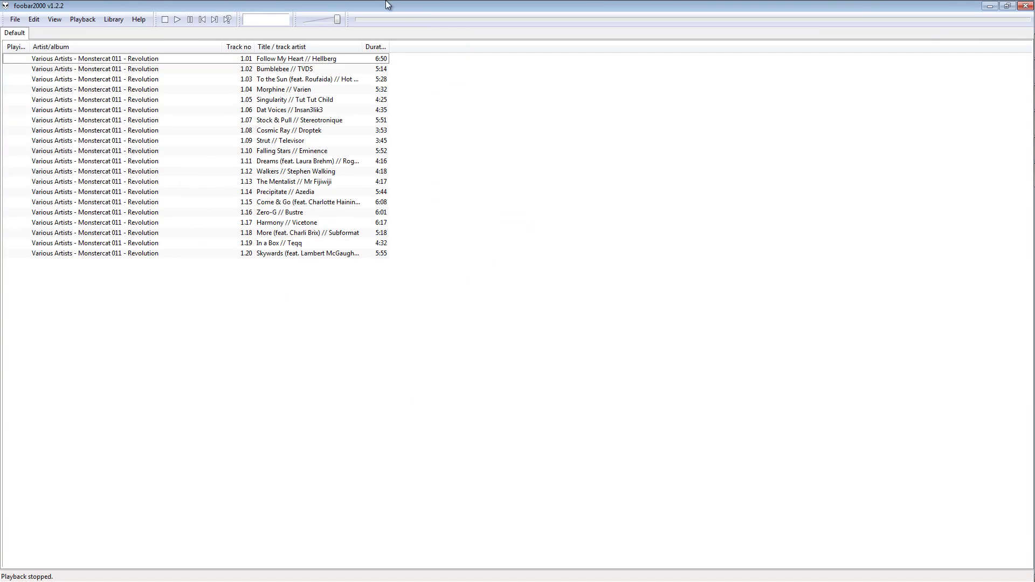
double_click(389, 5)
left_click_drag(404, 72, 511, 104)
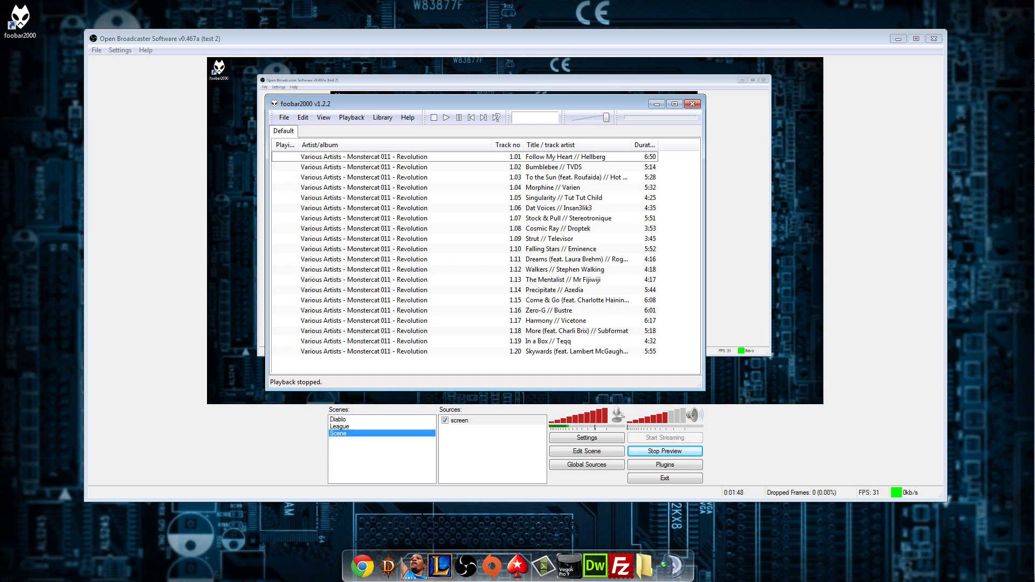
left_click(284, 118)
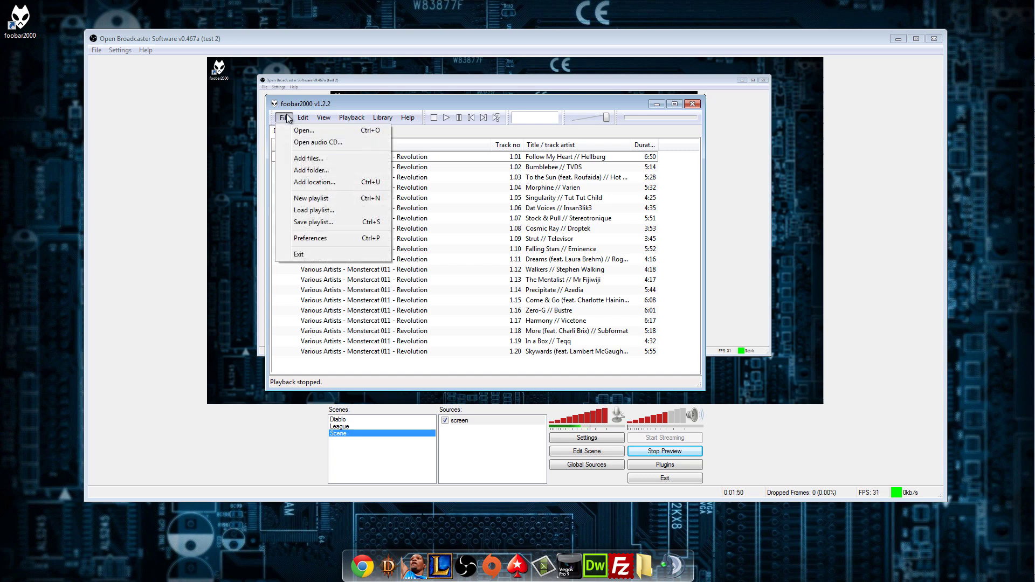
mouse_move(403, 118)
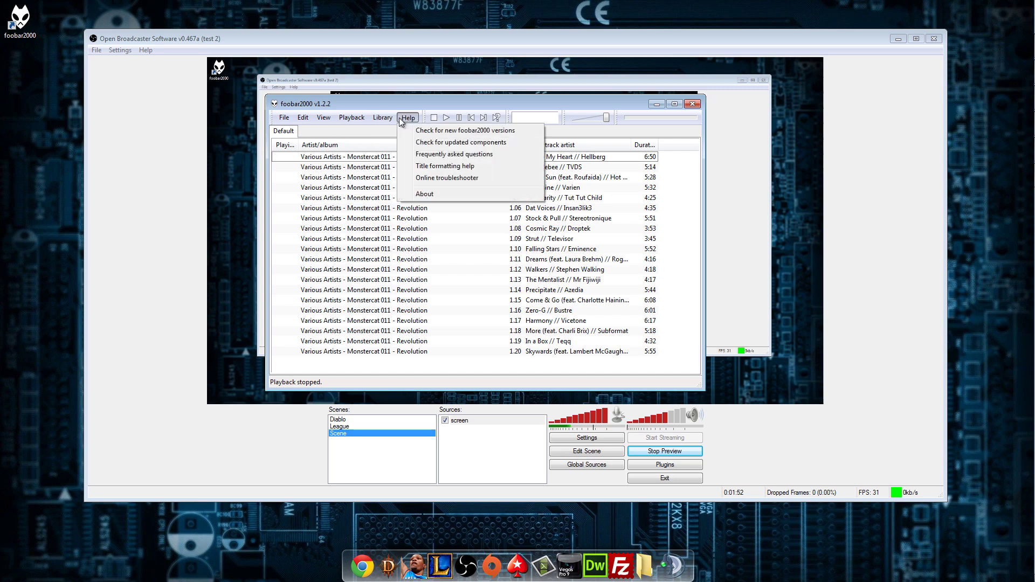
mouse_move(361, 119)
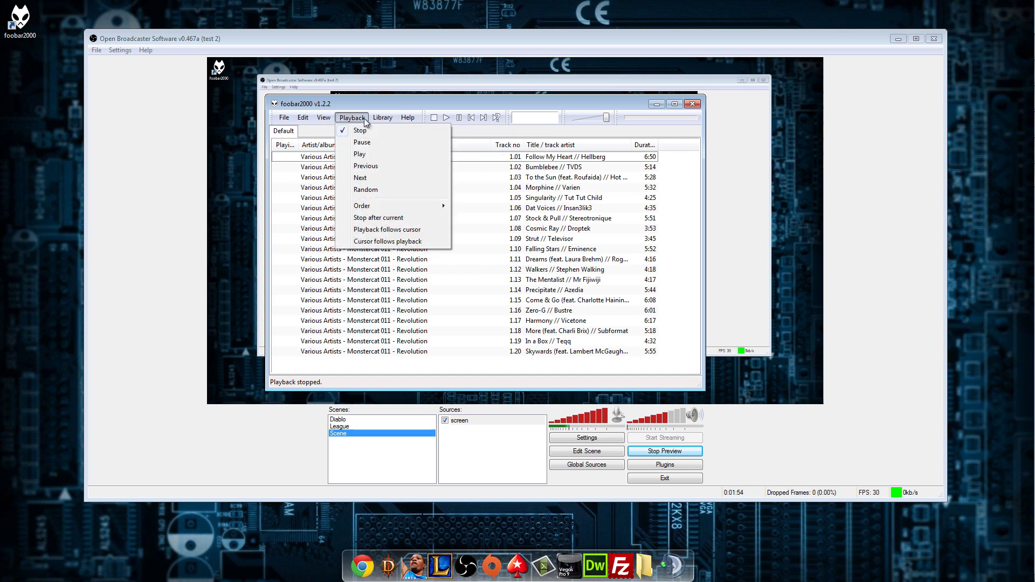
mouse_move(325, 121)
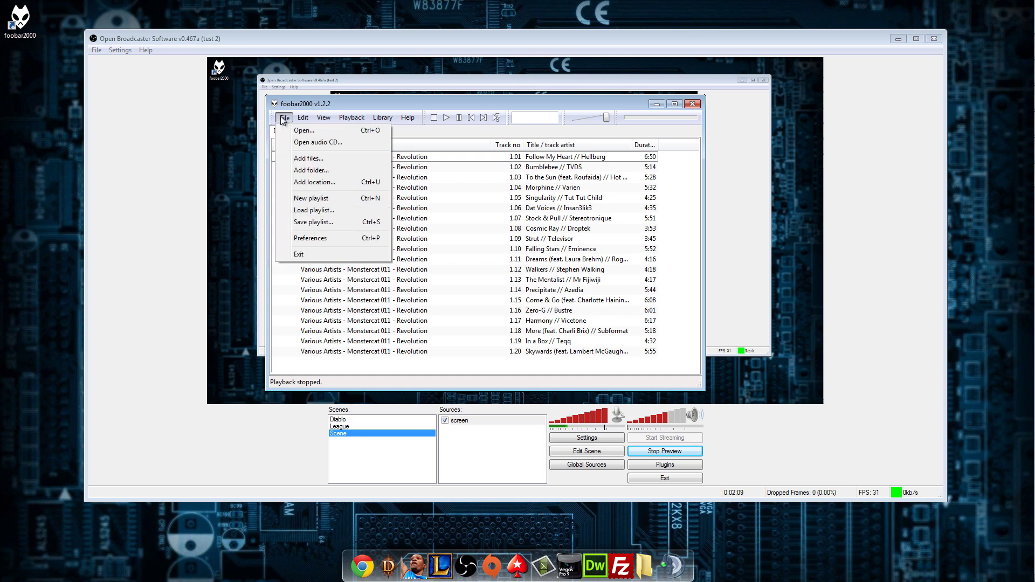
Open foobar2000 Preferences on the Tools > Now Playing Simple page.
left_click(313, 238)
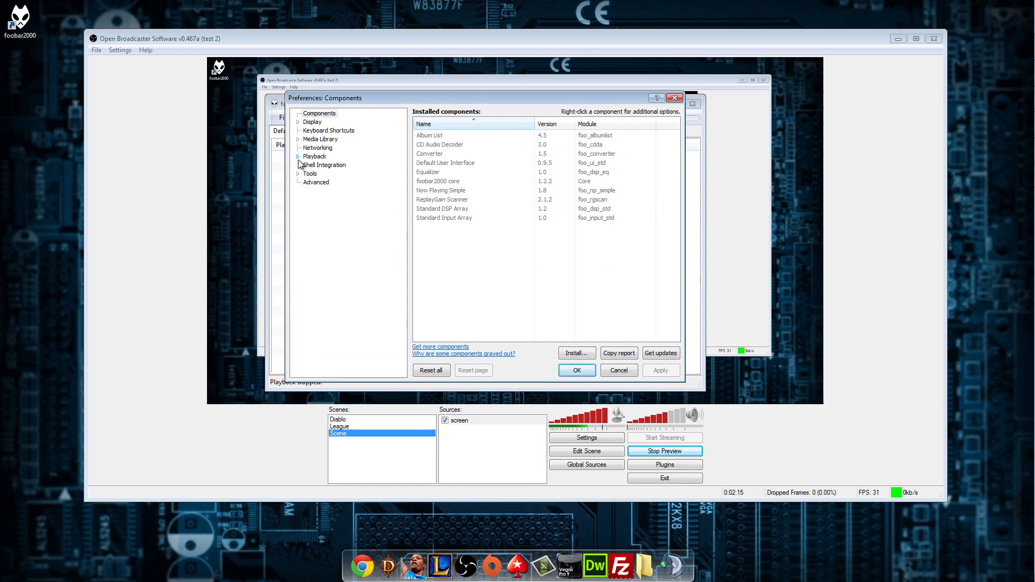
left_click(297, 174)
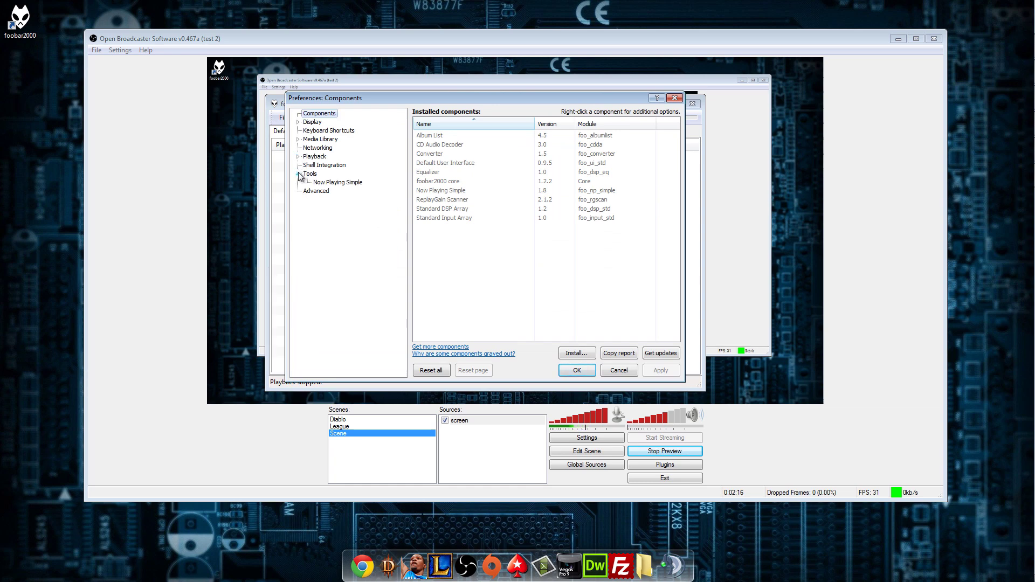
left_click(344, 183)
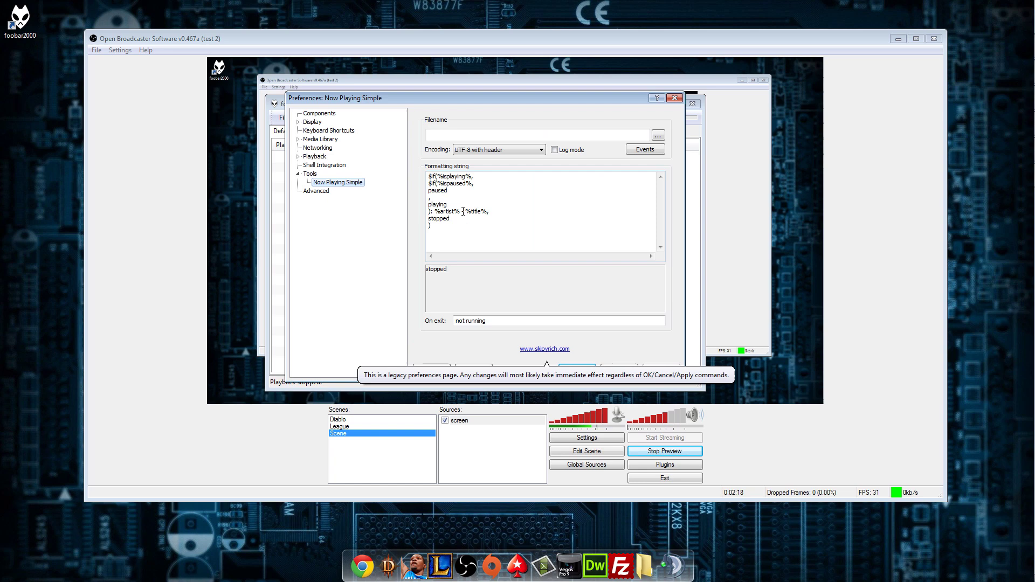
left_click(678, 100)
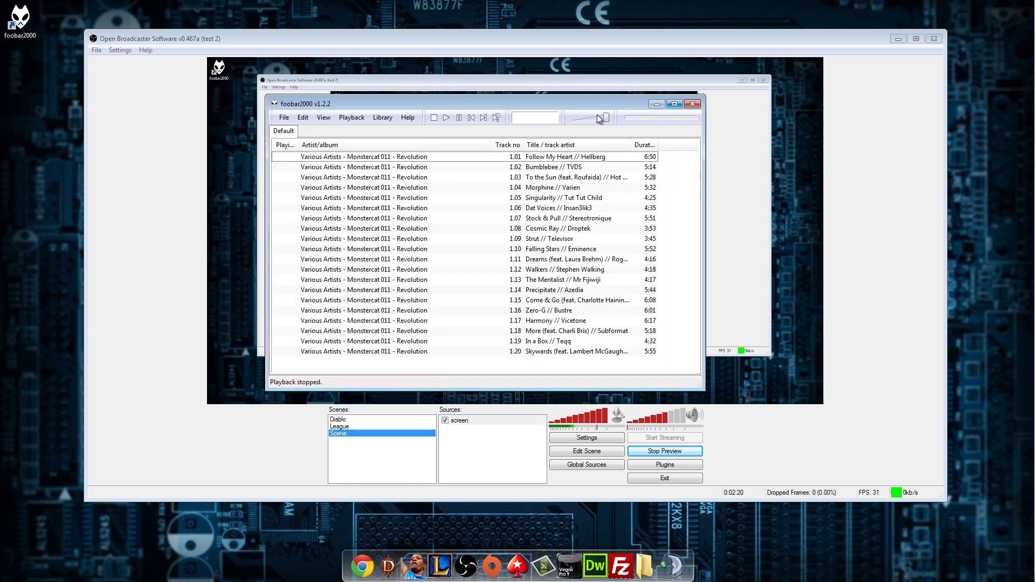
left_click(284, 117)
left_click(315, 239)
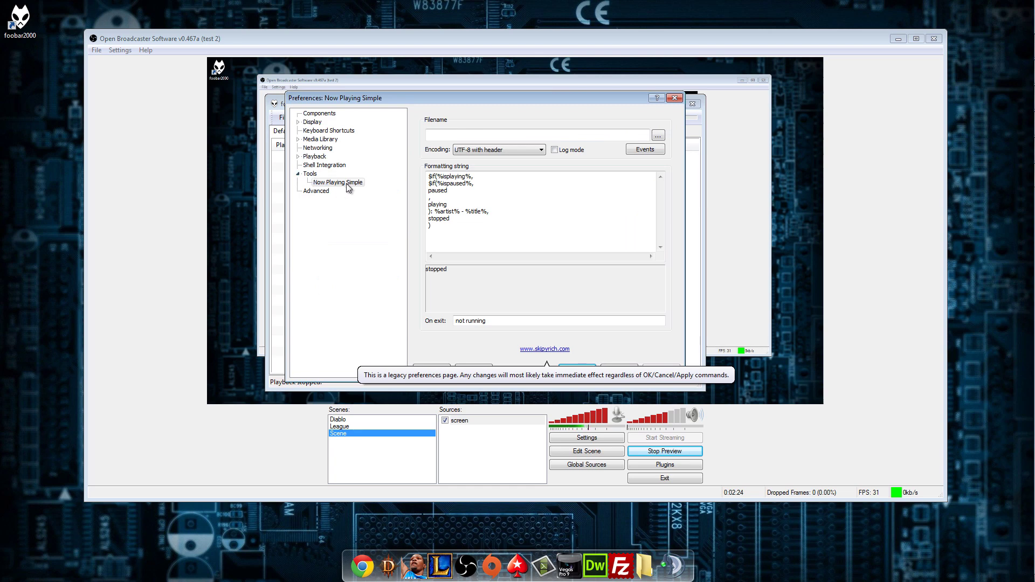
left_click(359, 186)
Open the Documents library from the Start menu and move its window right.
left_click(1022, 15)
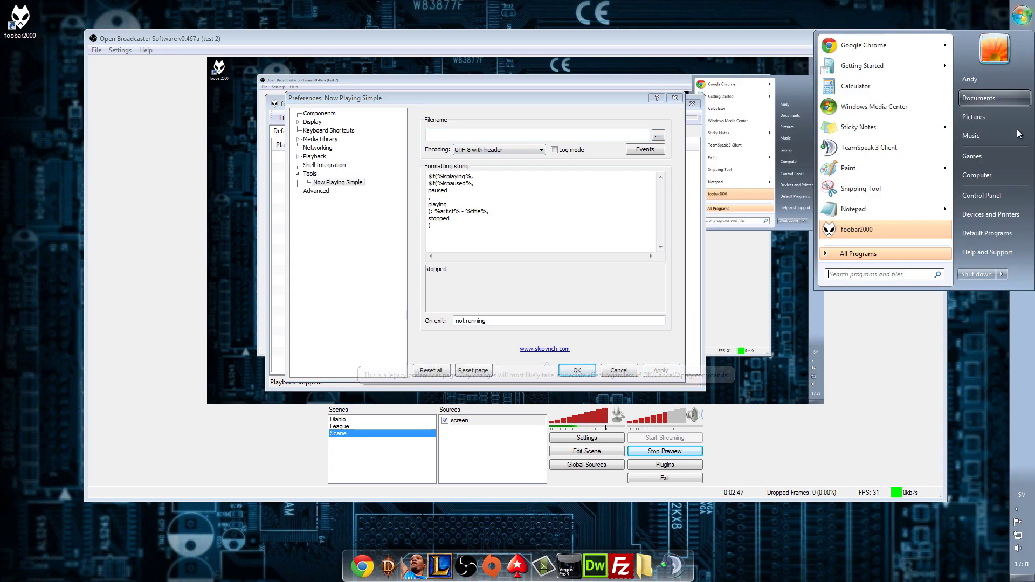
left_click(772, 128)
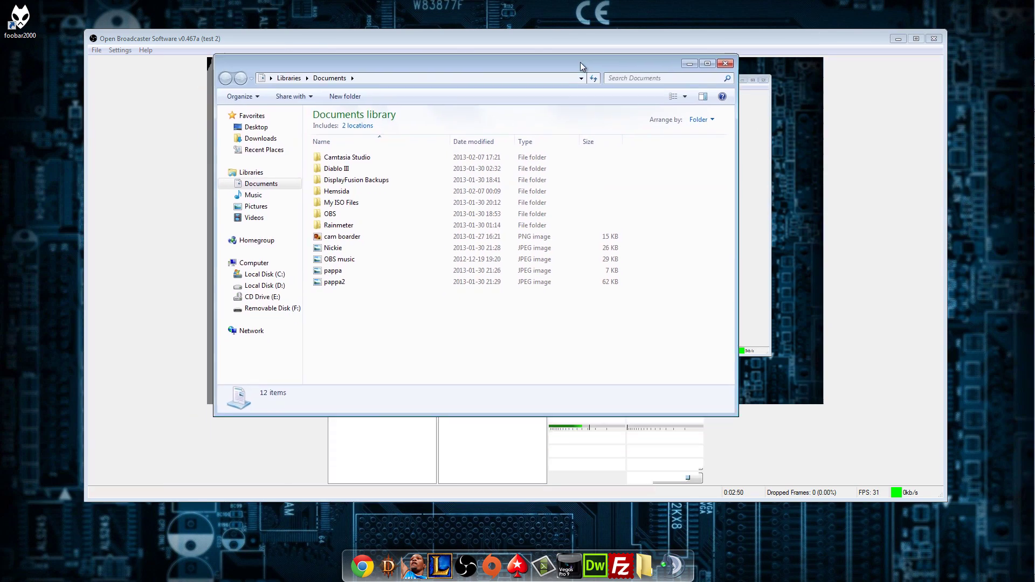
left_click_drag(580, 62, 662, 72)
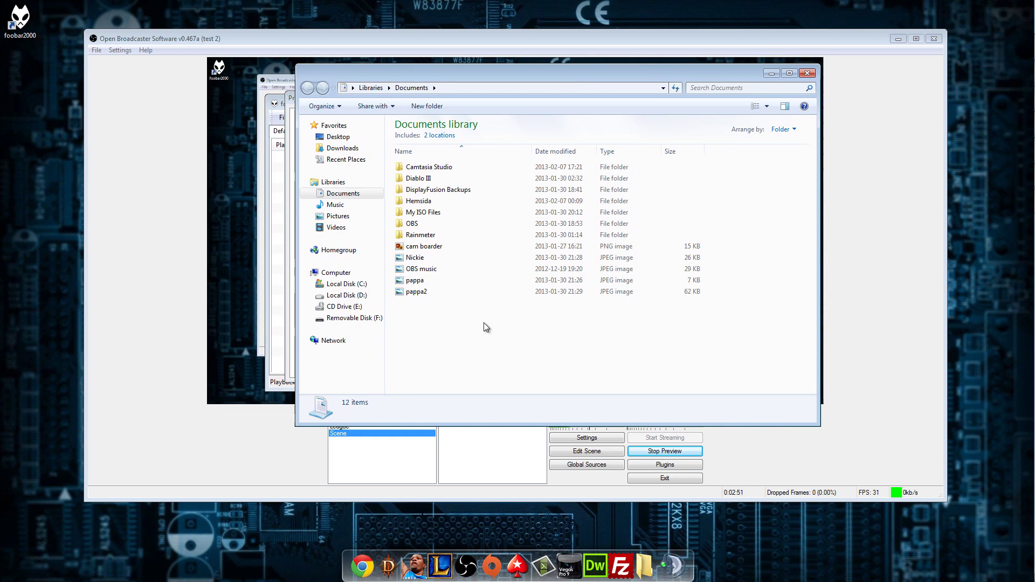
Create a new text document named 'Playing now' in Documents.
right_click(428, 315)
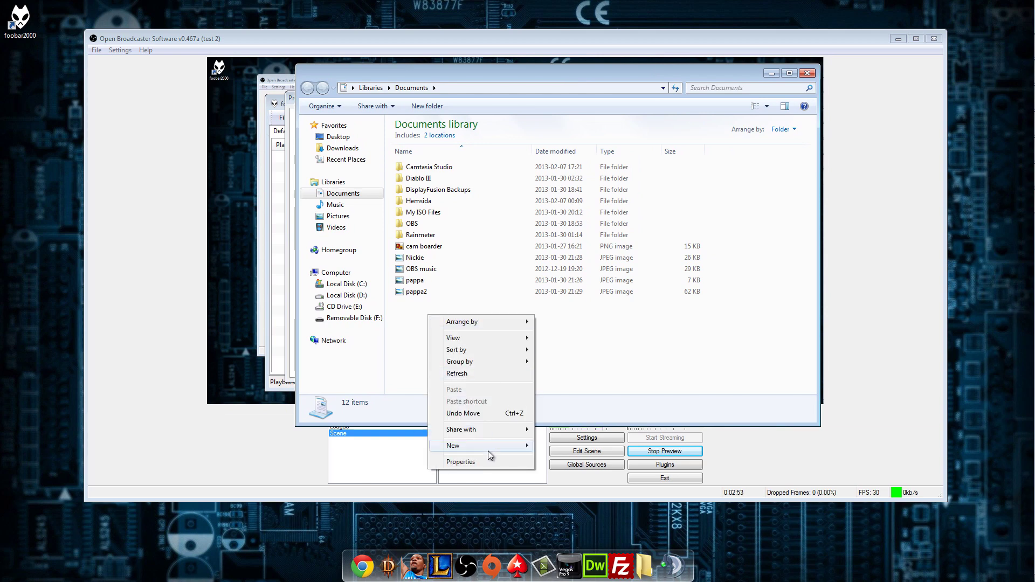
mouse_move(487, 447)
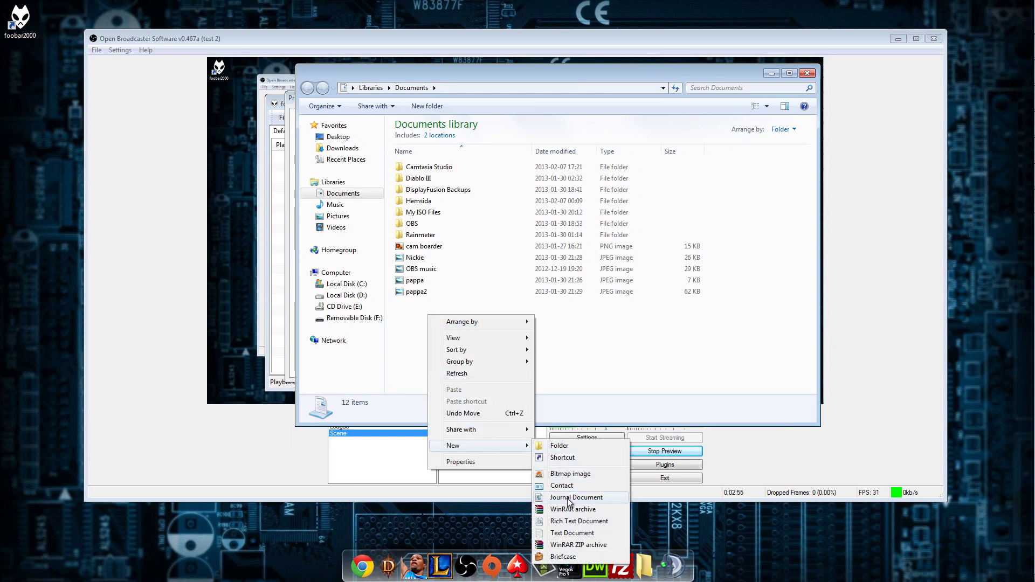
left_click(567, 533)
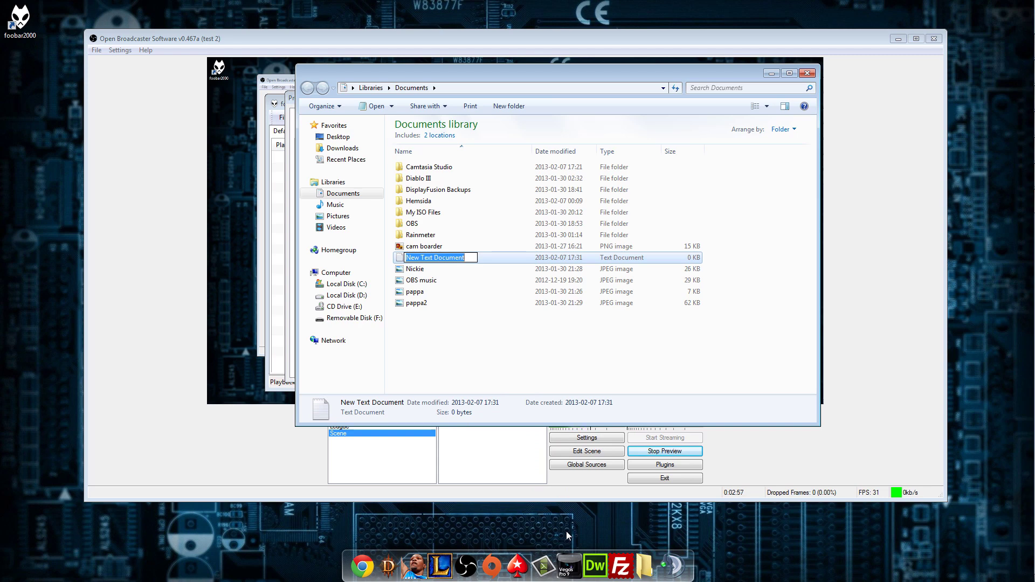
type("Pla")
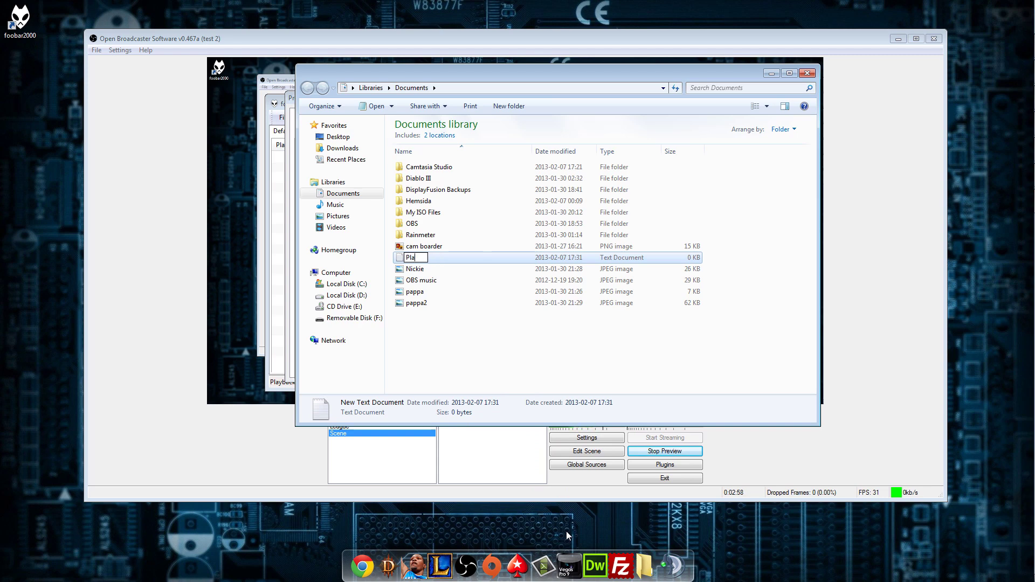
type("ying now")
key("Return")
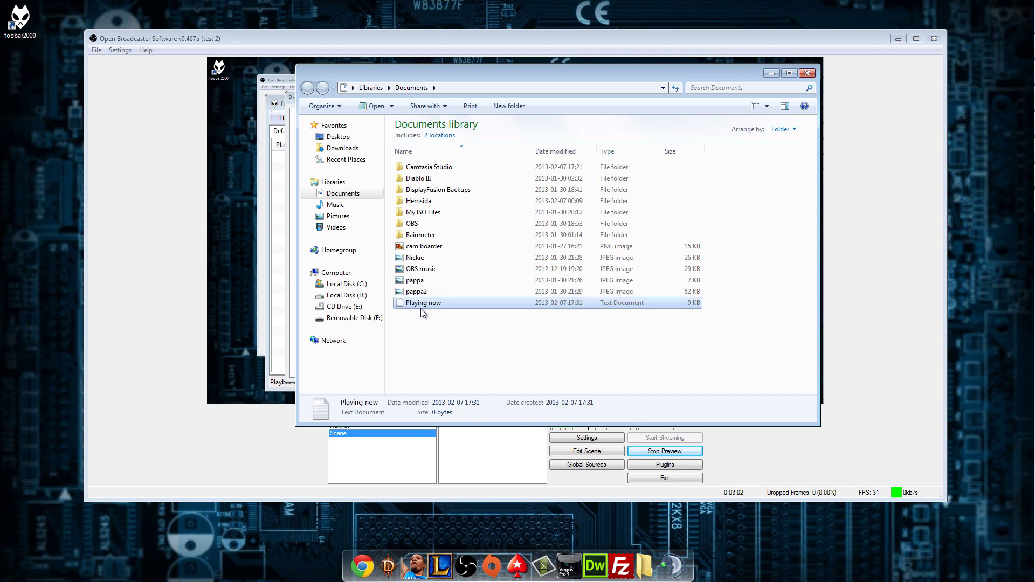
Close Explorer and set the output filename to Documents\Playing now.txt, confirming the replacement.
left_click(807, 73)
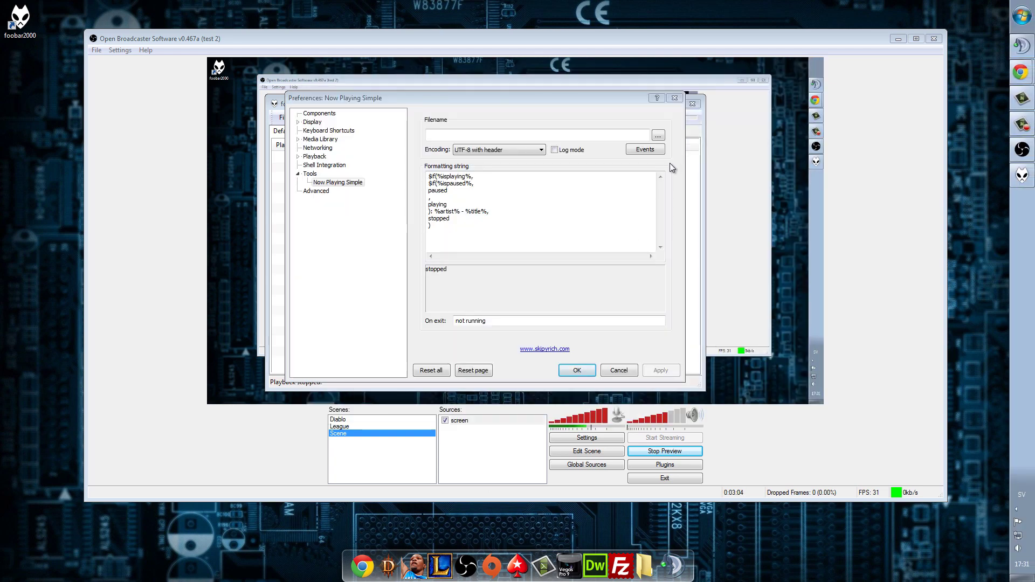
left_click(662, 136)
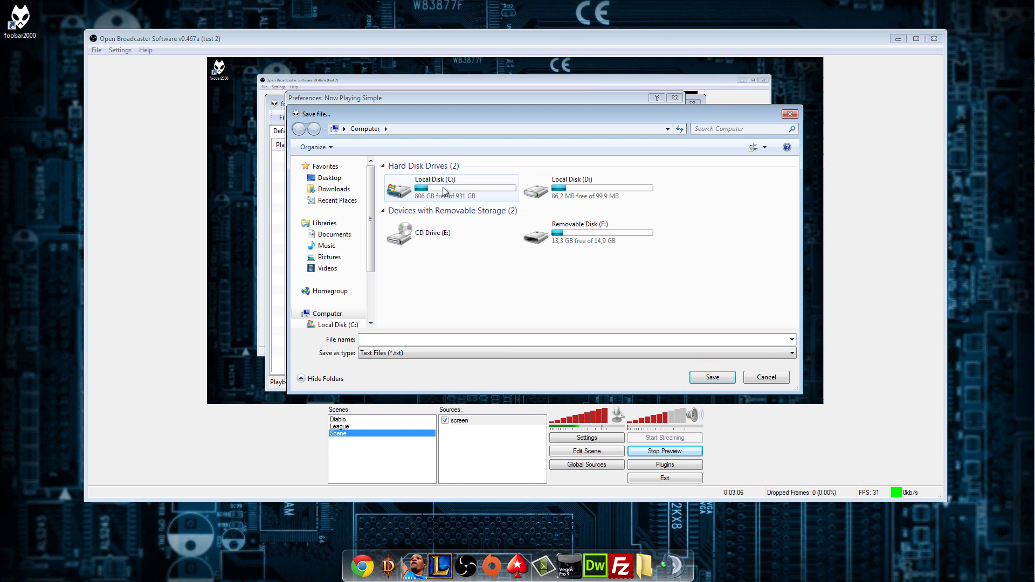
left_click(345, 235)
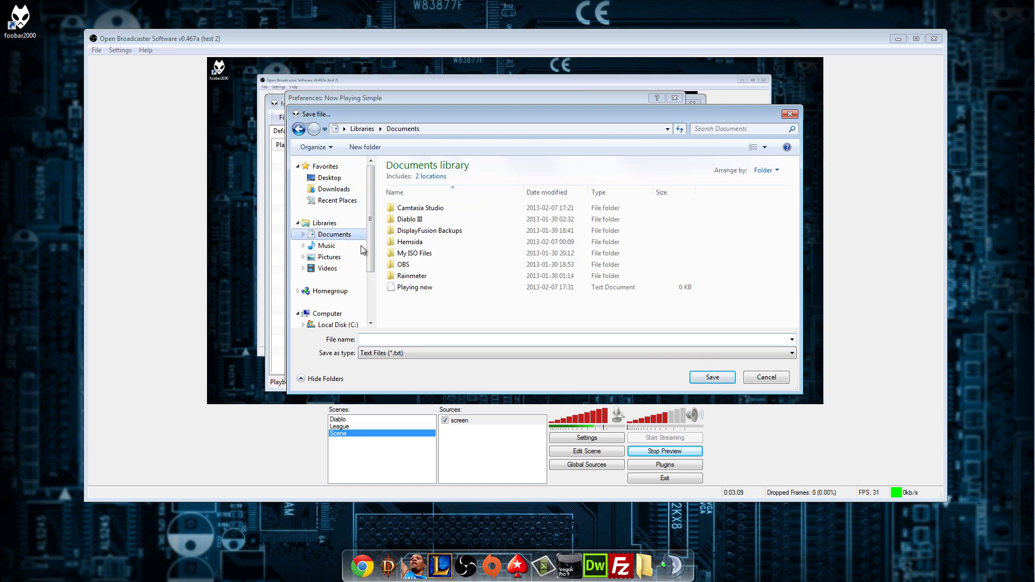
left_click(407, 286)
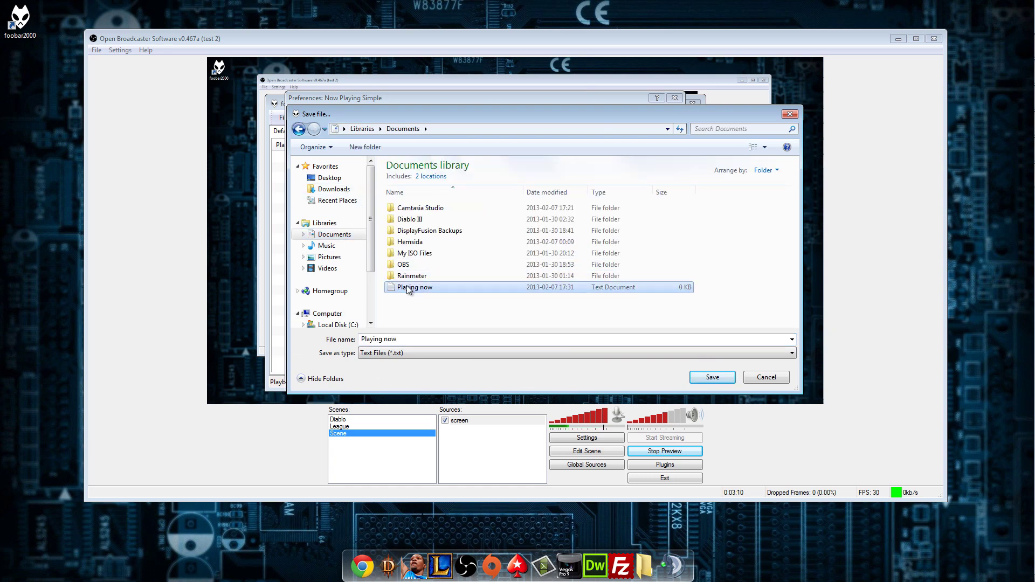
left_click(712, 378)
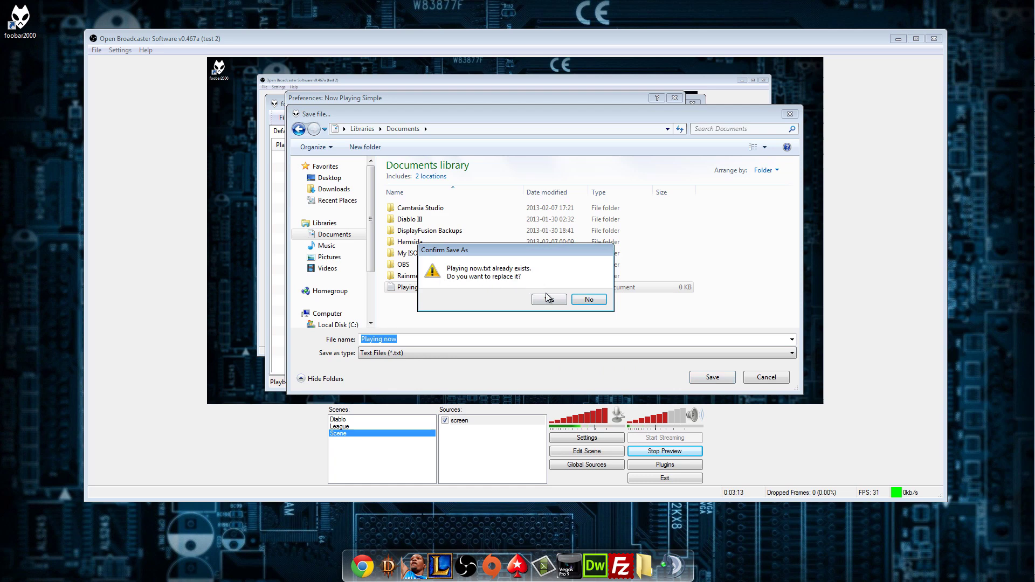
left_click(548, 300)
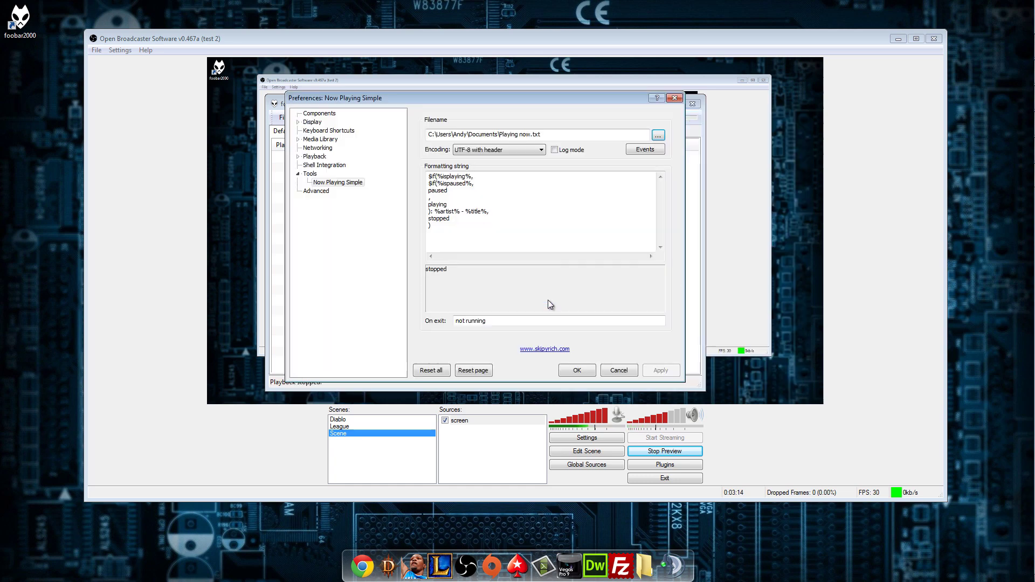
Select the default formatting string on the Now Playing Simple page.
left_click(472, 220)
key("ctrl+a")
left_click(522, 225)
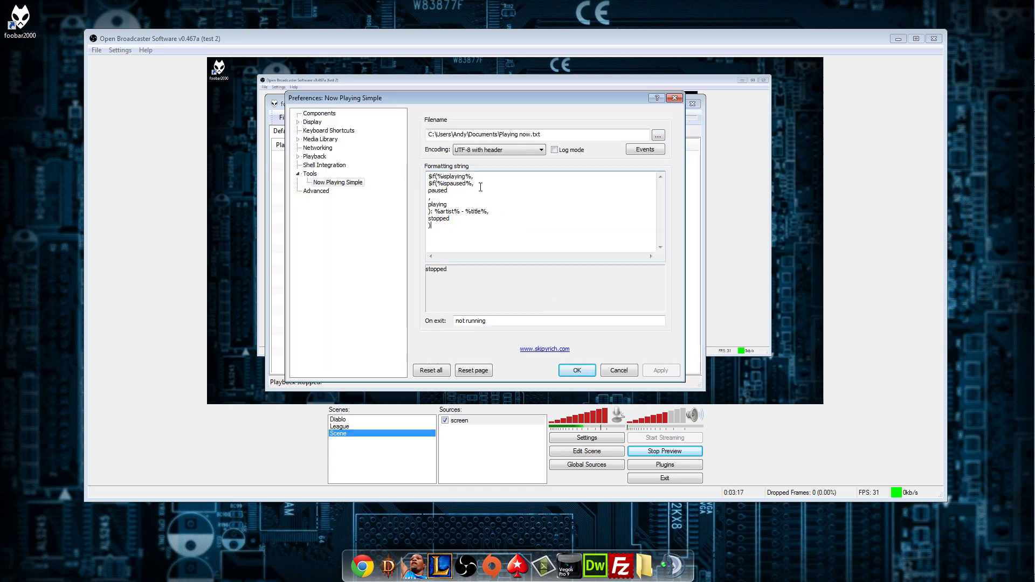
key("ctrl+a")
left_click_drag(519, 250, 410, 174)
left_click(504, 247)
key("ctrl+a")
left_click(504, 247)
key("ctrl+a")
left_click(553, 220)
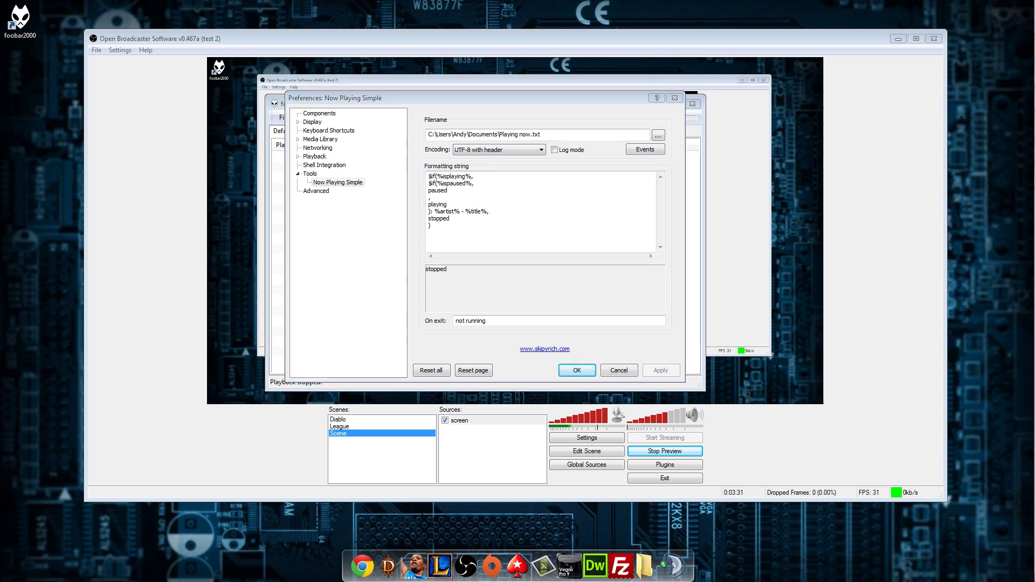
left_click_drag(526, 242, 407, 130)
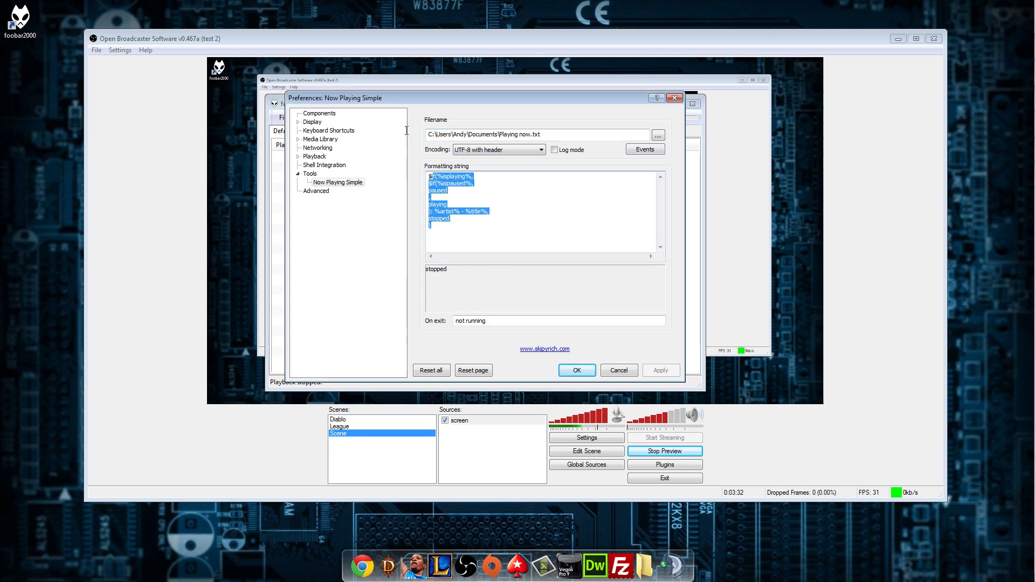
left_click(542, 236)
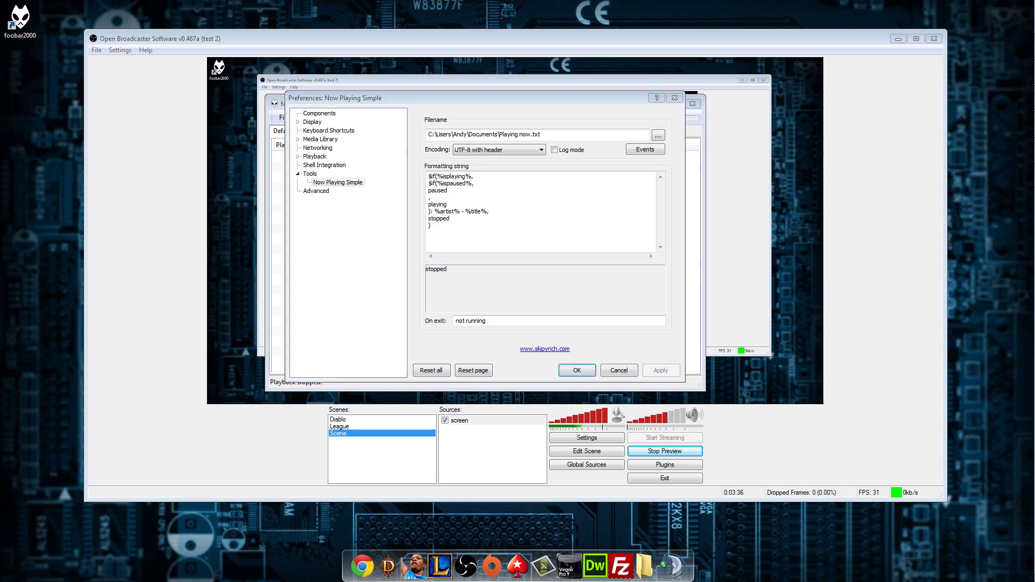
Paste the two-line $if string outputting '%artist% - %title%', or %title% without an artist.
left_click(494, 242)
key("ctrl+a")
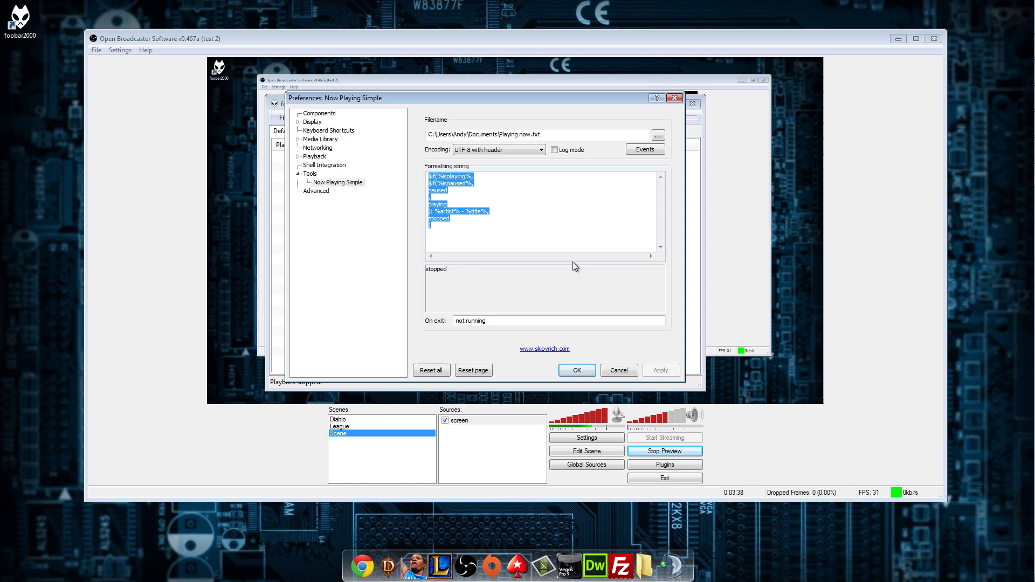
type("$if($and(%artist%,%title%), %artist% - %title% ) $if($and(%title%,$not(%artist%)), %title% )")
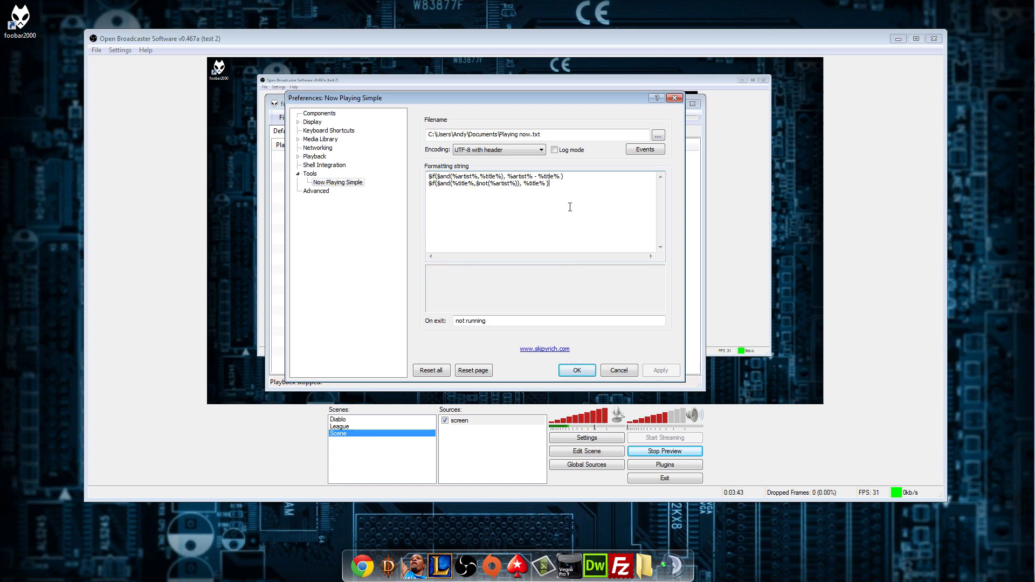
key("ctrl+a")
left_click(548, 218)
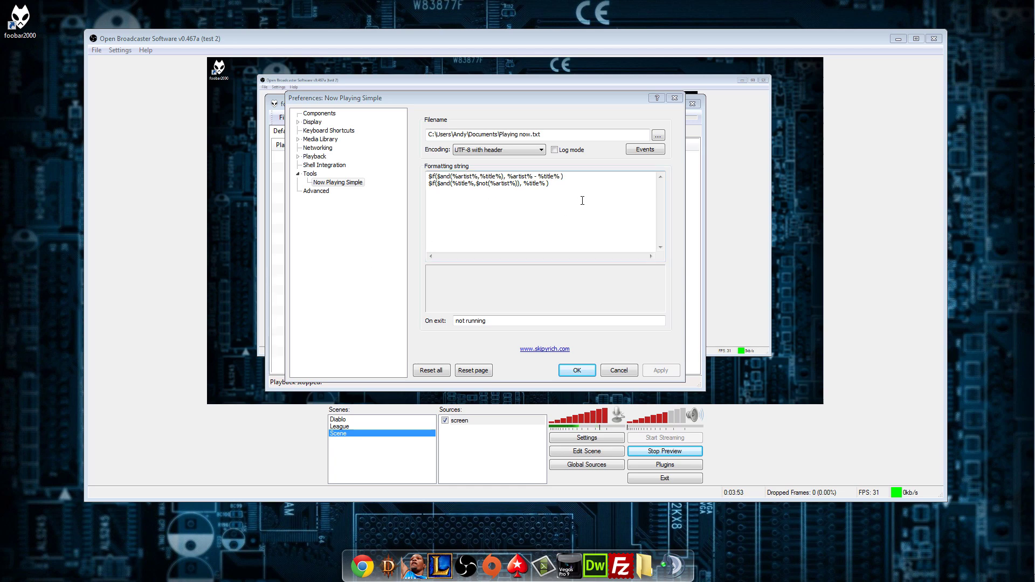
Recheck the new formatting string by selecting it in the field.
left_click_drag(582, 201, 428, 176)
left_click(549, 222)
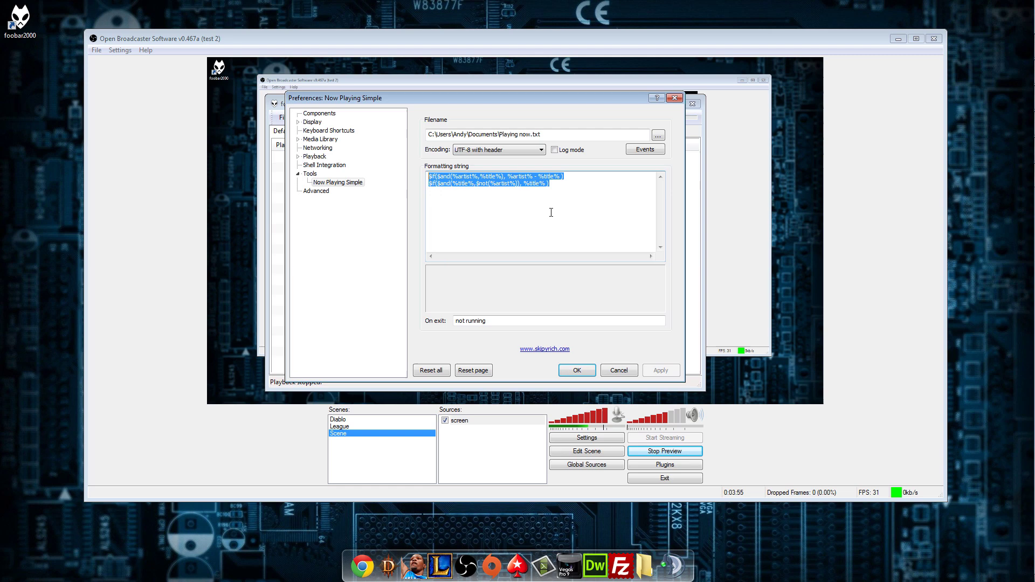
left_click(549, 213)
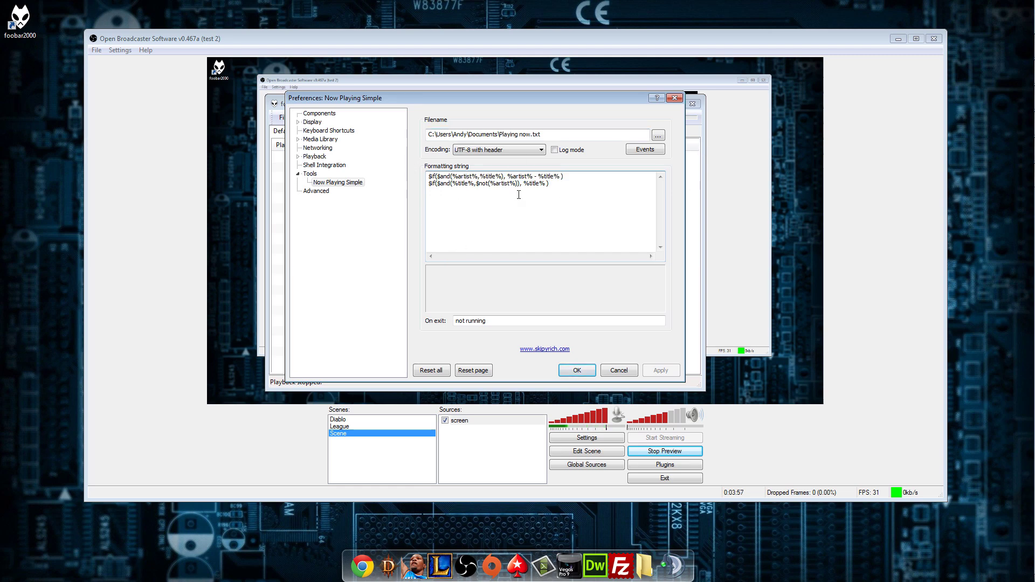
key("ctrl+a")
left_click(583, 197)
key("ctrl+a")
left_click(617, 232)
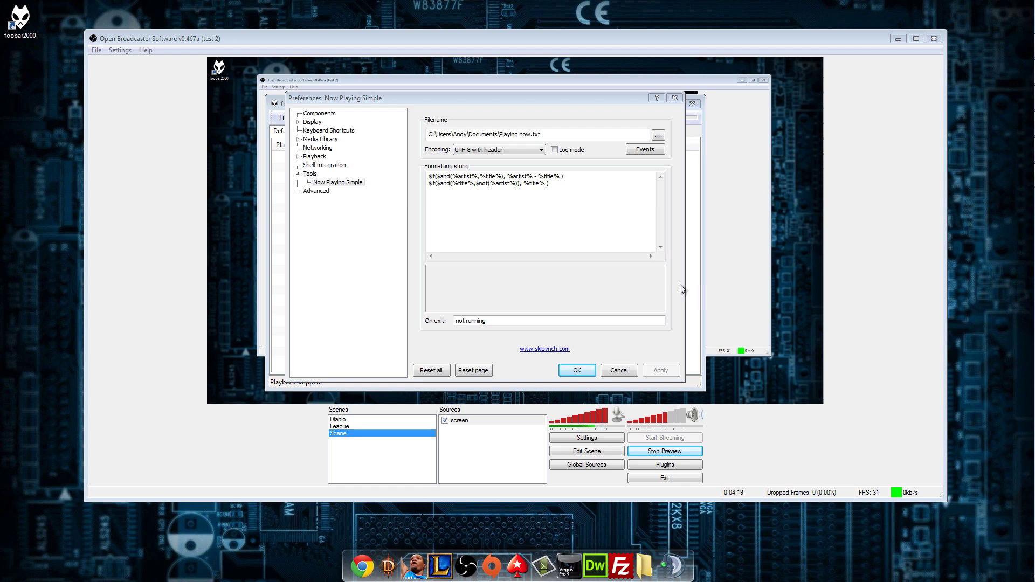
double_click(582, 207)
key("ctrl+a")
left_click(607, 208)
key("ctrl+a")
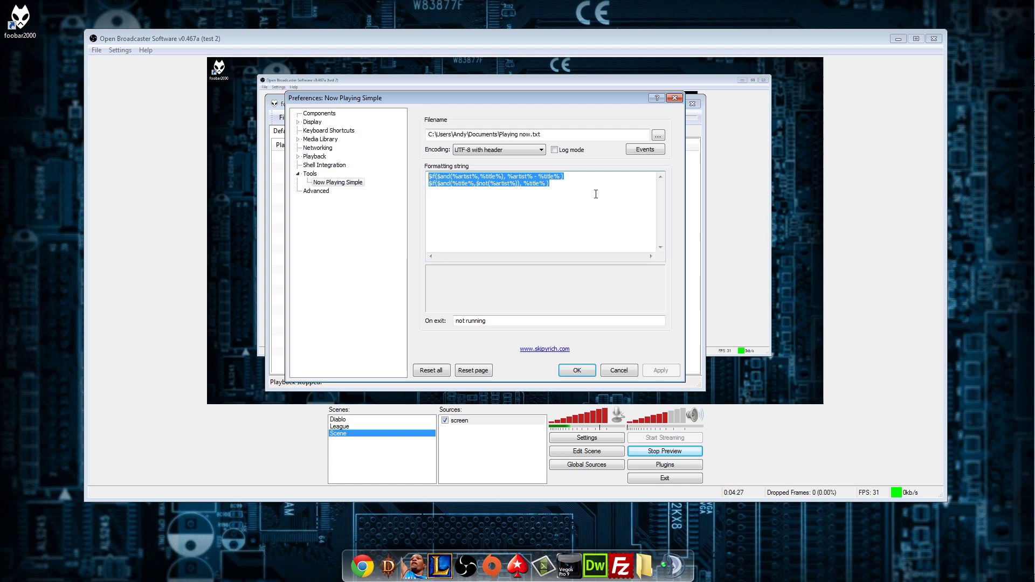
left_click(591, 203)
key("ctrl+a")
left_click(596, 194)
key("ctrl+a")
left_click(599, 228)
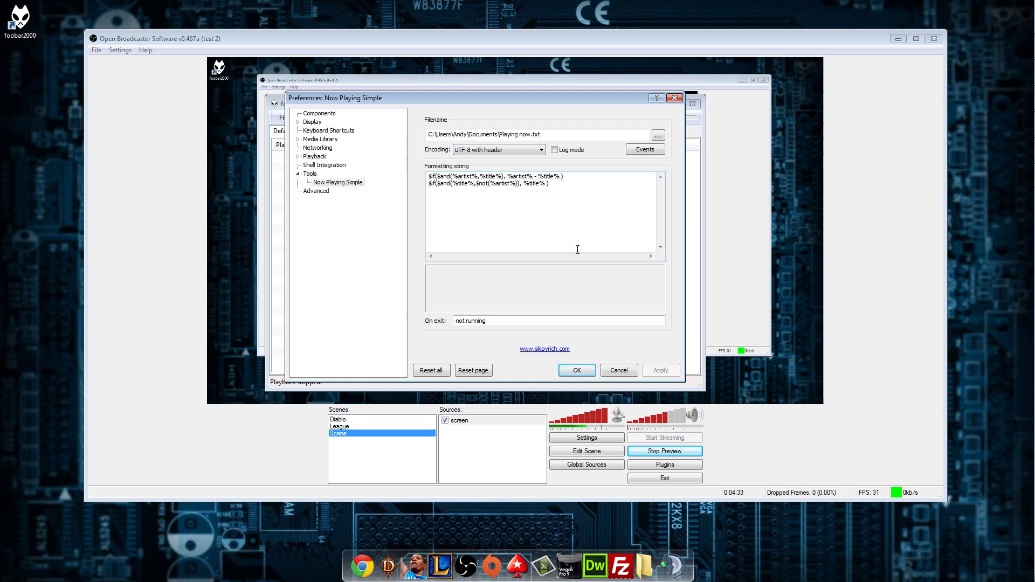
left_click(94, 260)
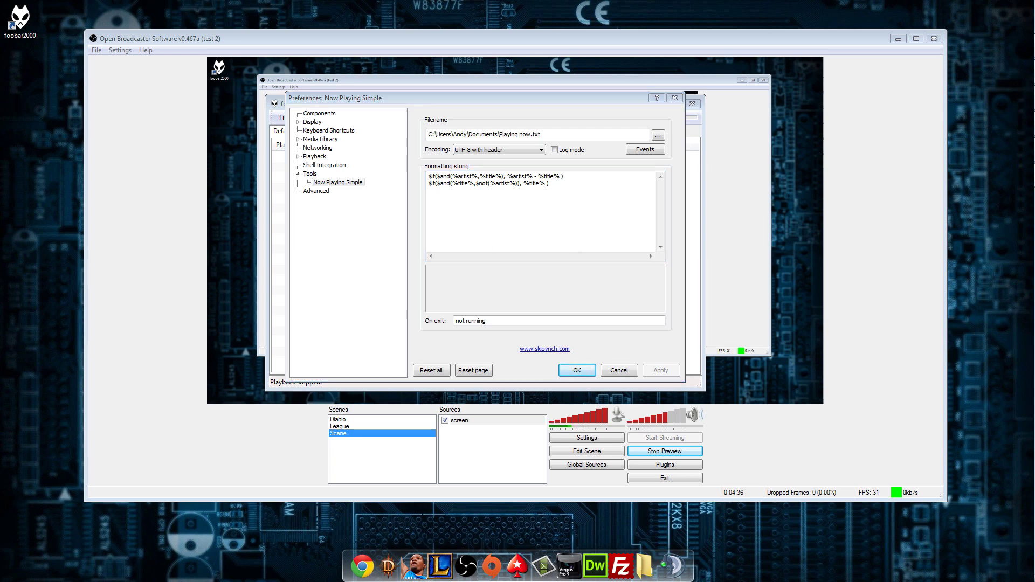
Save the settings, lower volume to about -22 dB, and play Hellberg's Follow My Heart.
left_click(577, 371)
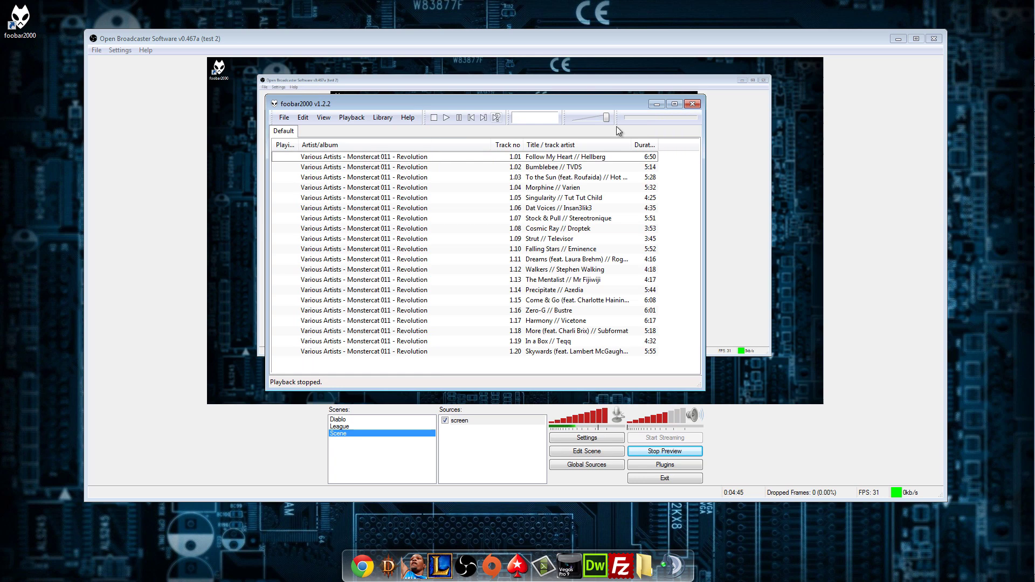
left_click_drag(606, 118, 576, 124)
double_click(339, 158)
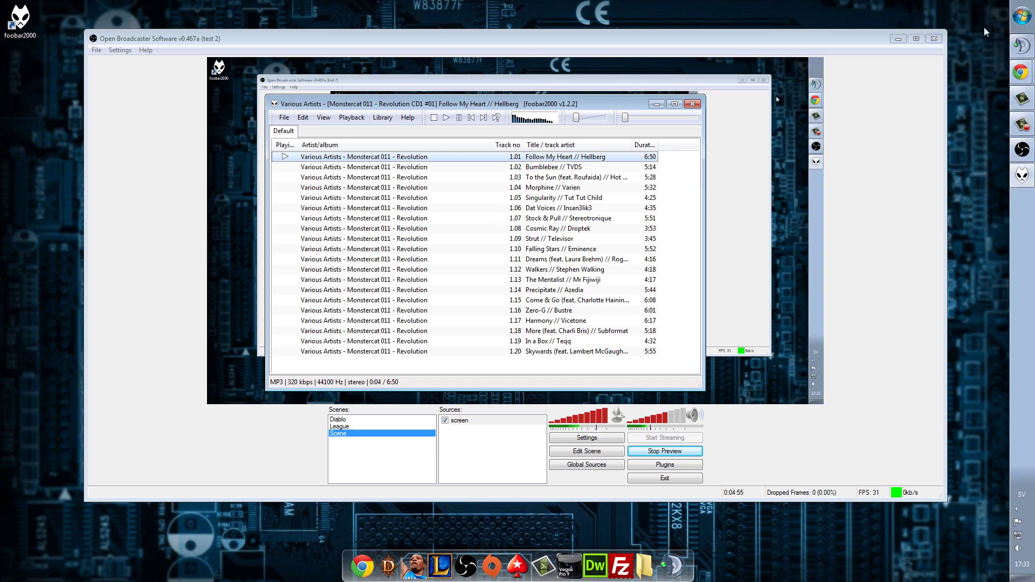
left_click(1021, 15)
Open Documents\Playing now.txt in a small Notepad window, showing 'Hellberg - Follow My Heart'.
left_click(1004, 176)
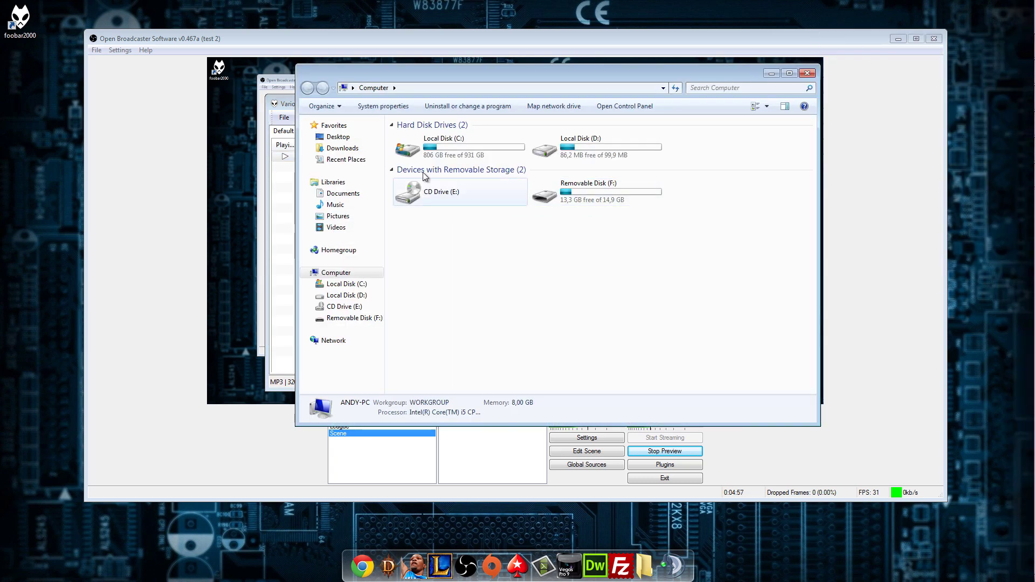
left_click(340, 194)
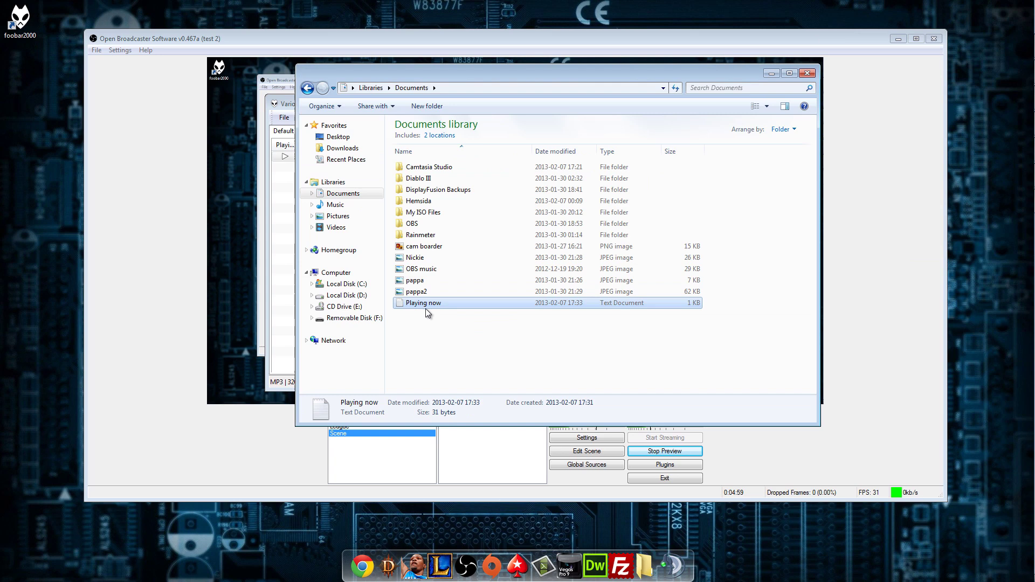
left_click(426, 304)
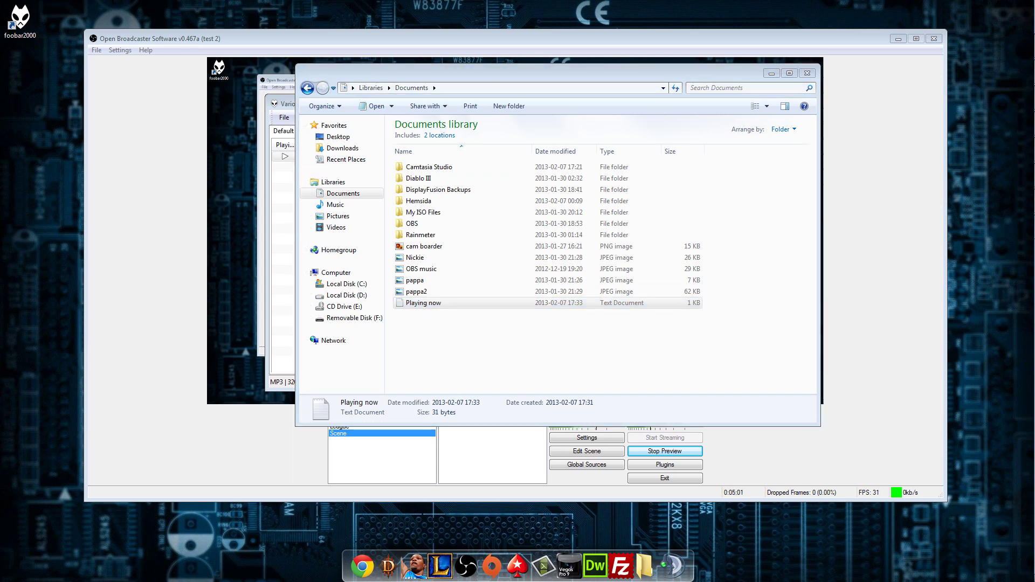
key("Return")
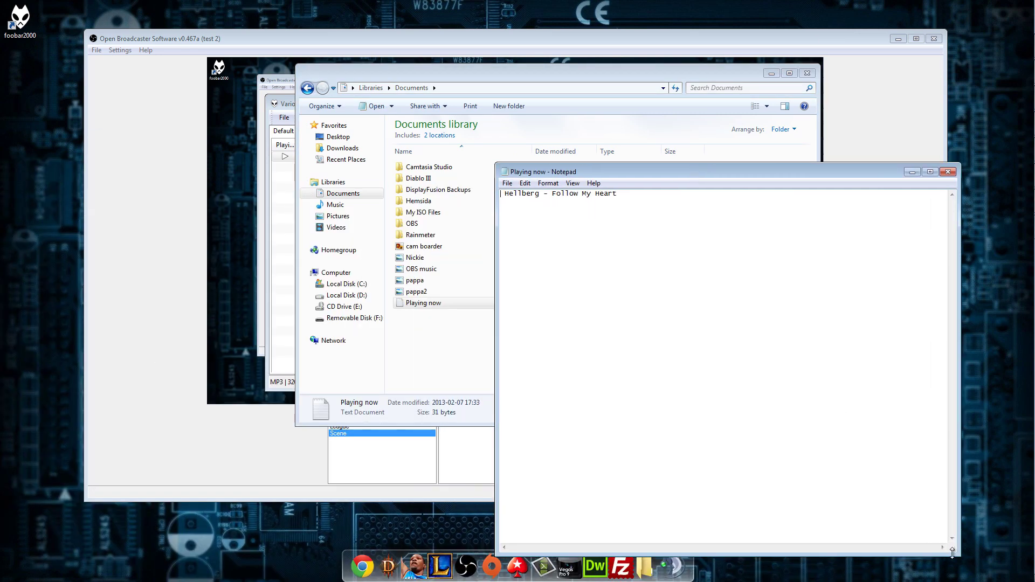
left_click_drag(952, 550, 648, 221)
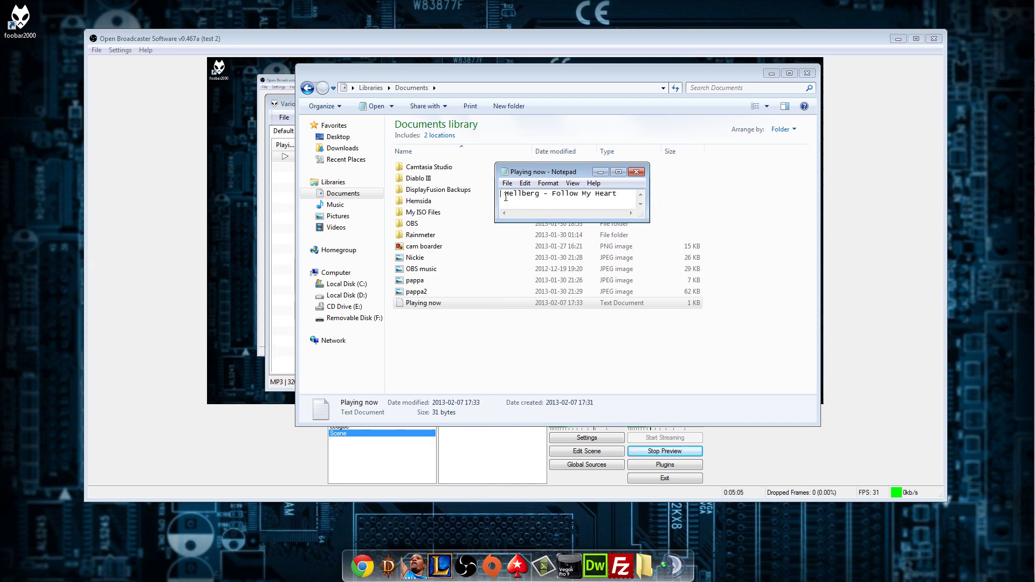
left_click(770, 73)
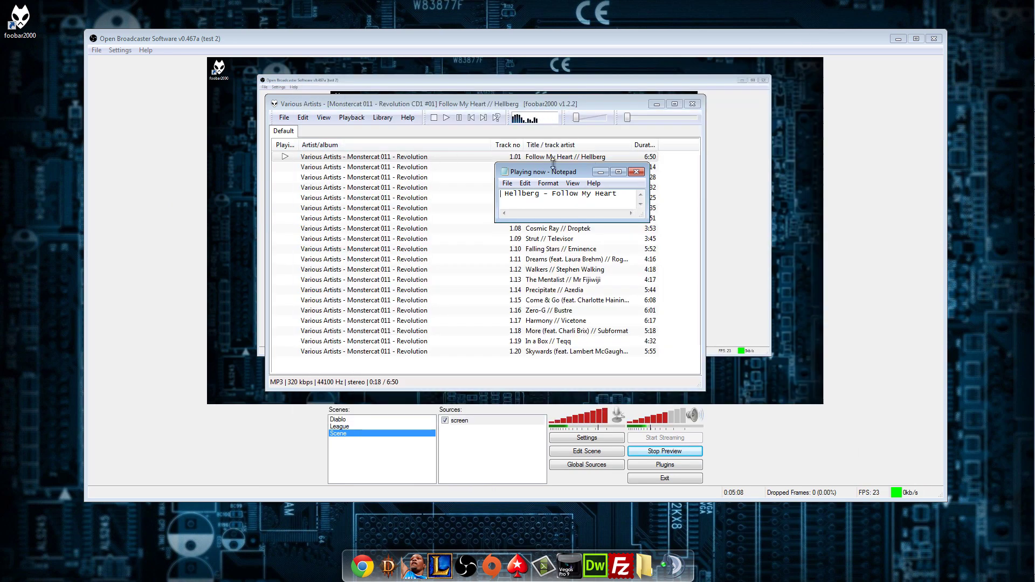
Close Notepad, stop playback, and shrink foobar2000 to a compact strip.
left_click(639, 174)
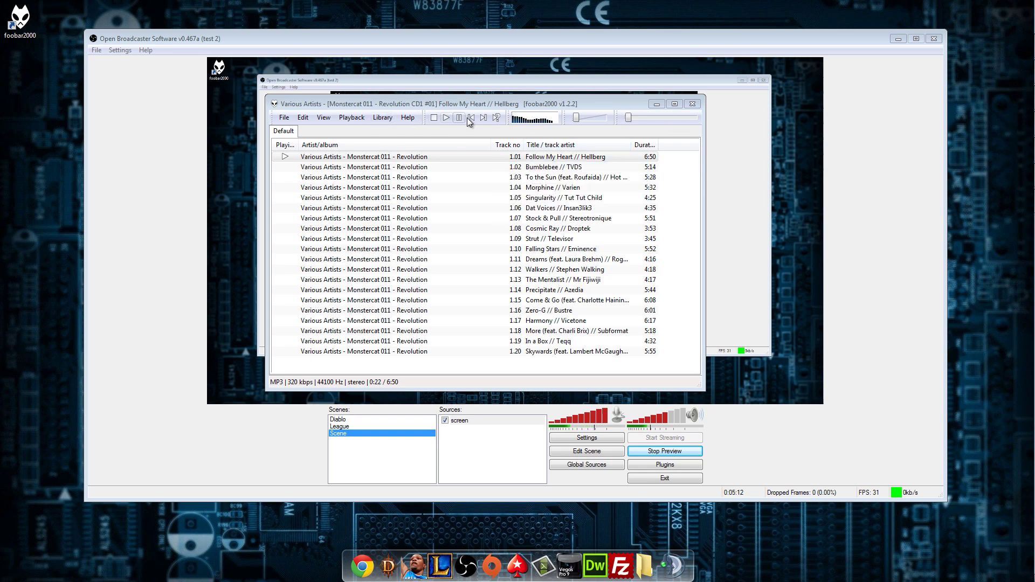
left_click(434, 117)
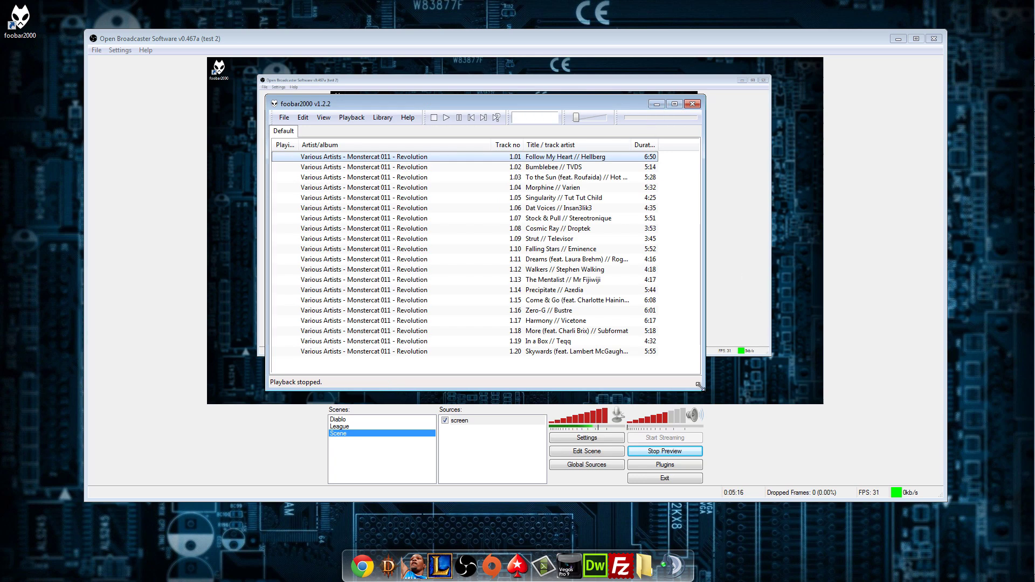
left_click_drag(699, 386, 505, 104)
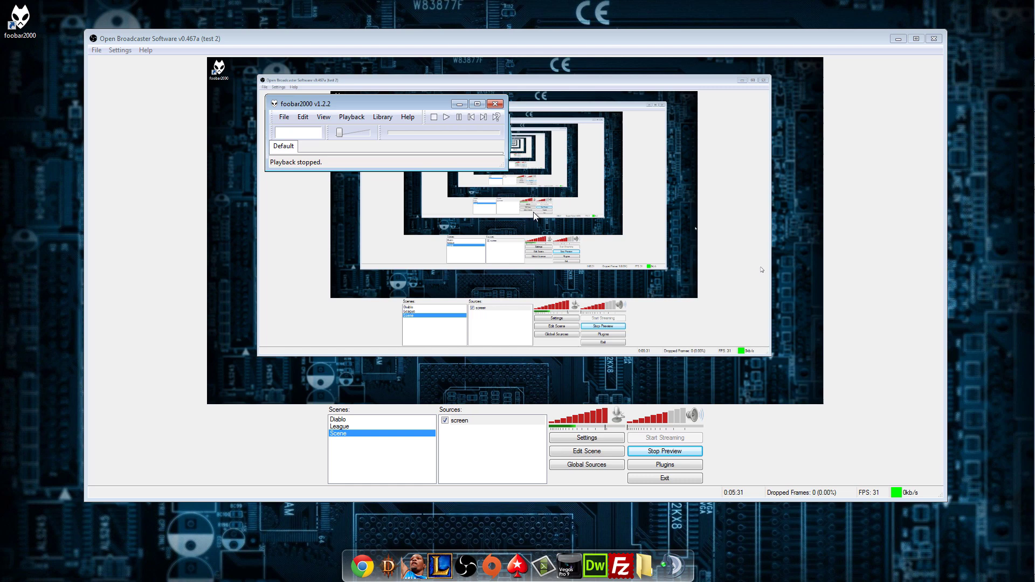
Minimize foobar2000 and add a new OBS text source named 'Playing now'.
left_click(458, 106)
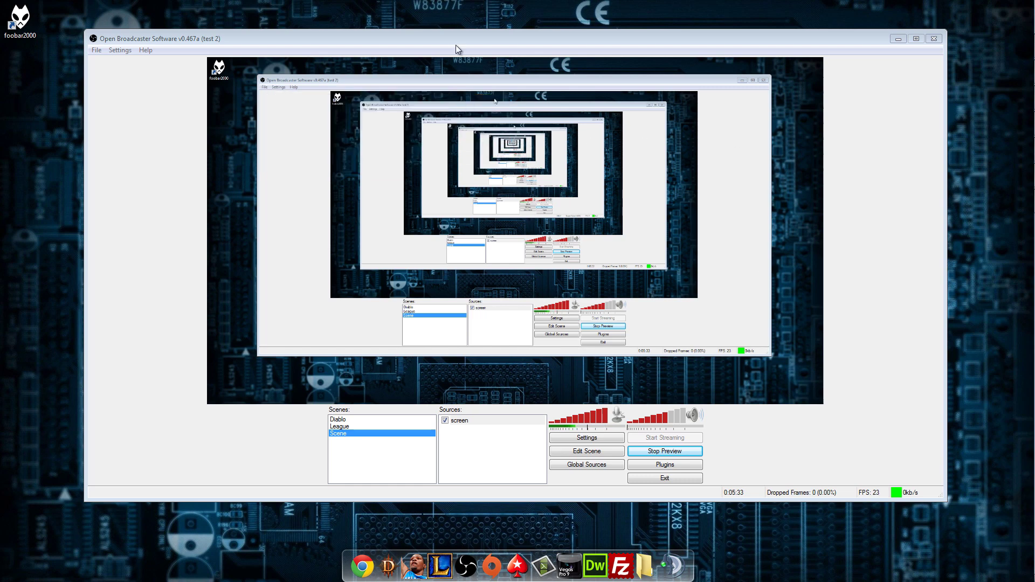
right_click(463, 447)
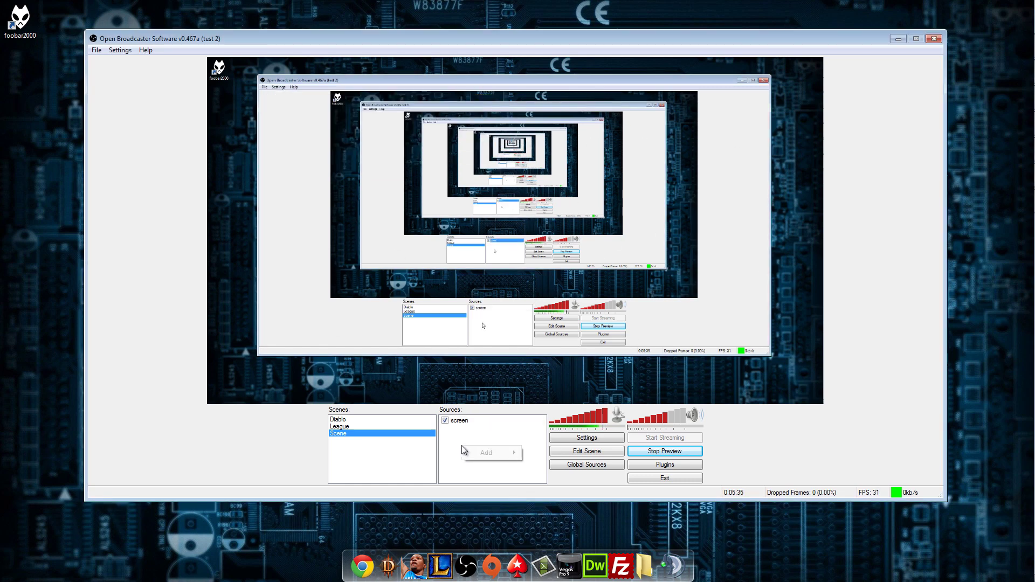
mouse_move(488, 457)
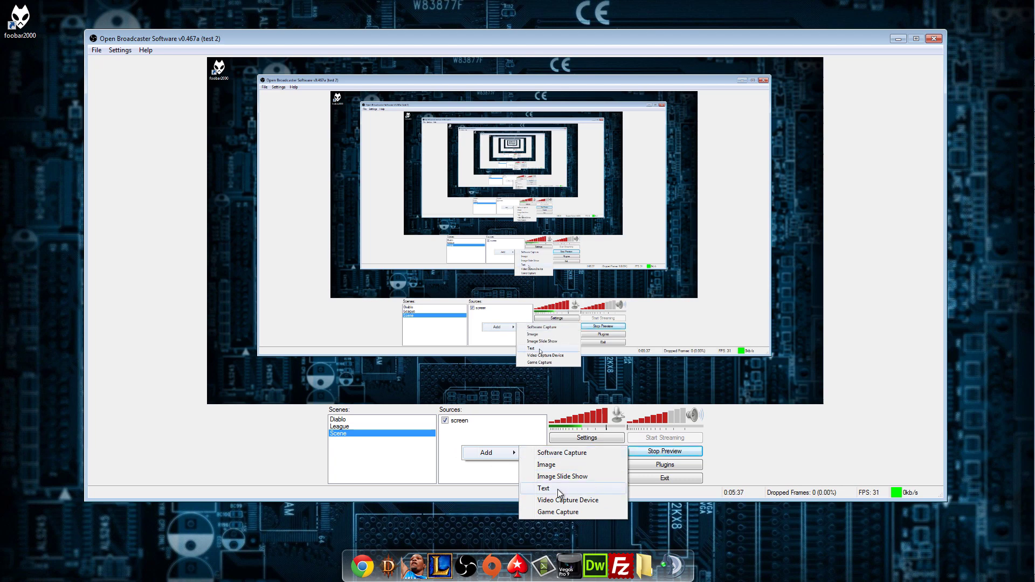
left_click(557, 488)
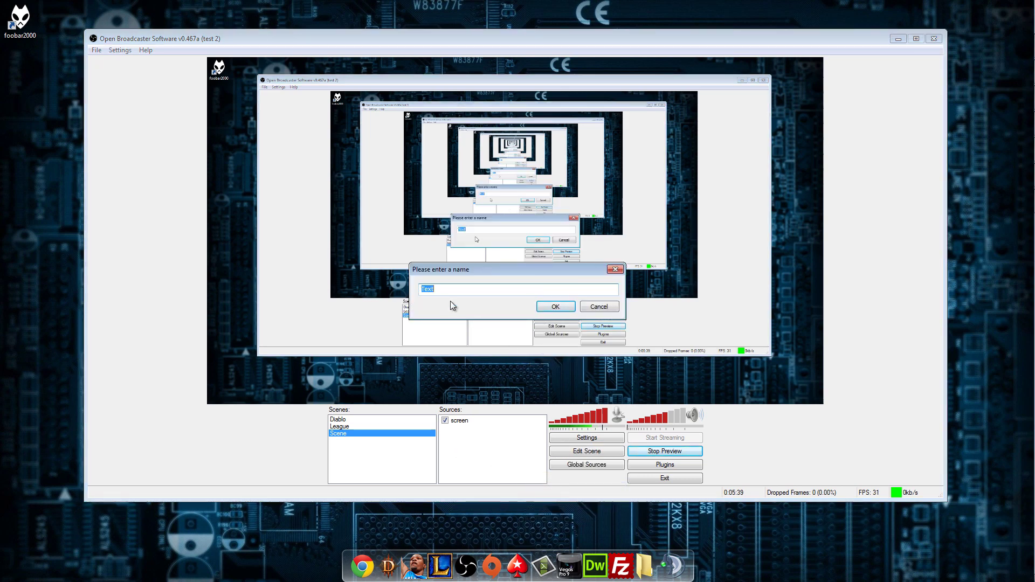
type("Playing now")
left_click(548, 311)
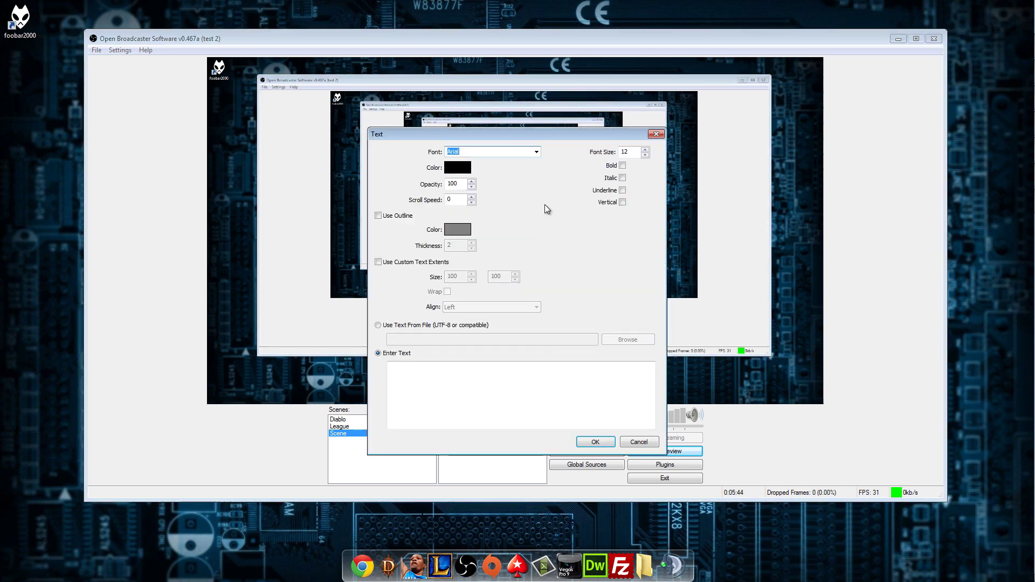
Make the text come from Documents\Playing now.txt with scroll speed 3.
left_click(378, 325)
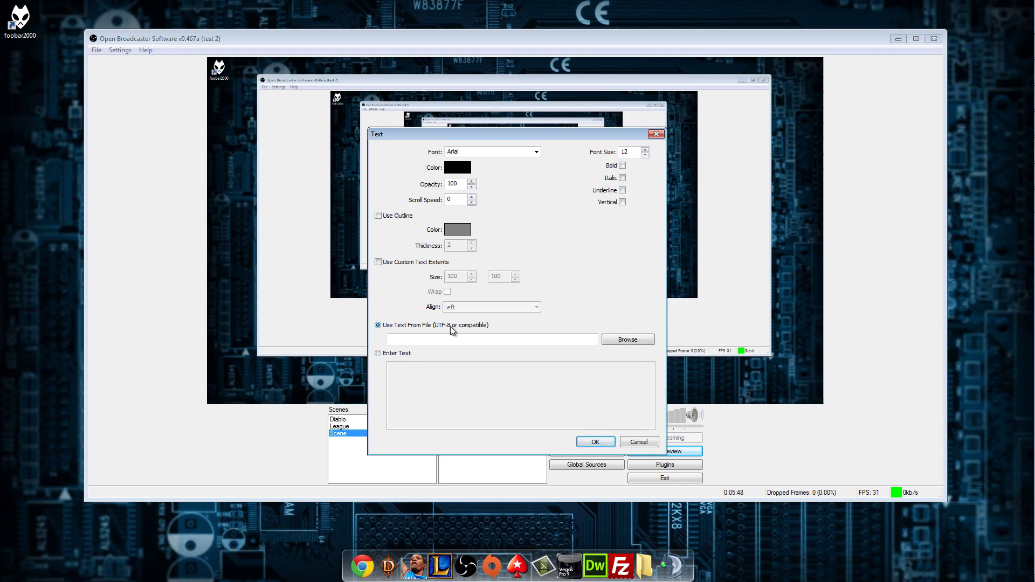
left_click(627, 339)
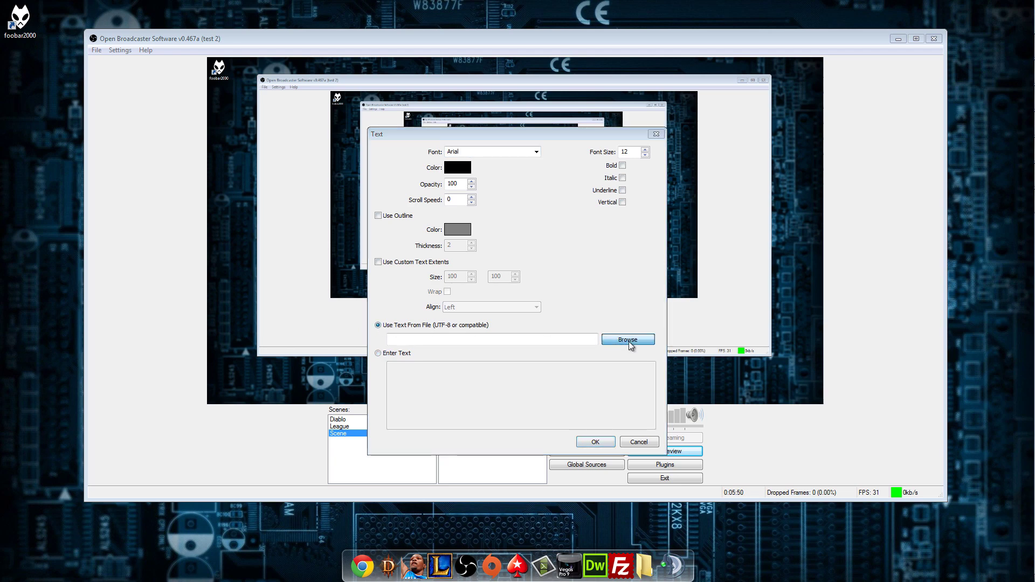
left_click(494, 325)
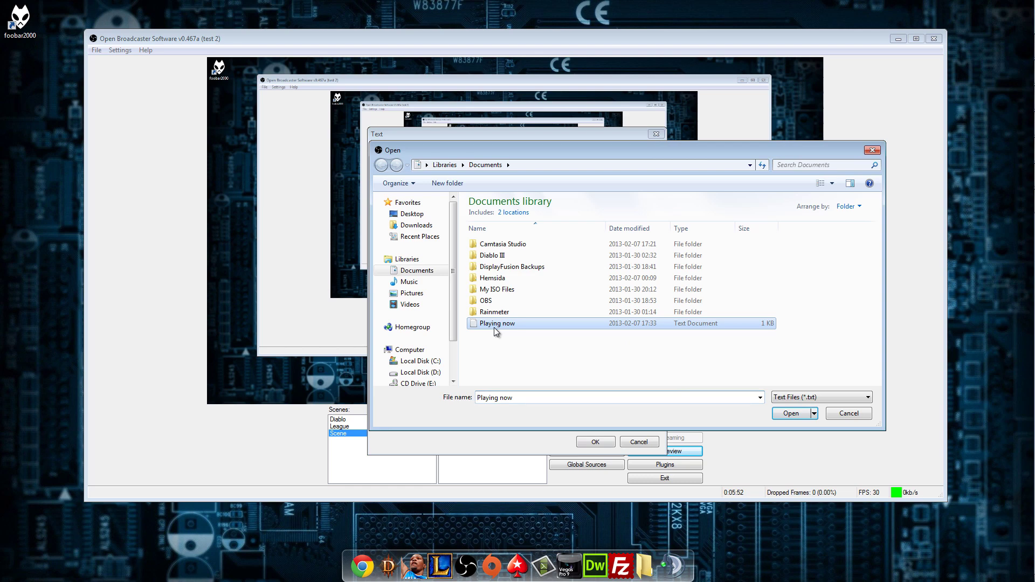
left_click(791, 414)
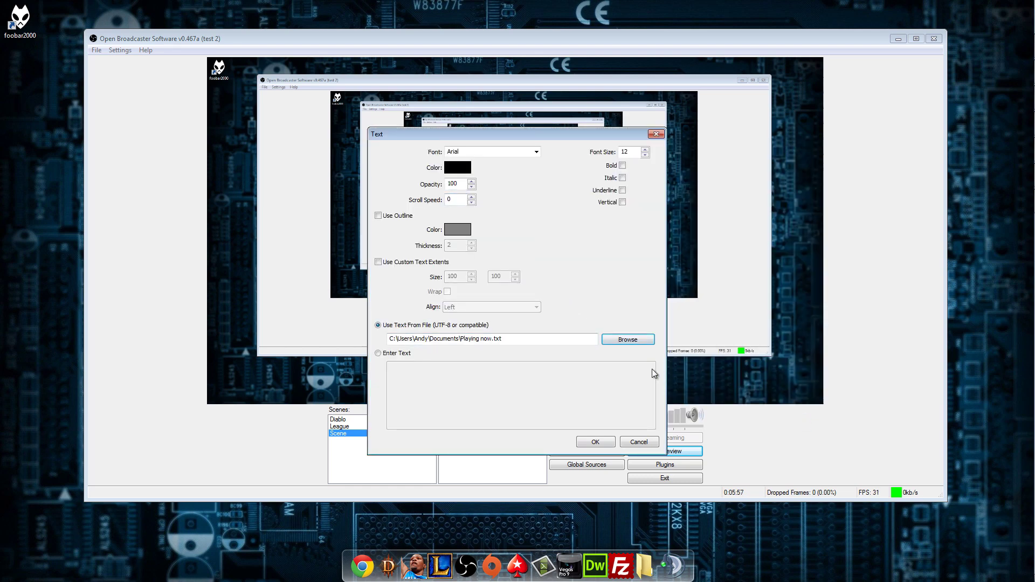
left_click(471, 197)
left_click(471, 197)
left_click(471, 197)
left_click(471, 197)
left_click(471, 197)
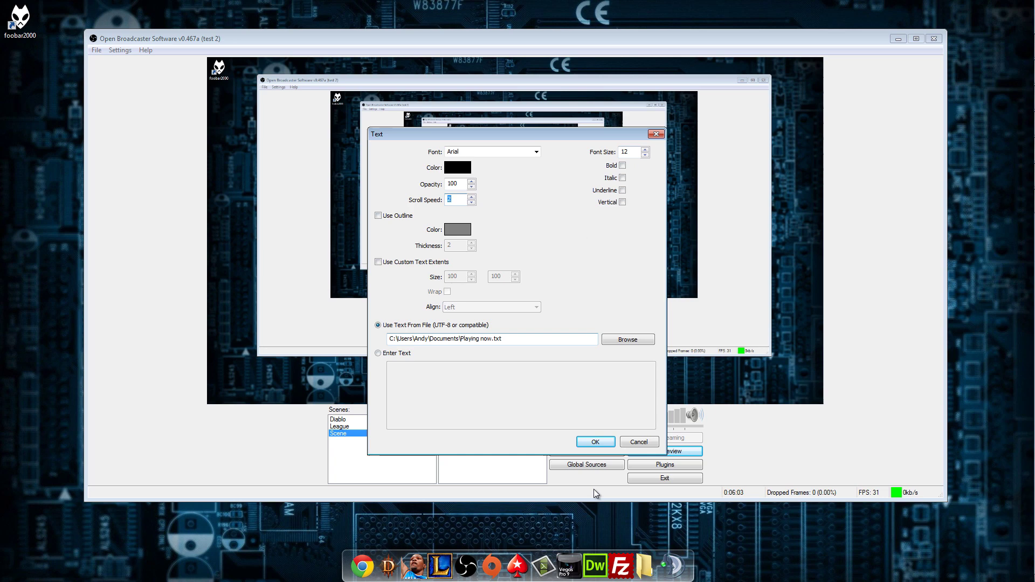
left_click(594, 443)
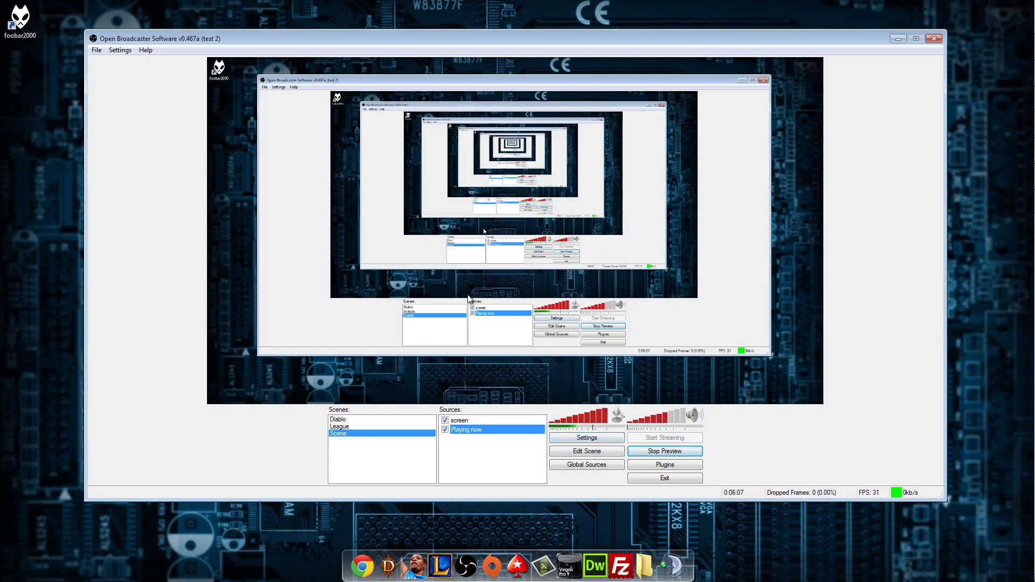
Select the Playing now source and turn on Edit Scene mode.
right_click(453, 455)
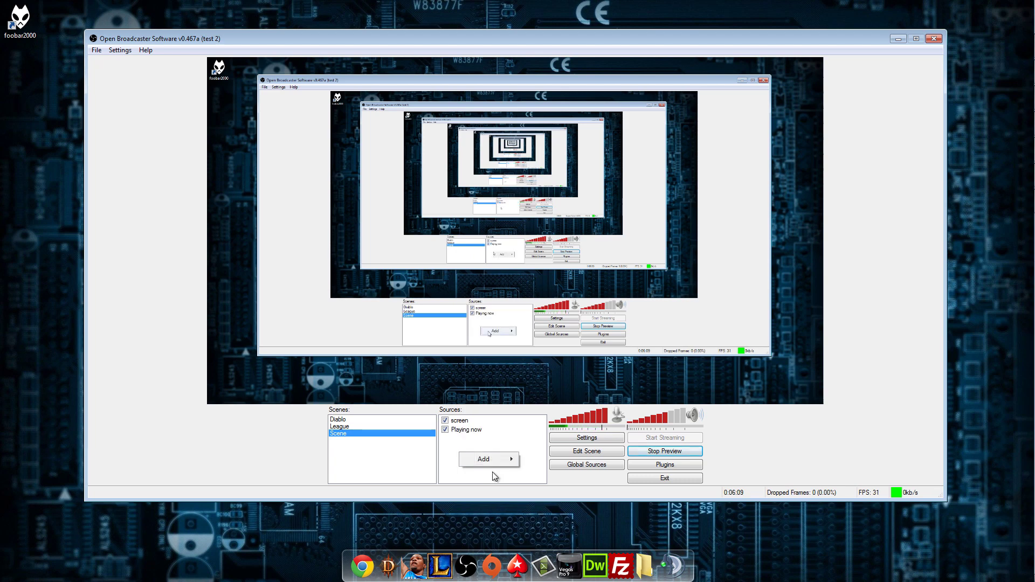
mouse_move(496, 464)
left_click(276, 395)
left_click(470, 437)
left_click(475, 429)
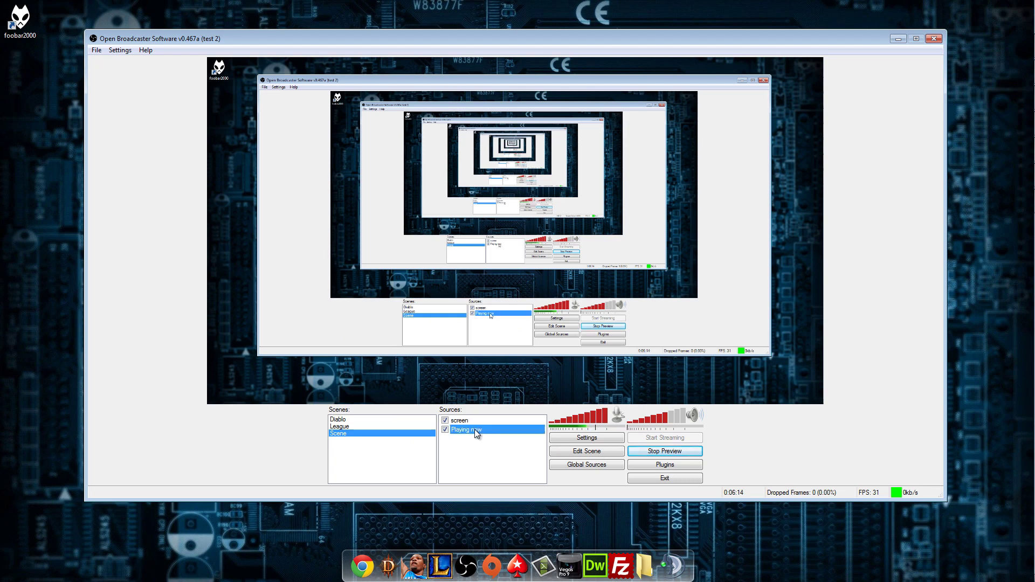
left_click(592, 456)
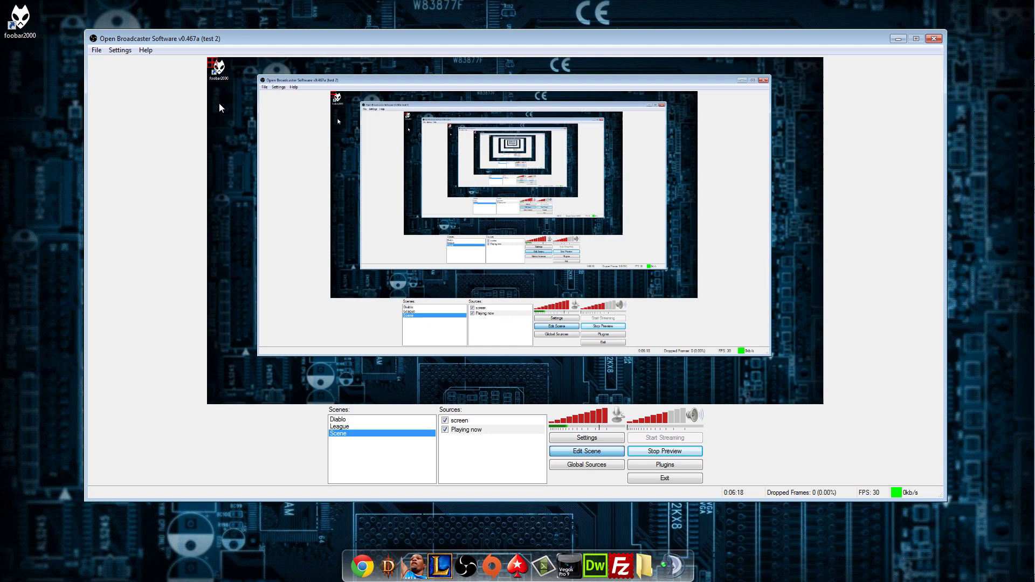
In Playing now's properties, enable Use Custom Text Extents and select the width value.
right_click(480, 429)
left_click(509, 556)
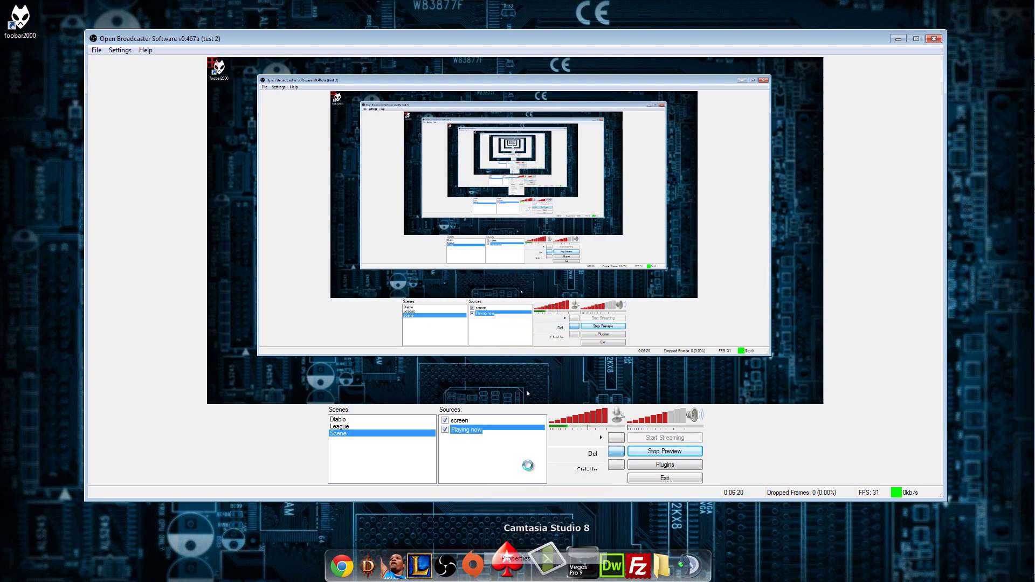
left_click(379, 262)
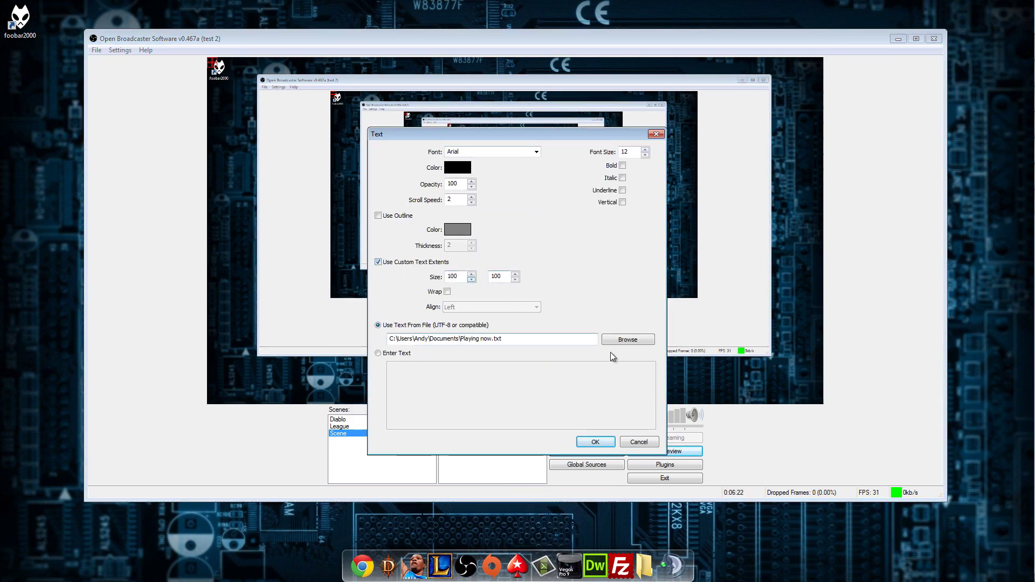
left_click_drag(468, 277, 421, 278)
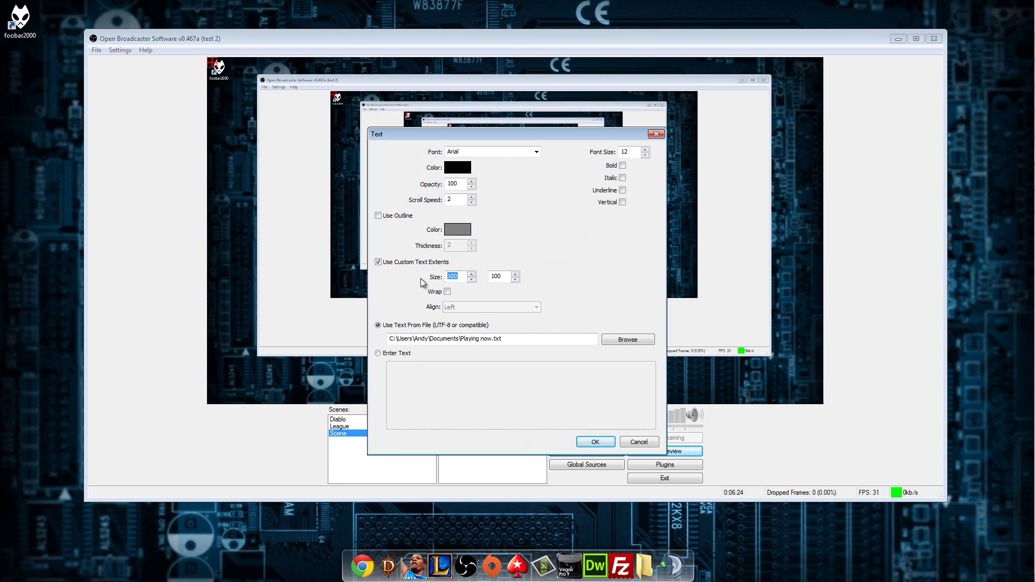
Set the text width to 300 and move the text box to the preview's lower left.
type("300")
left_click(595, 441)
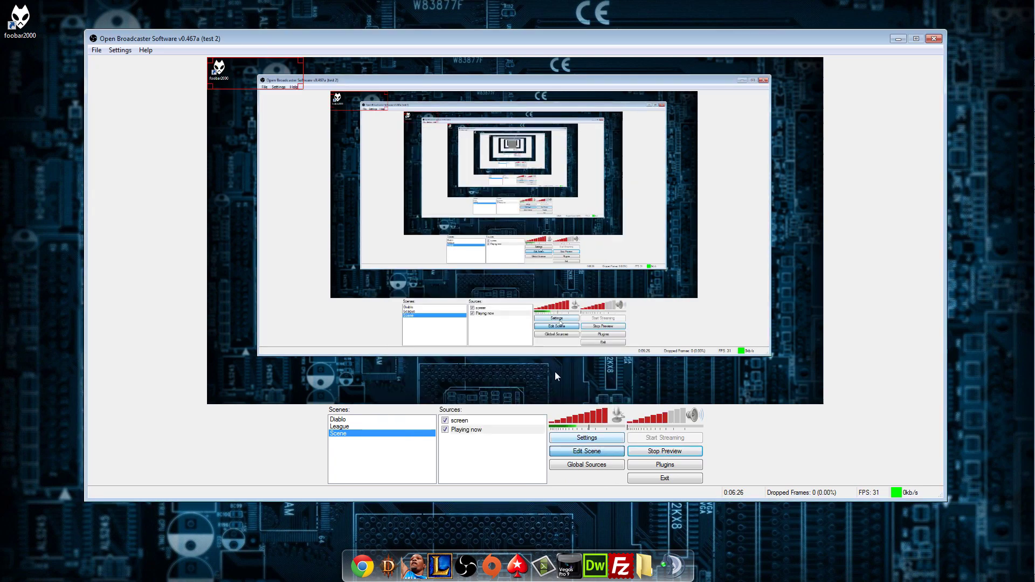
left_click_drag(263, 81, 330, 321)
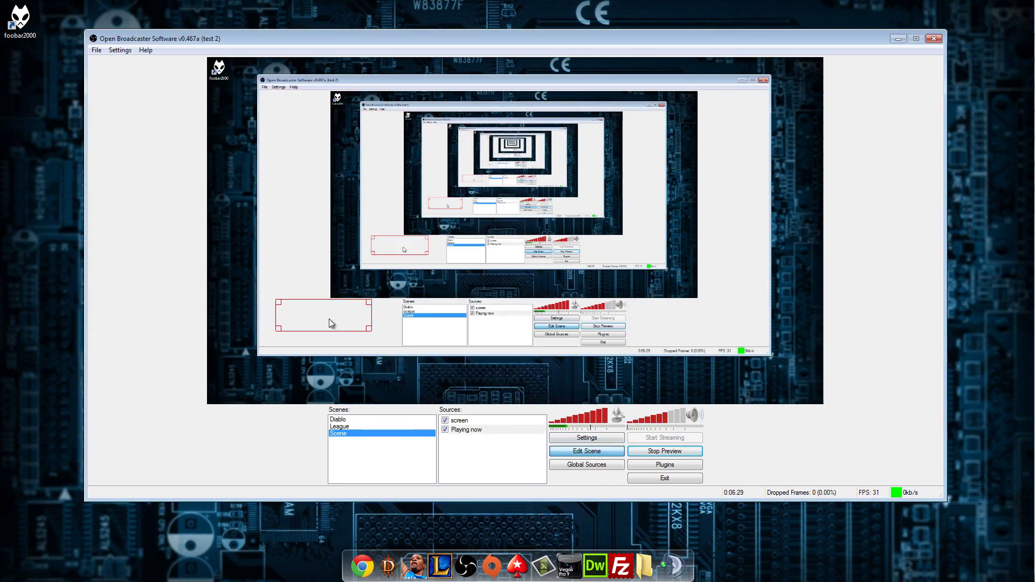
left_click(462, 421)
left_click(459, 430)
right_click(460, 432)
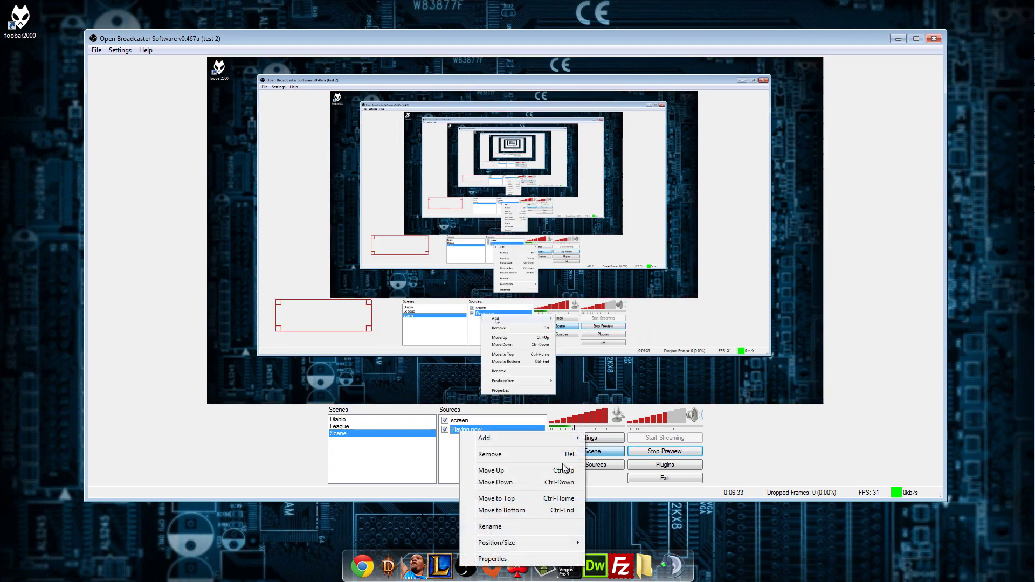
left_click(150, 451)
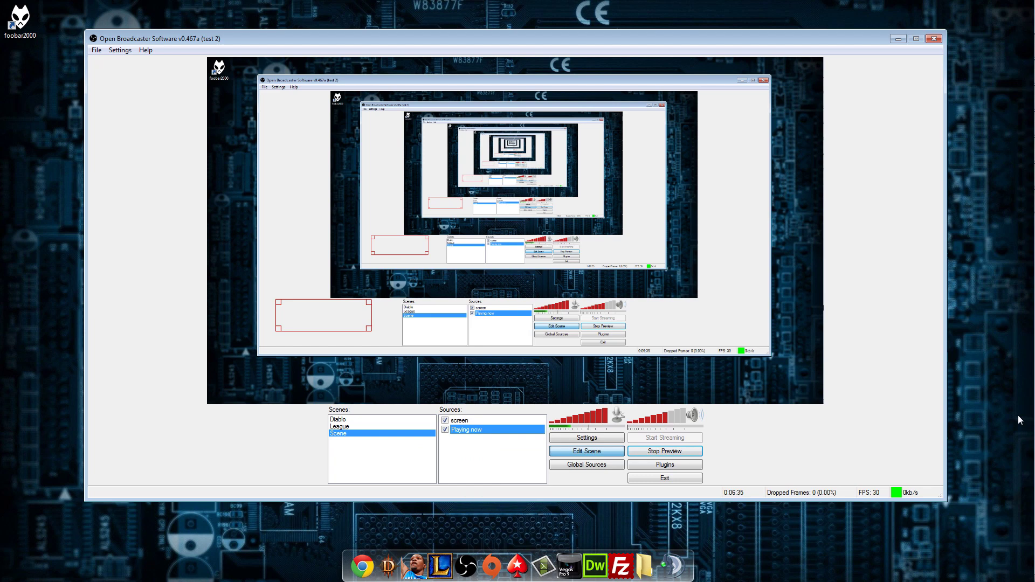
Resume foobar2000 playback at minimum volume and minimize the player again.
mouse_move(1018, 415)
left_click(1021, 186)
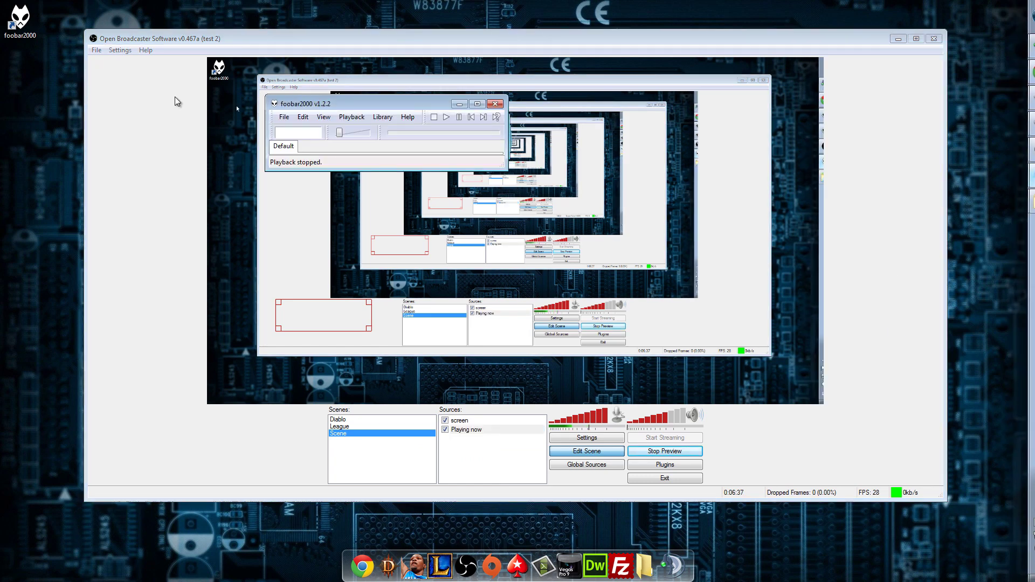
left_click(444, 118)
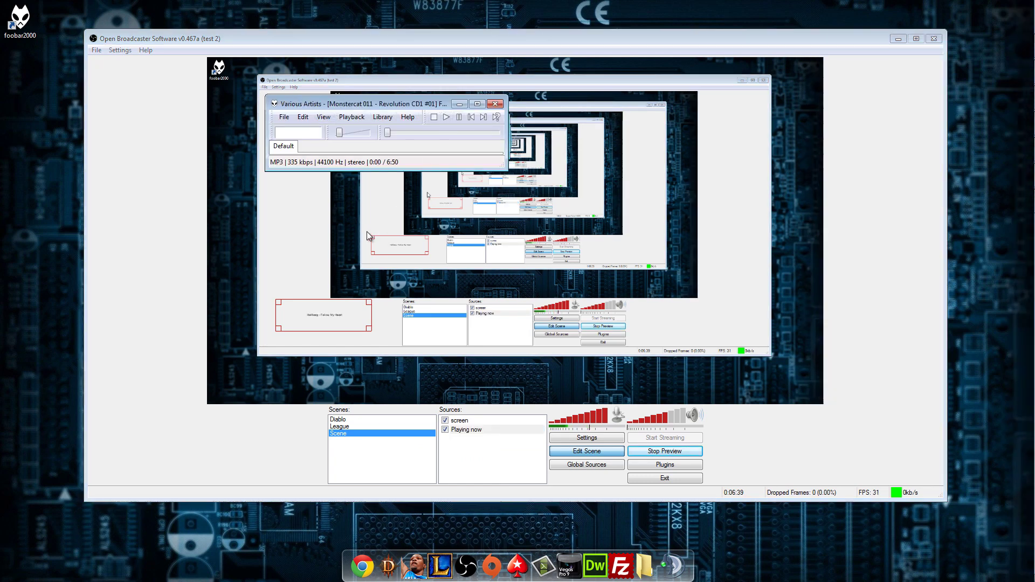
left_click_drag(340, 133, 337, 134)
left_click(459, 103)
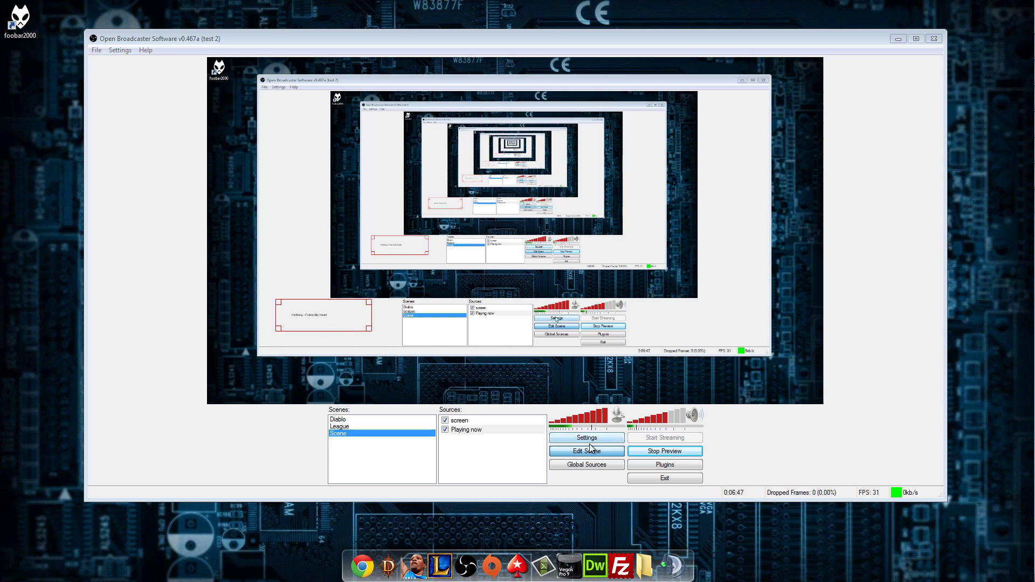
right_click(456, 443)
Add an image source showing OBS music.jpg and place it at the preview's lower right.
mouse_move(504, 450)
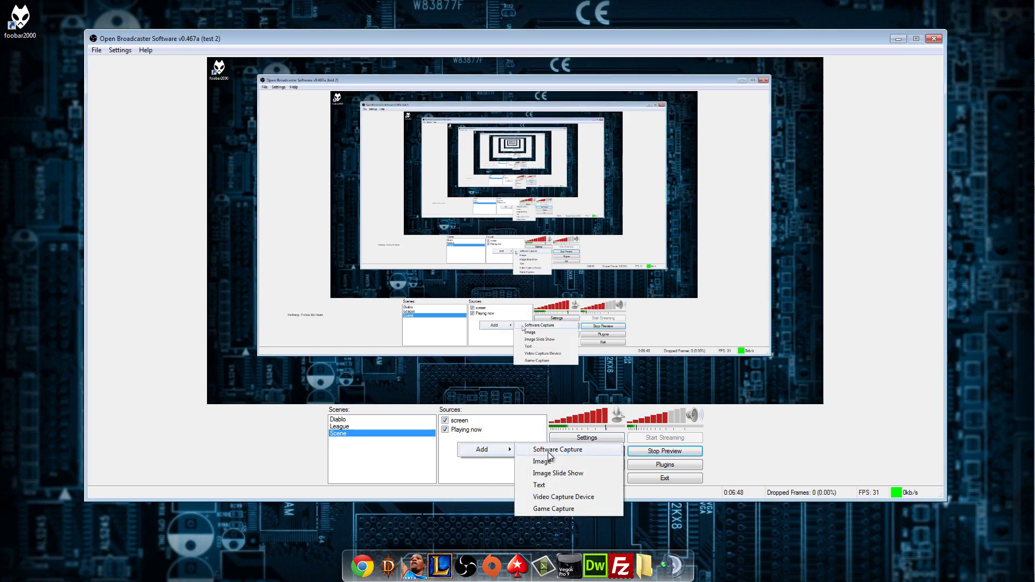
left_click(561, 461)
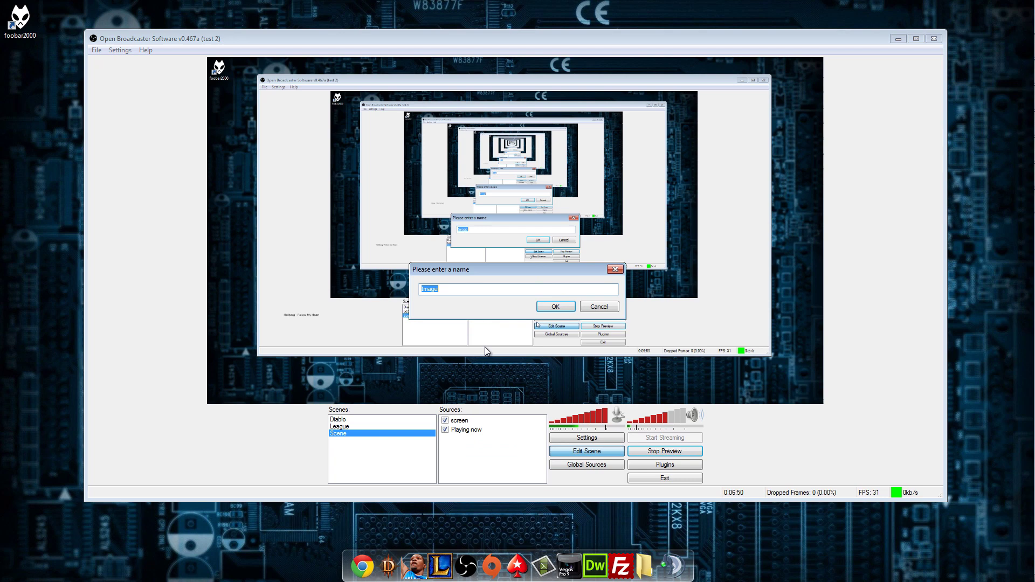
type("Monsterca")
type("t ")
type("Logo")
left_click(555, 307)
left_click(587, 270)
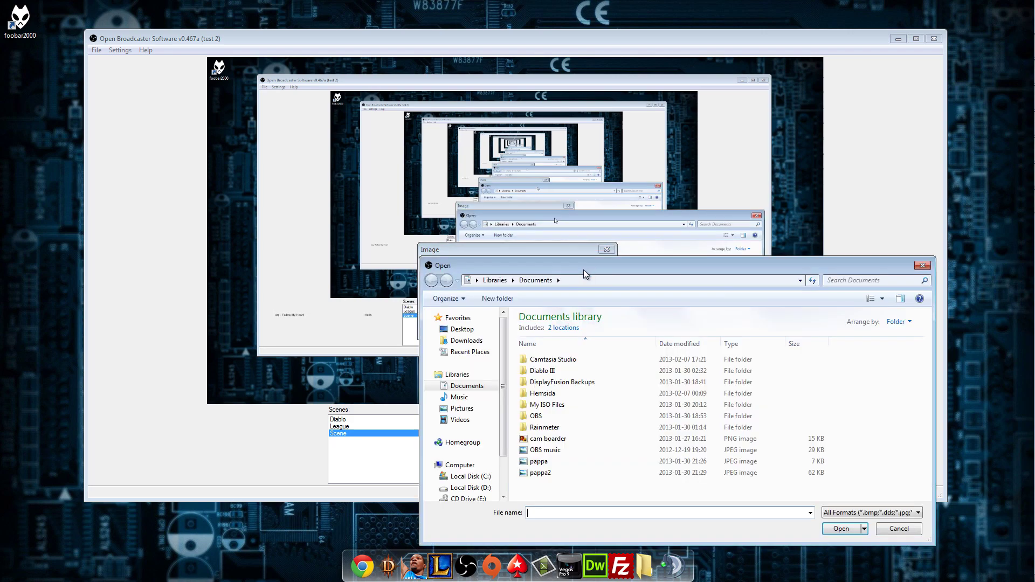
left_click_drag(584, 260, 504, 183)
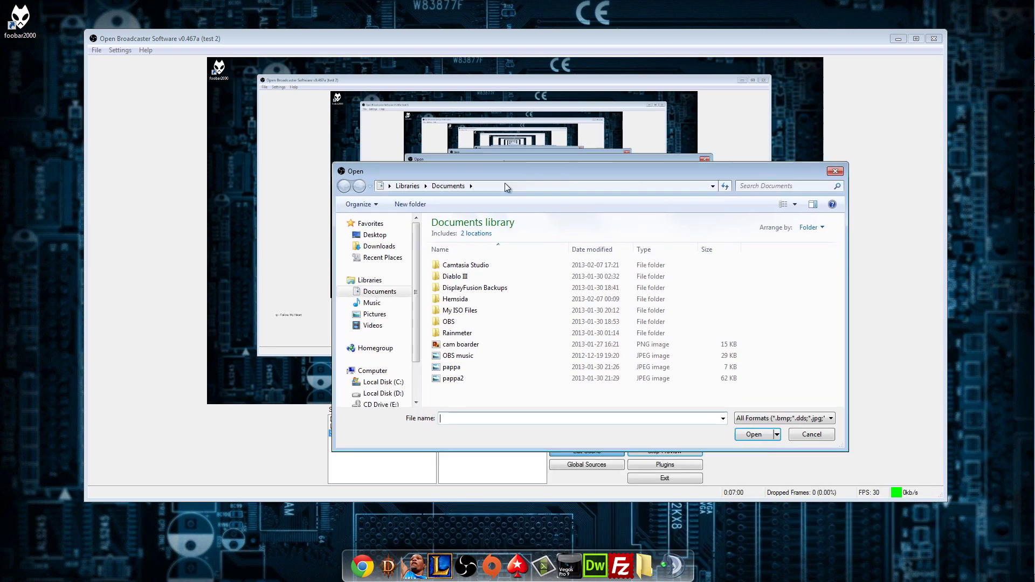
left_click(456, 356)
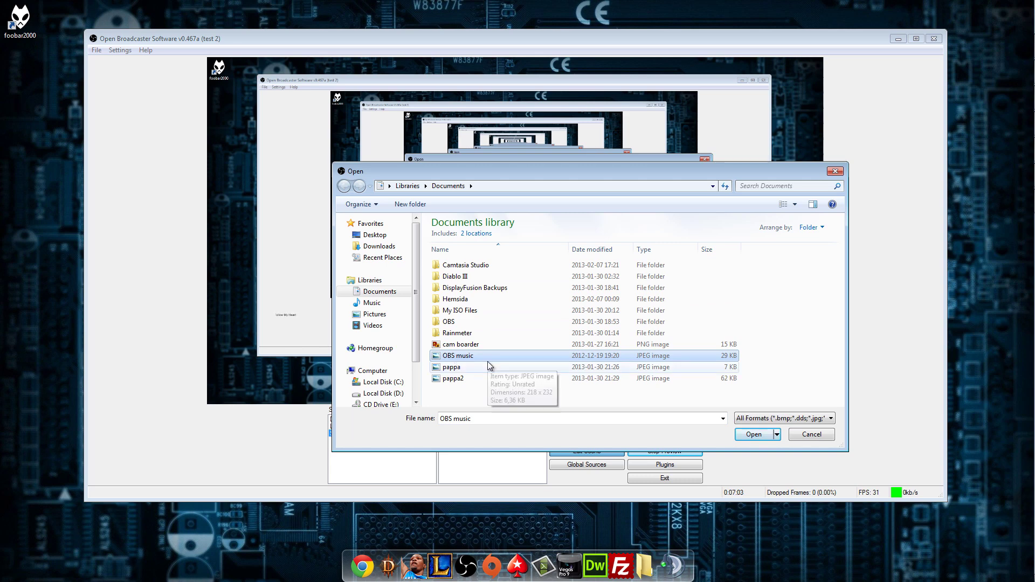
left_click(754, 434)
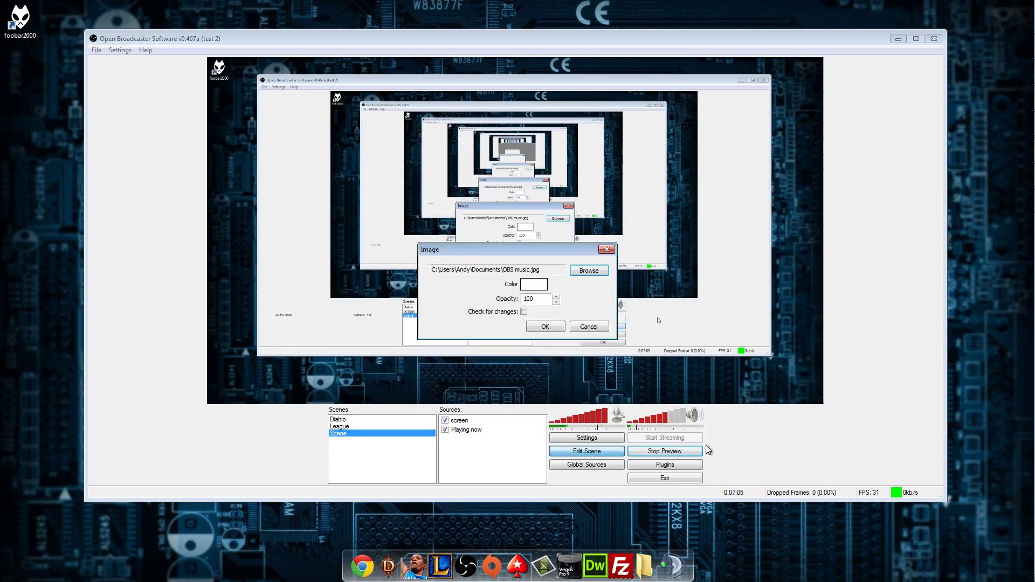
left_click(550, 325)
left_click_drag(268, 80, 699, 319)
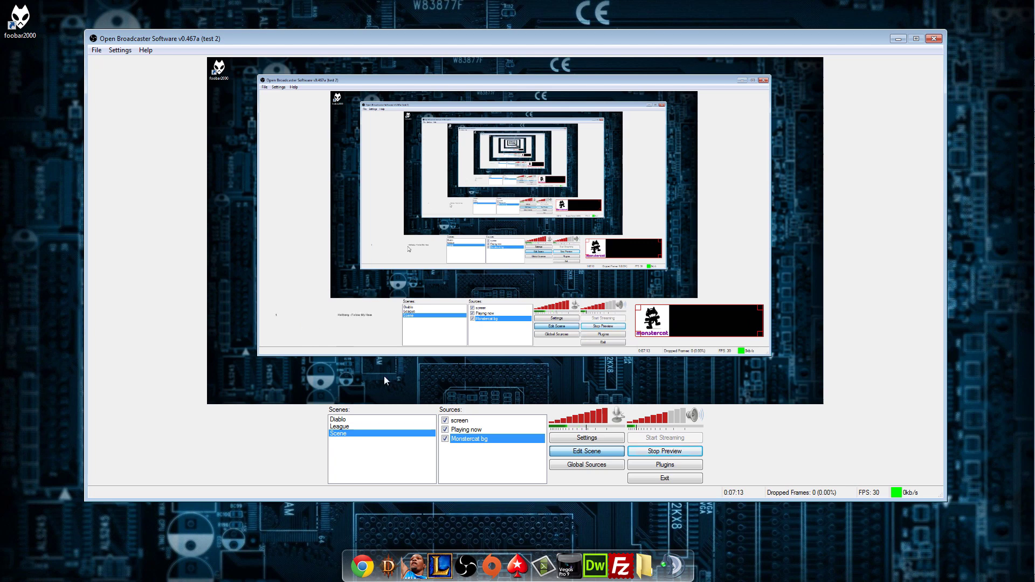
Move the track title onto the Monstercat box and make its text white, font size 35.
left_click(352, 325)
left_click_drag(356, 336, 667, 334)
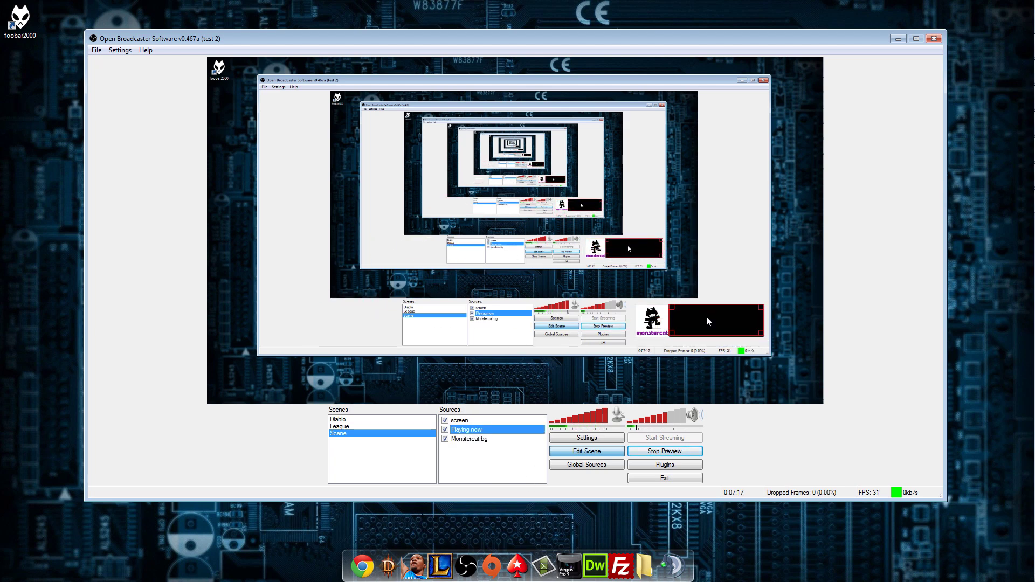
right_click(465, 434)
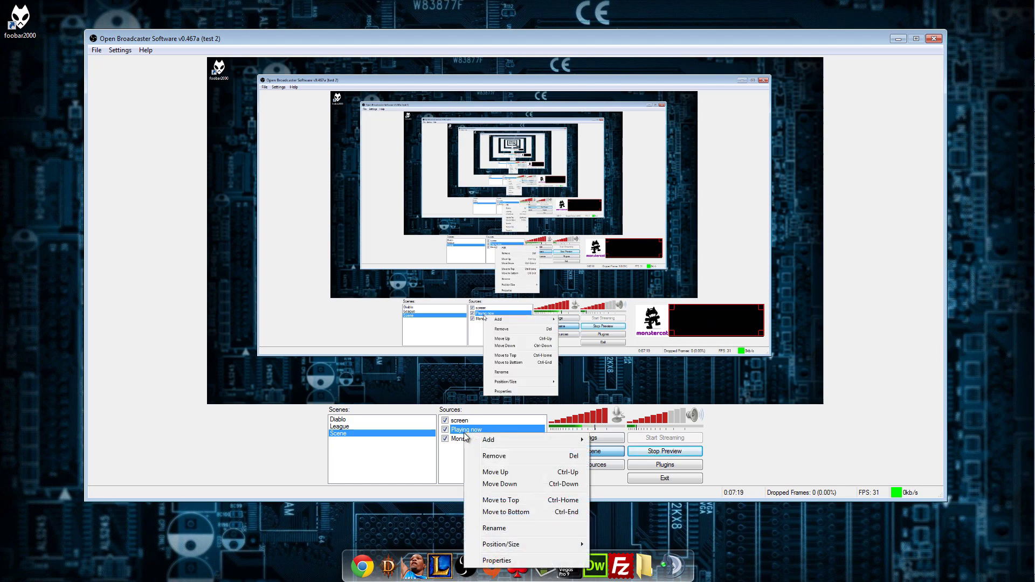
left_click(496, 561)
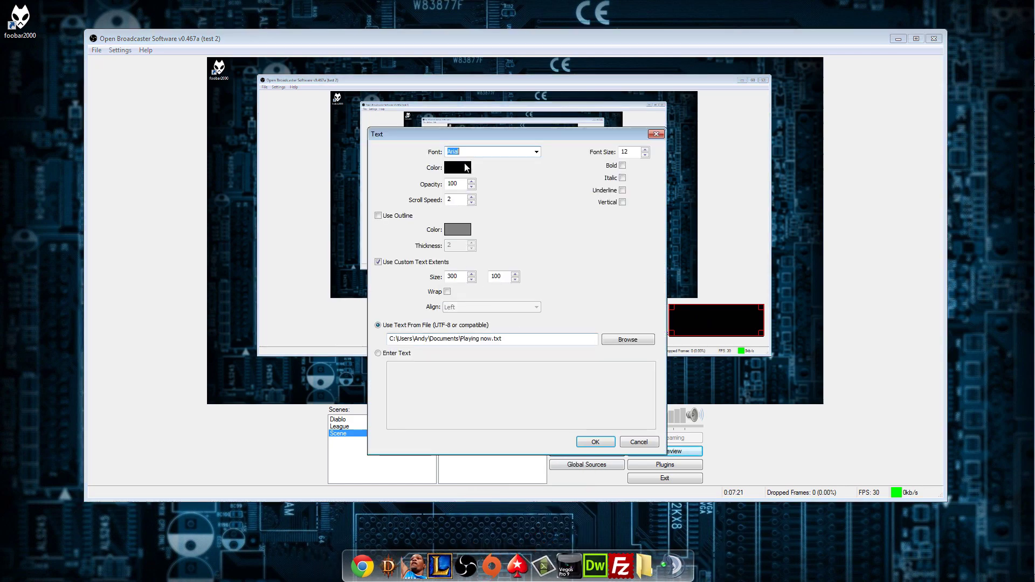
left_click_drag(500, 140, 344, 92)
left_click(298, 118)
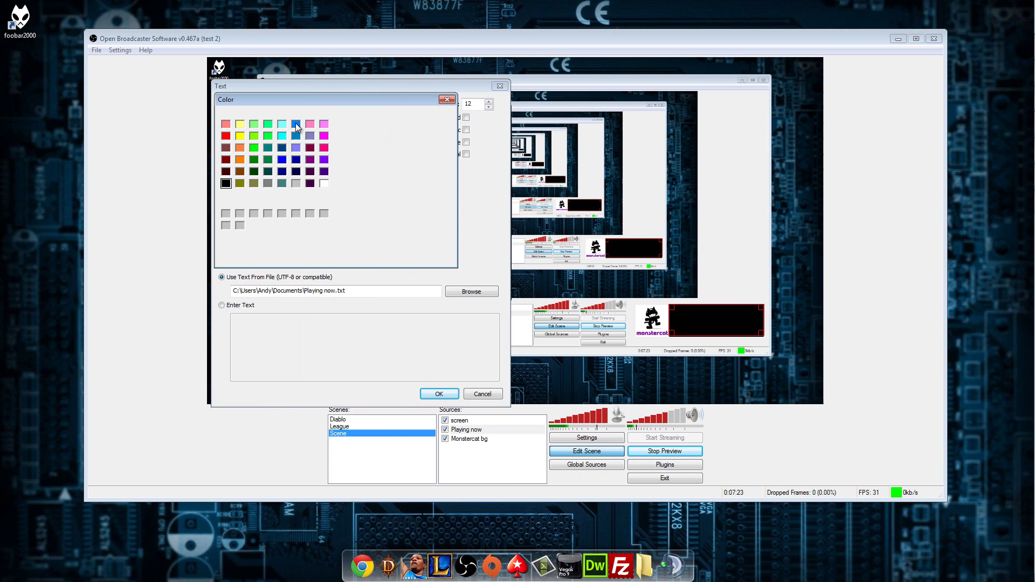
left_click(274, 244)
left_click(323, 184)
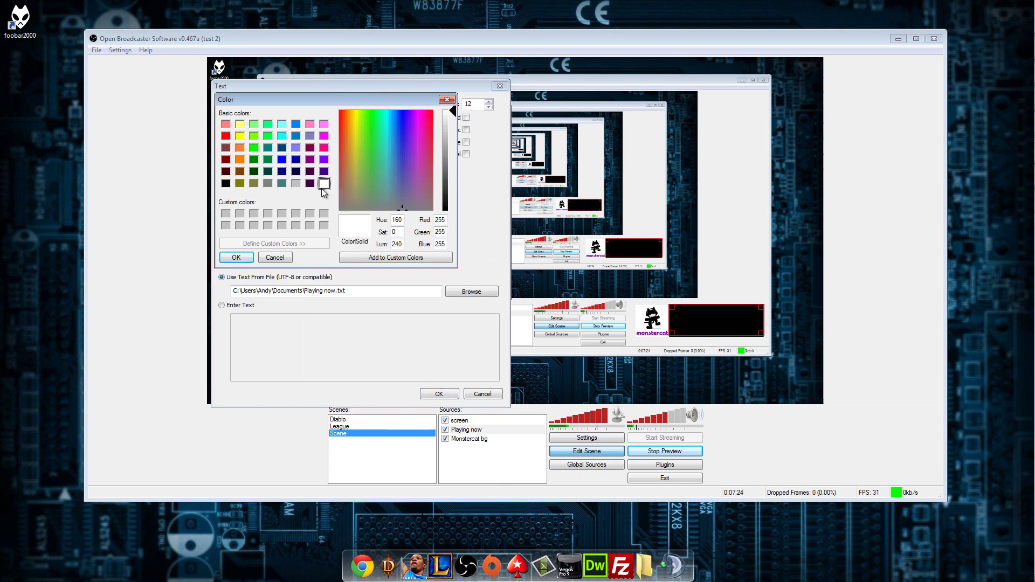
left_click(236, 258)
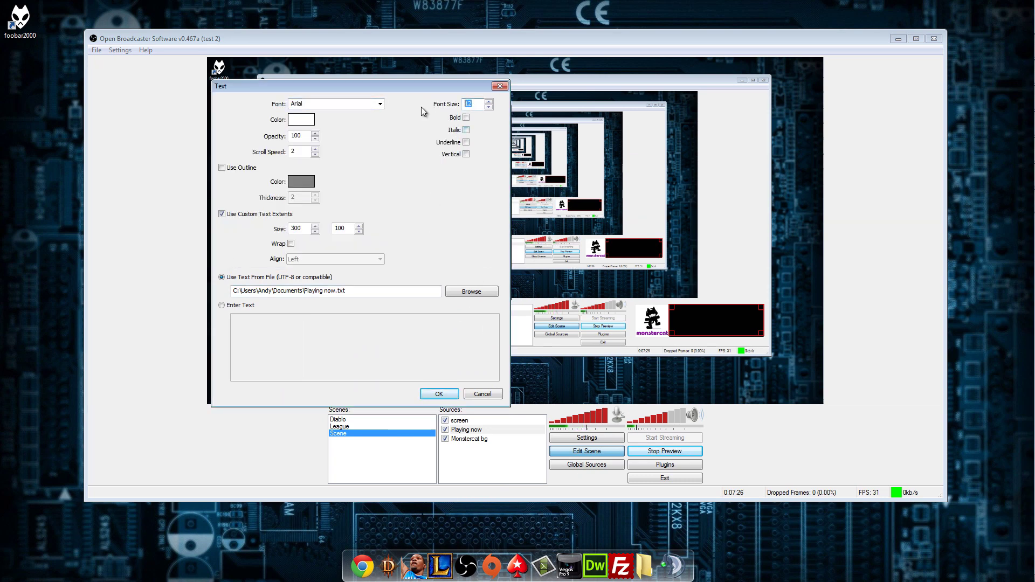
type("35")
left_click(434, 394)
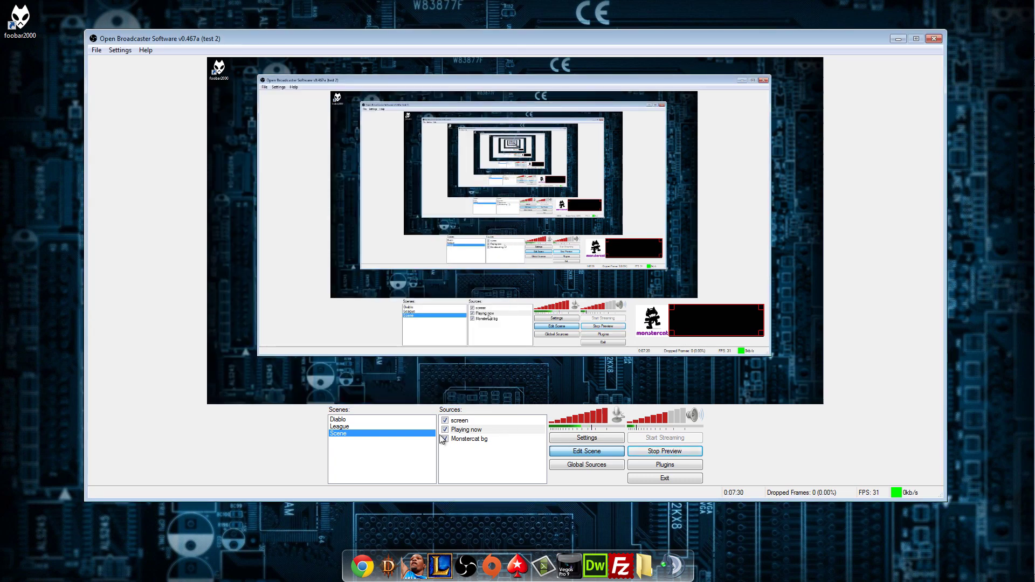
Move the Monstercat bg source up one place in the Sources order.
right_click(467, 442)
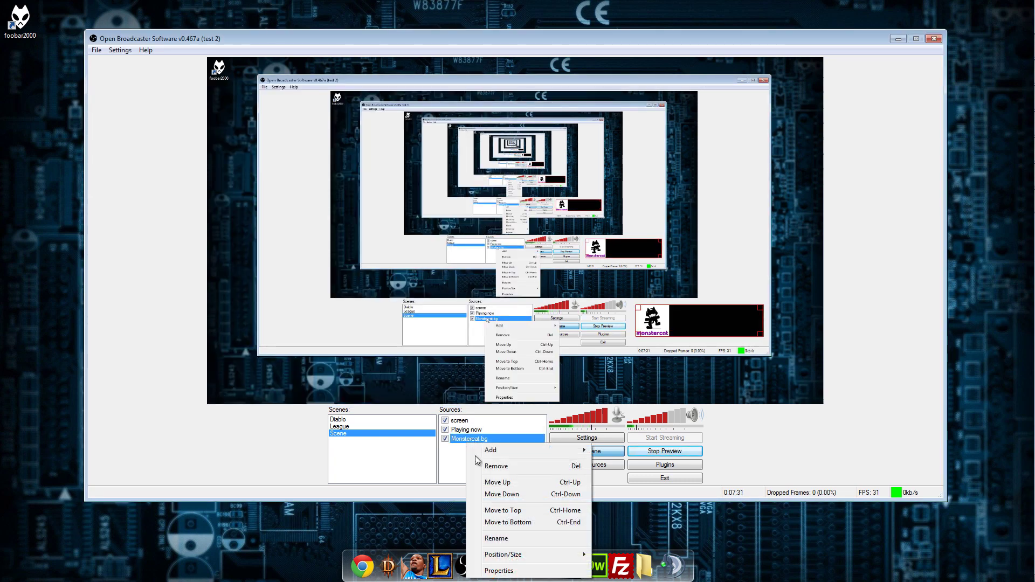
left_click(503, 482)
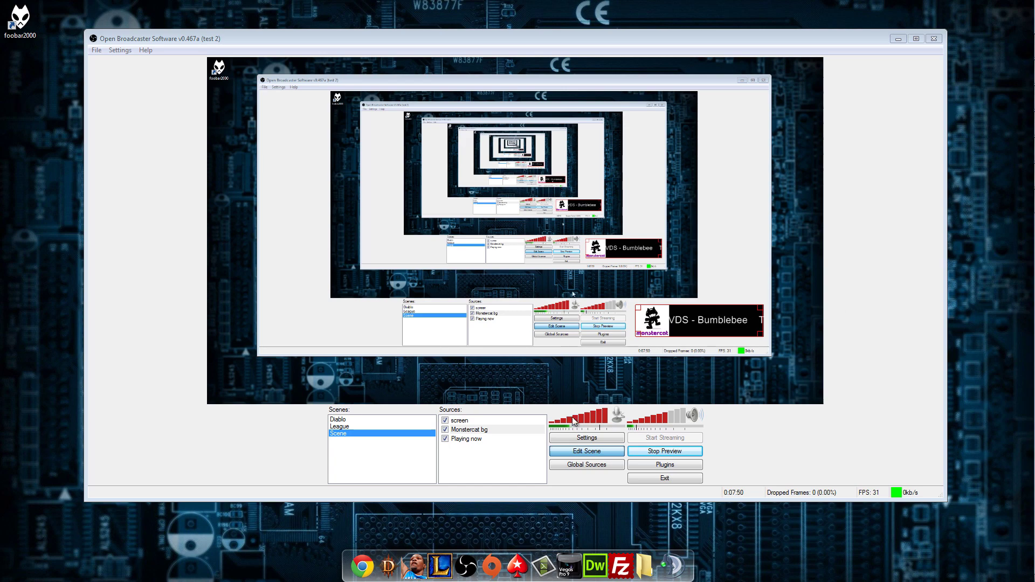
Set the Playing now text box's custom extents width to 600.
right_click(463, 441)
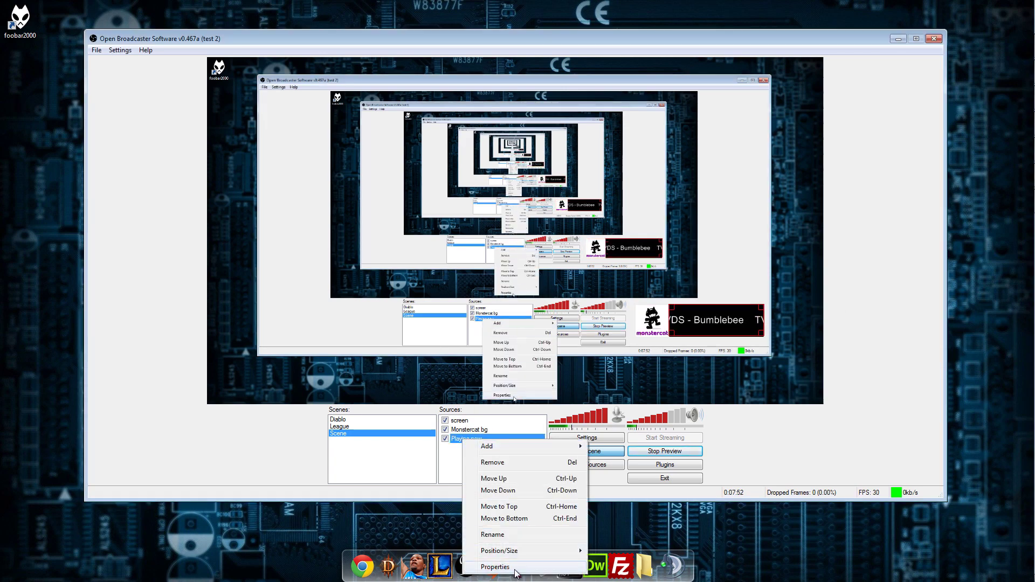
left_click(514, 569)
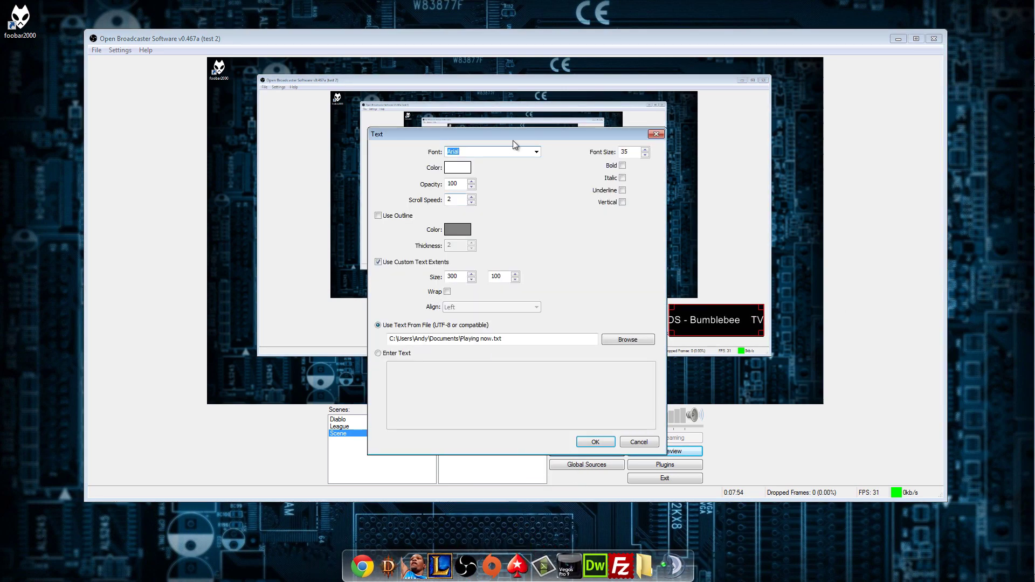
left_click_drag(514, 138, 359, 106)
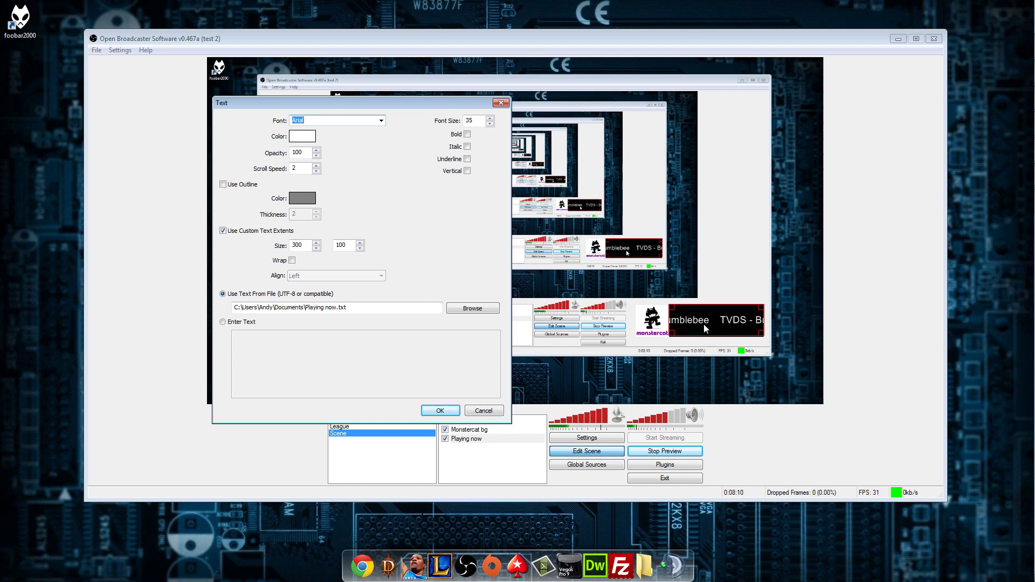
left_click(297, 245)
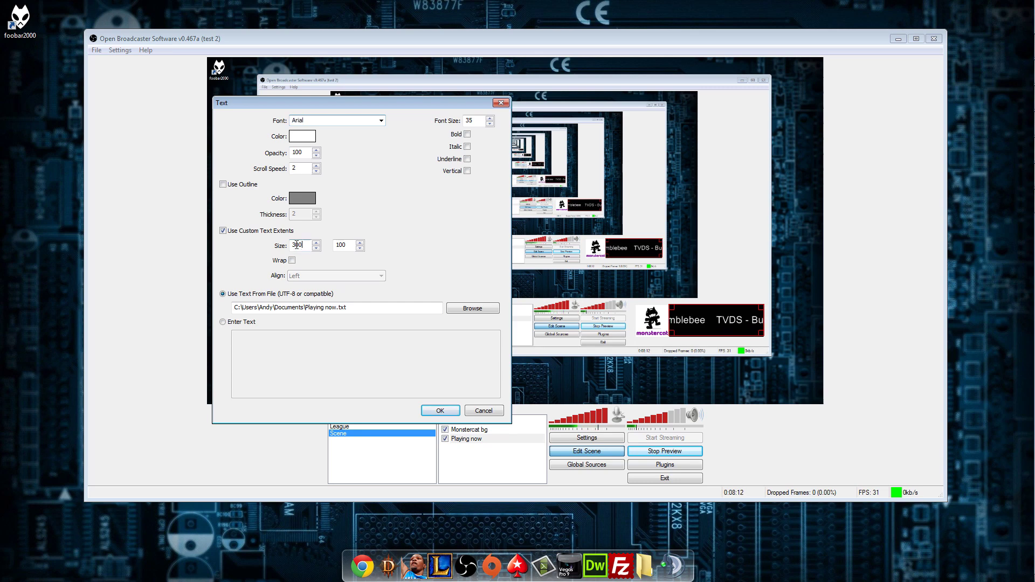
key("BackSpace")
key("BackSpace")
key("BackSpace")
type("6")
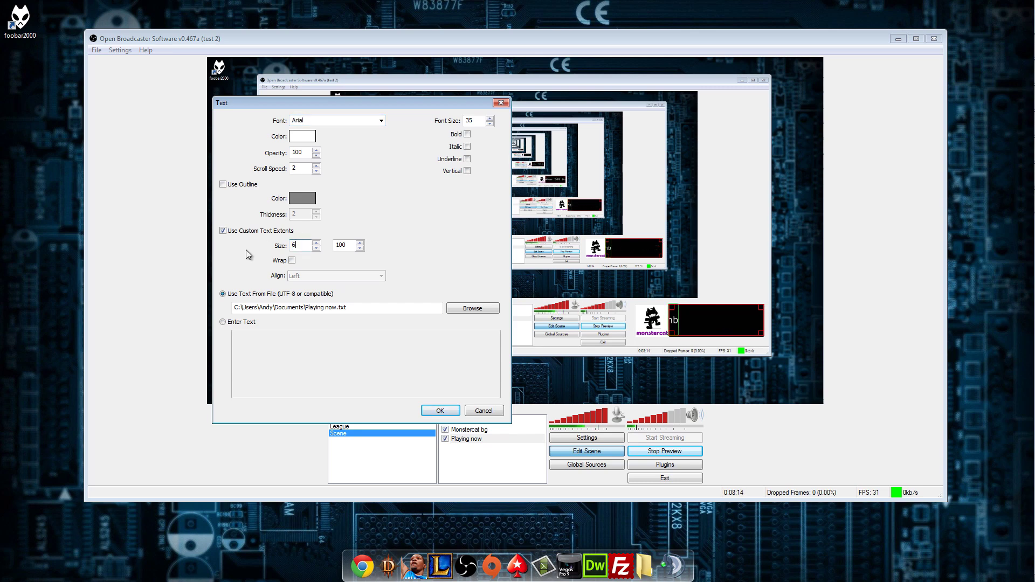
key("Return")
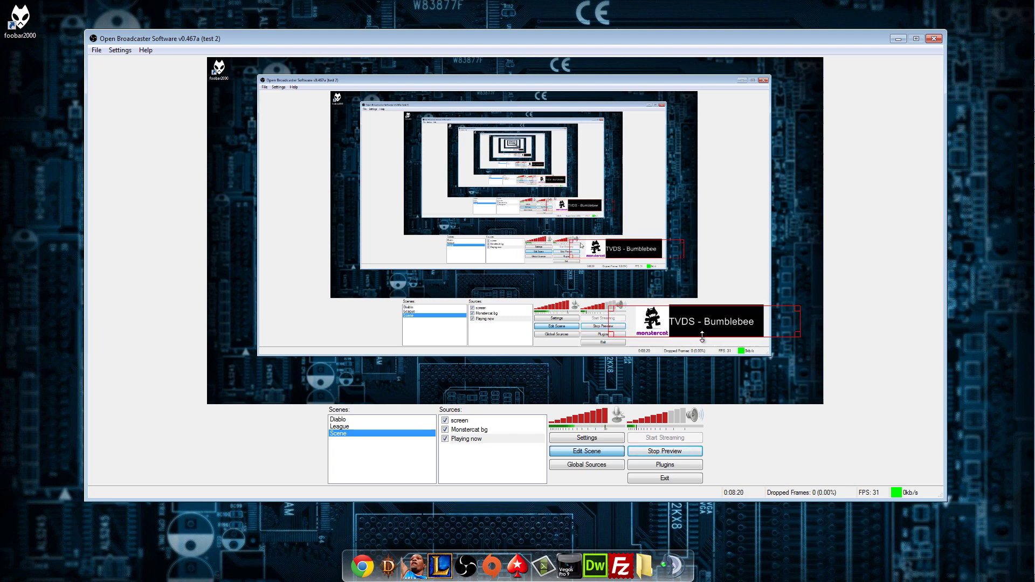
Resize the Playing now text box to 300 by 50.
right_click(468, 439)
left_click(499, 560)
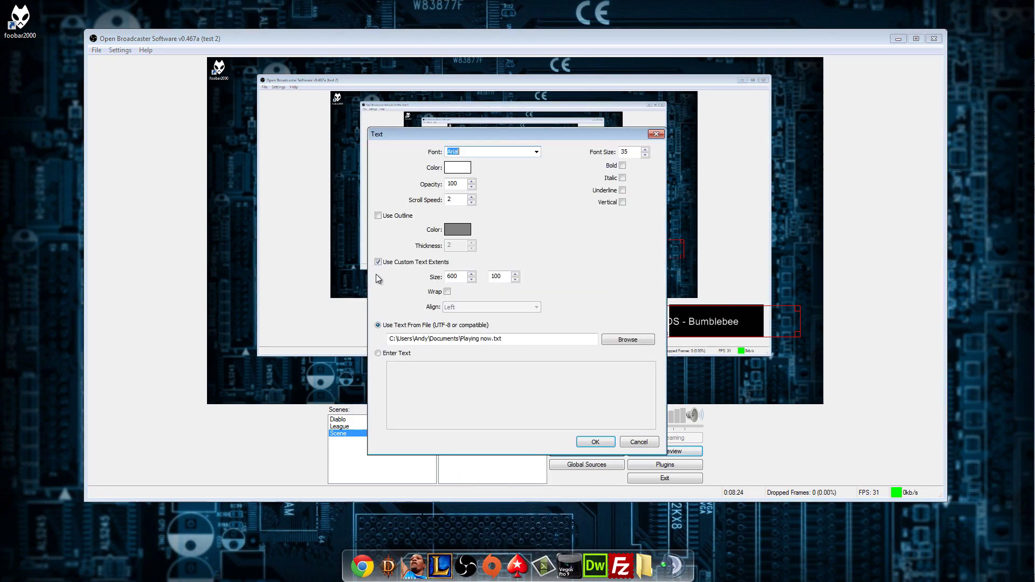
left_click_drag(463, 135, 377, 134)
double_click(366, 276)
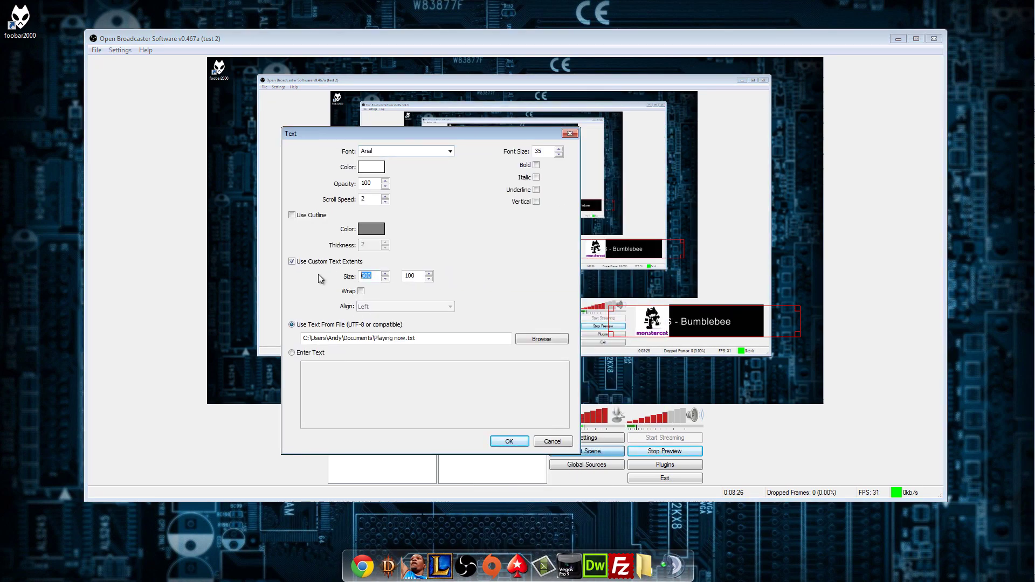
type("300")
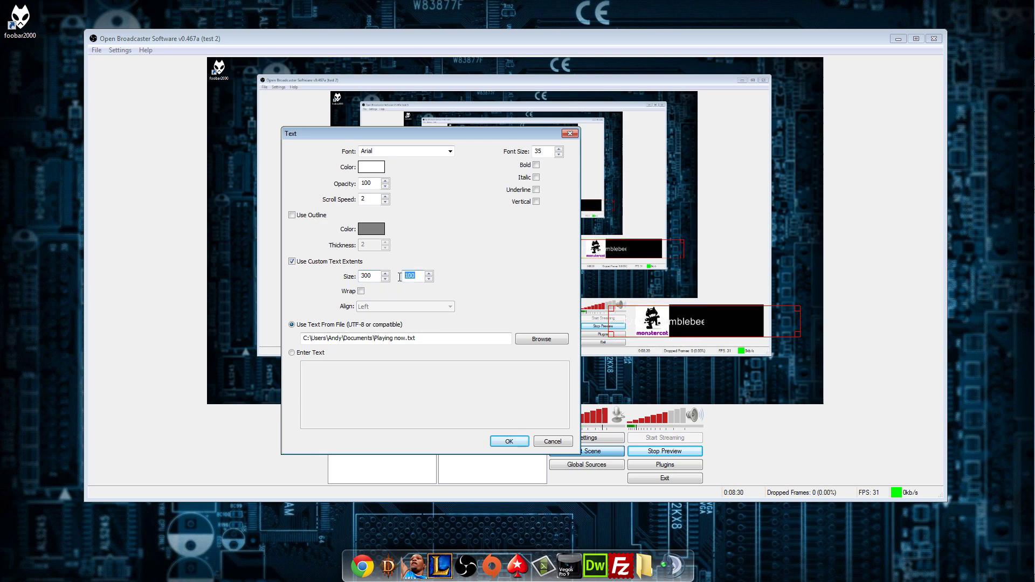
type("50")
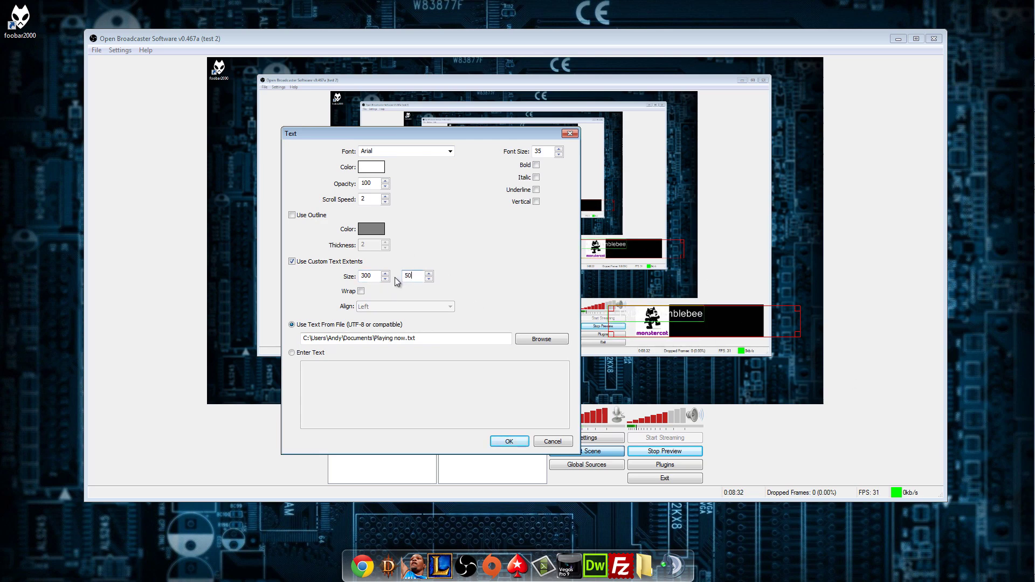
key("Return")
Move the track title onto the black bar and raise its scroll speed to 3.
left_click_drag(668, 318, 733, 333)
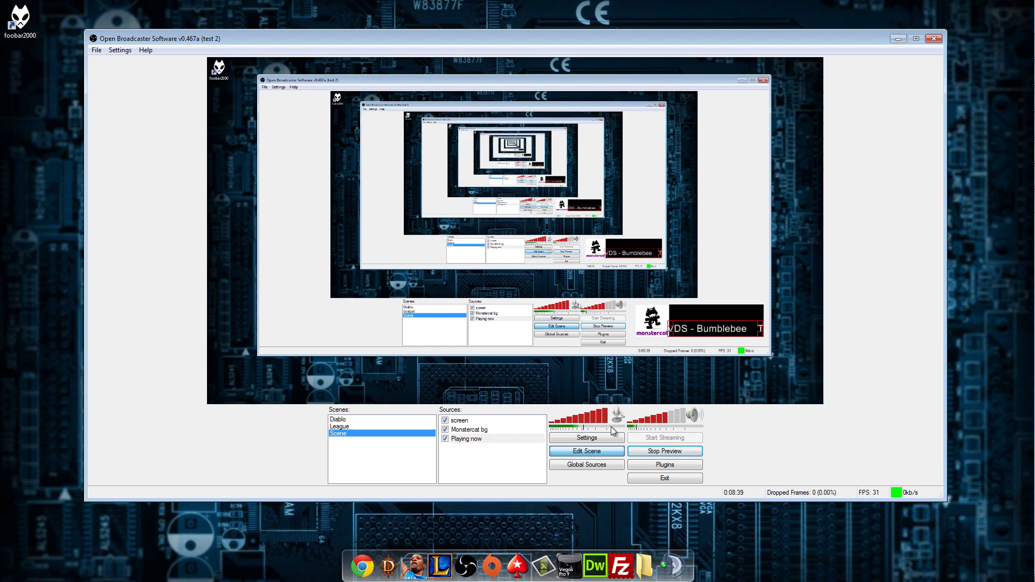
right_click(461, 440)
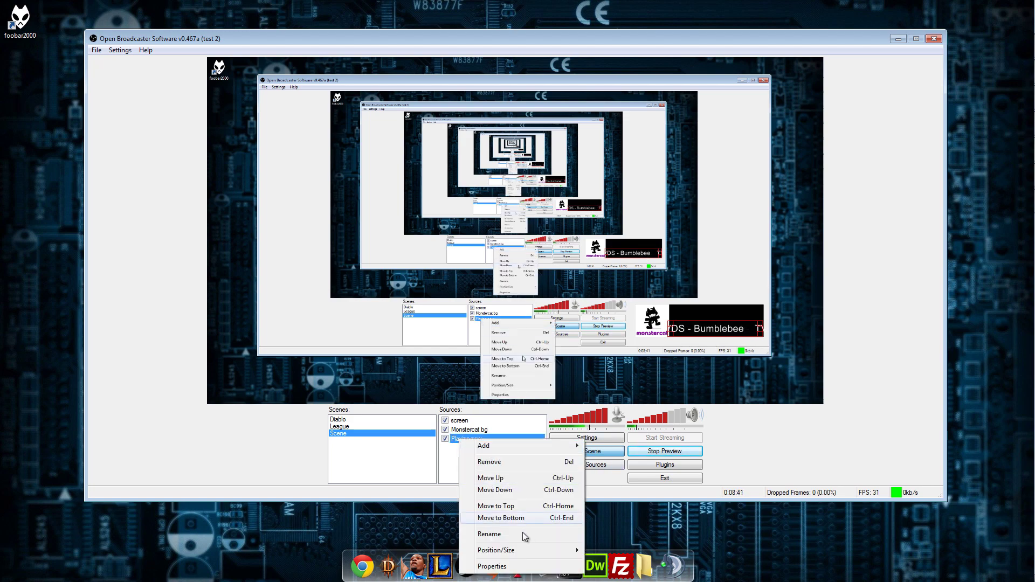
left_click(518, 563)
left_click_drag(490, 131, 355, 106)
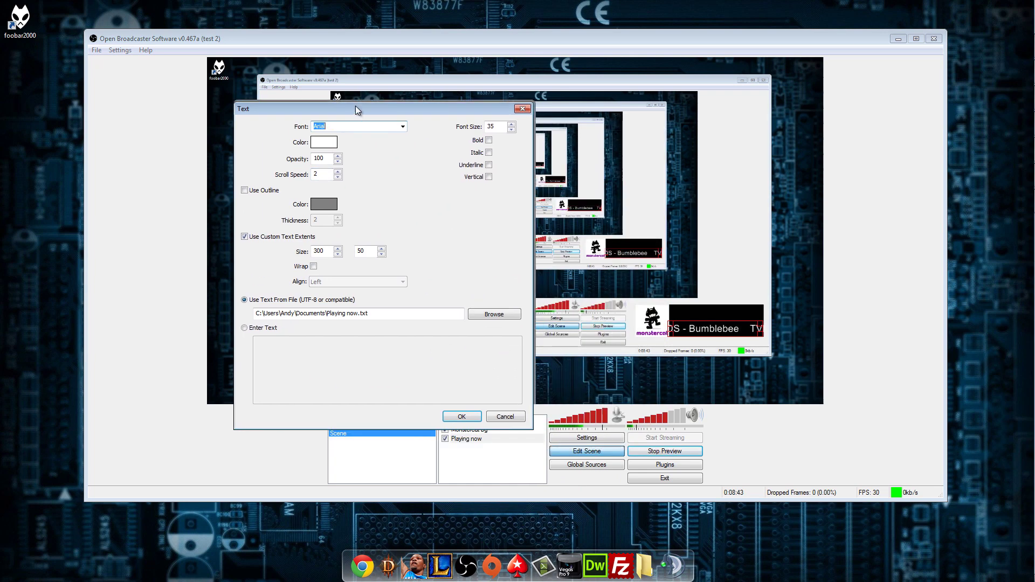
left_click(338, 172)
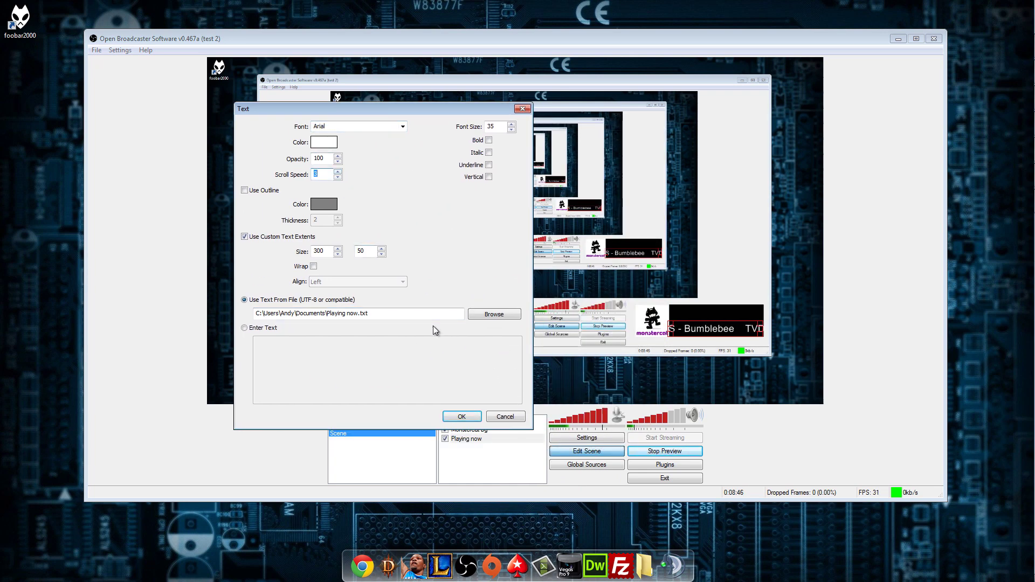
left_click(461, 416)
Add a new text source named music with a white font colour.
right_click(461, 468)
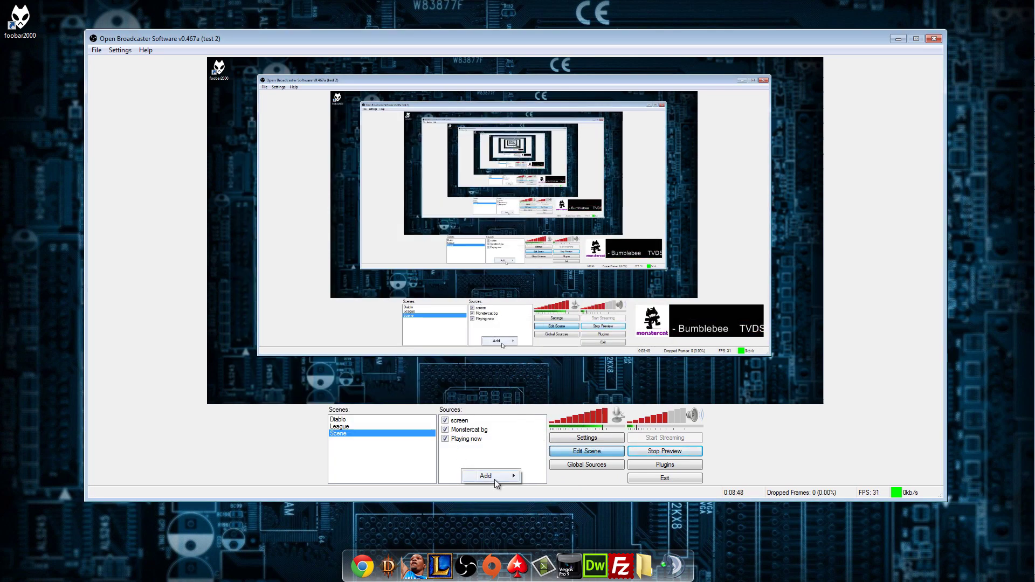
mouse_move(493, 477)
left_click(551, 511)
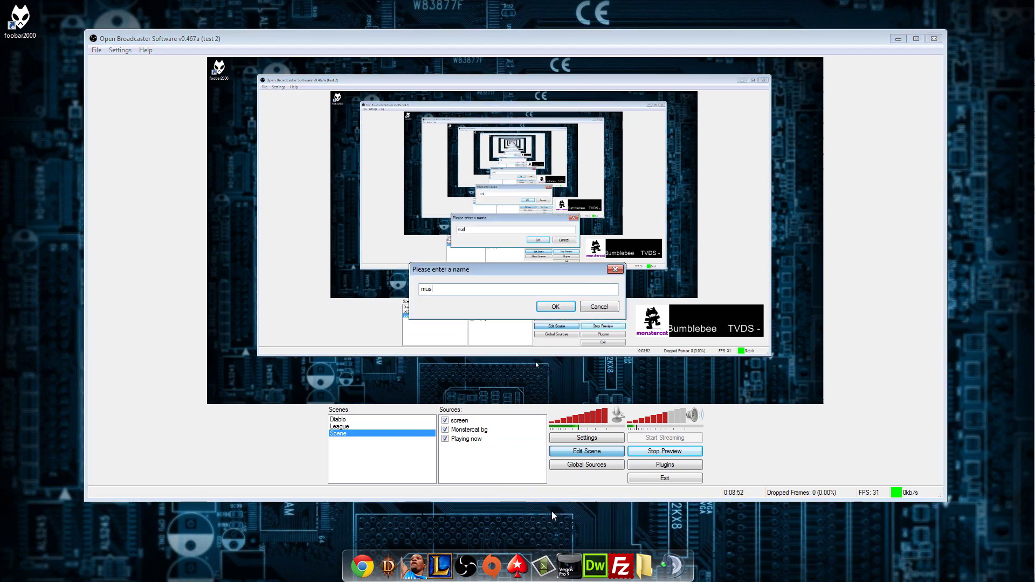
key("Return")
left_click(463, 169)
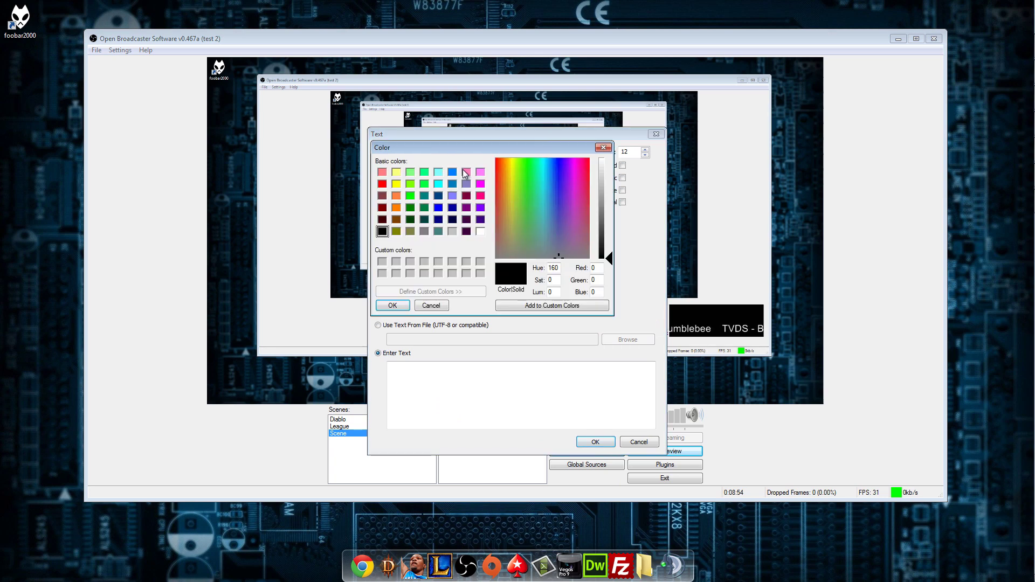
left_click(480, 232)
left_click(393, 305)
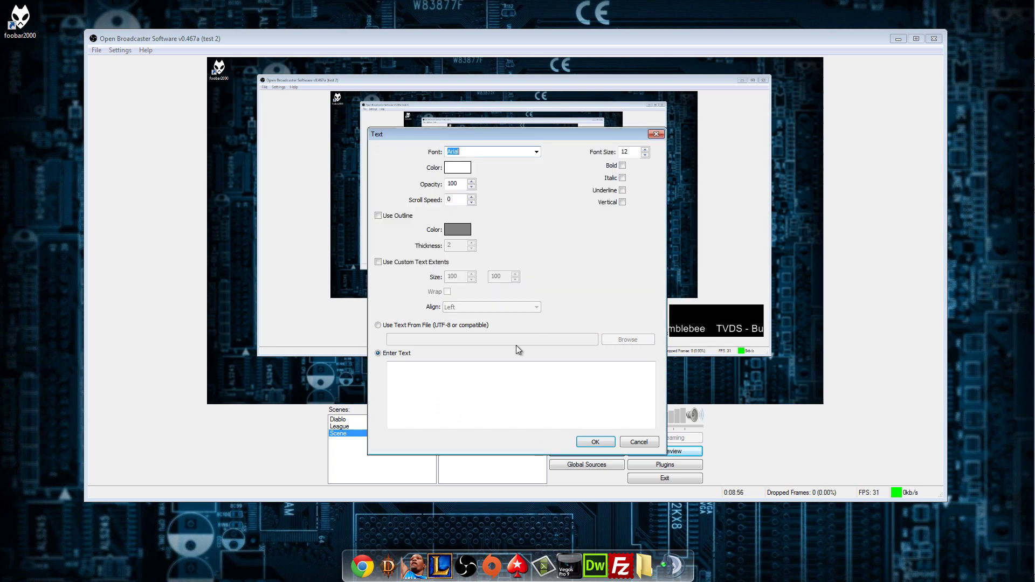
Give the music source a 298 by 50 box, the text 'Playing now' and font size 35.
left_click(378, 261)
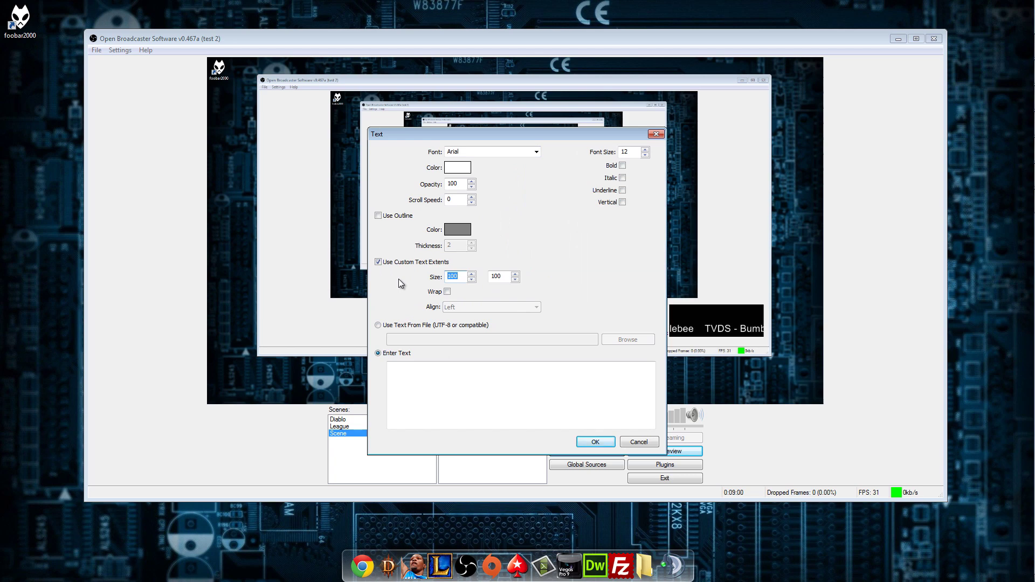
type("28")
key("BackSpace")
type("98")
key("Tab")
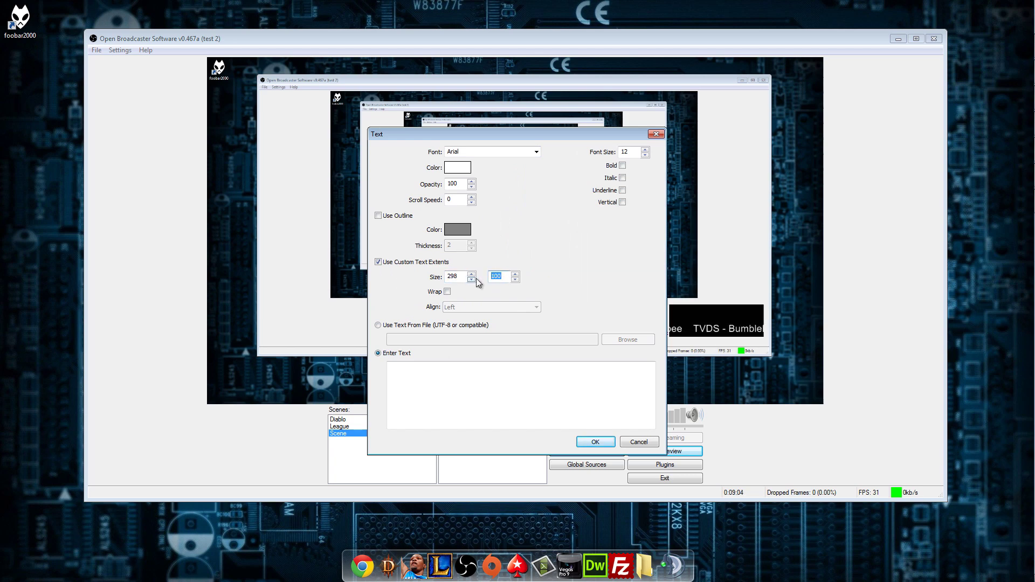
type("50")
left_click(430, 385)
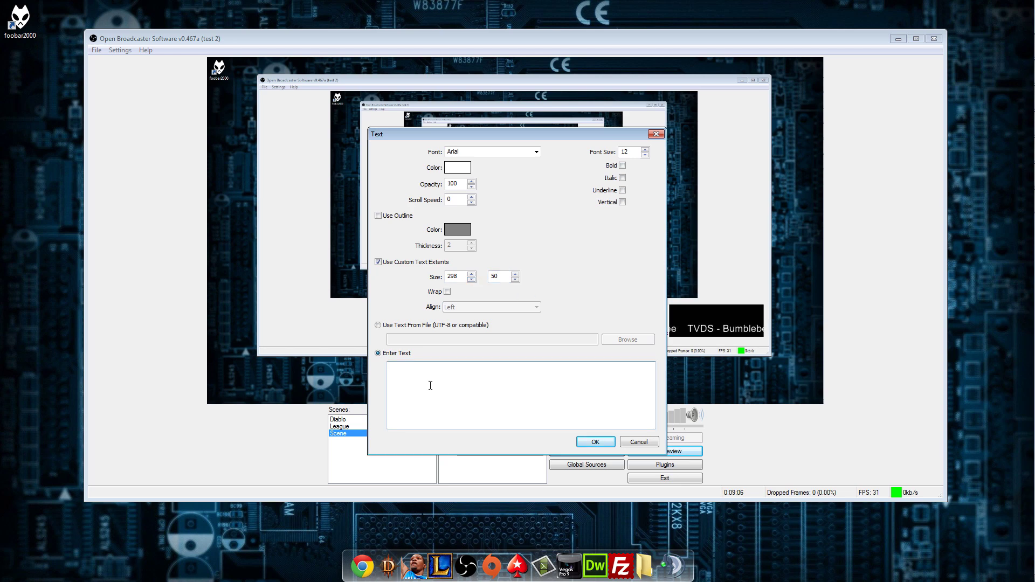
type("Playing now")
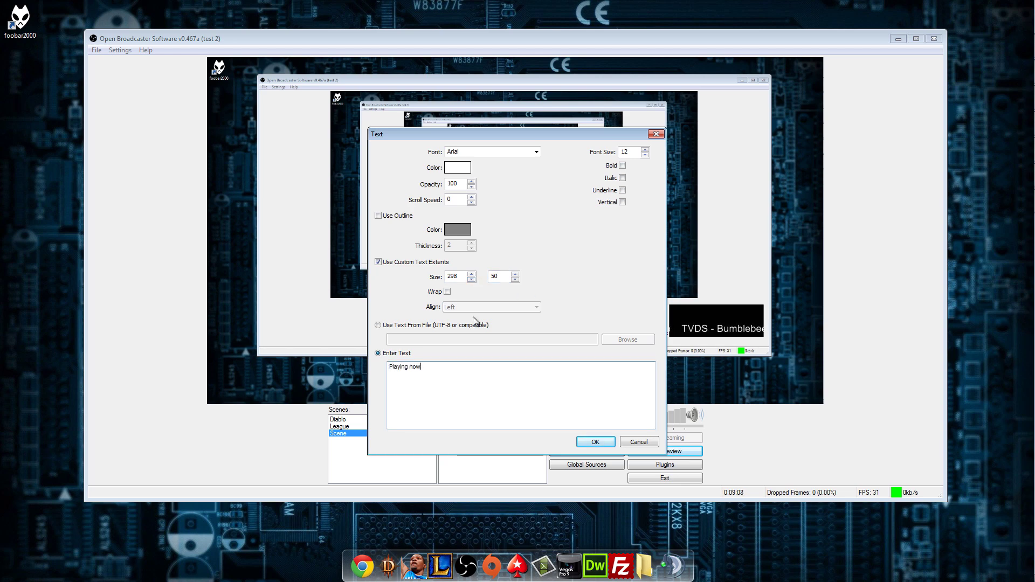
double_click(625, 152)
type("35")
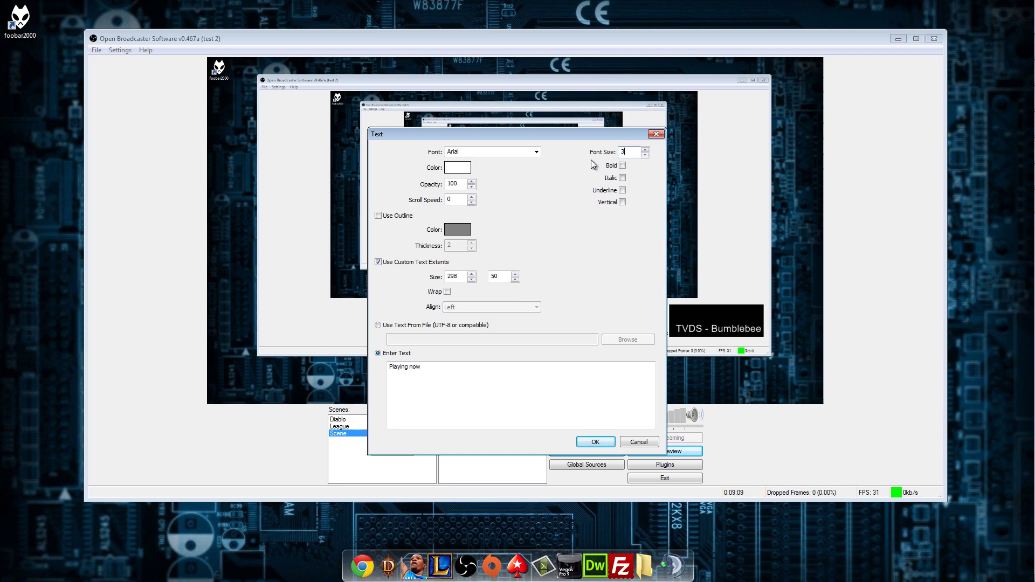
Place the 'Playing now' label on the banner and move the whole overlay to the lower-left corner.
left_click(596, 442)
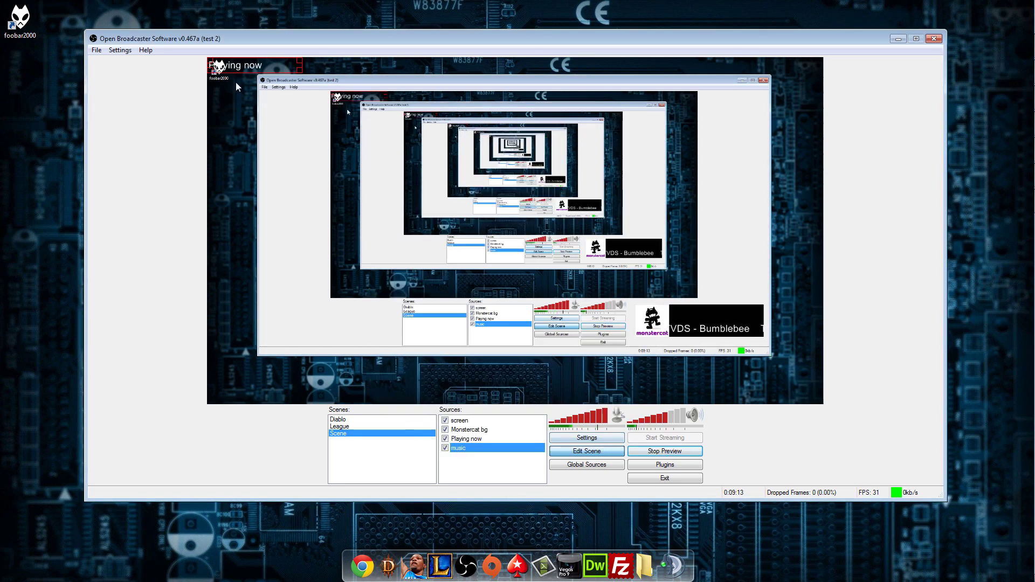
left_click_drag(700, 278, 728, 318)
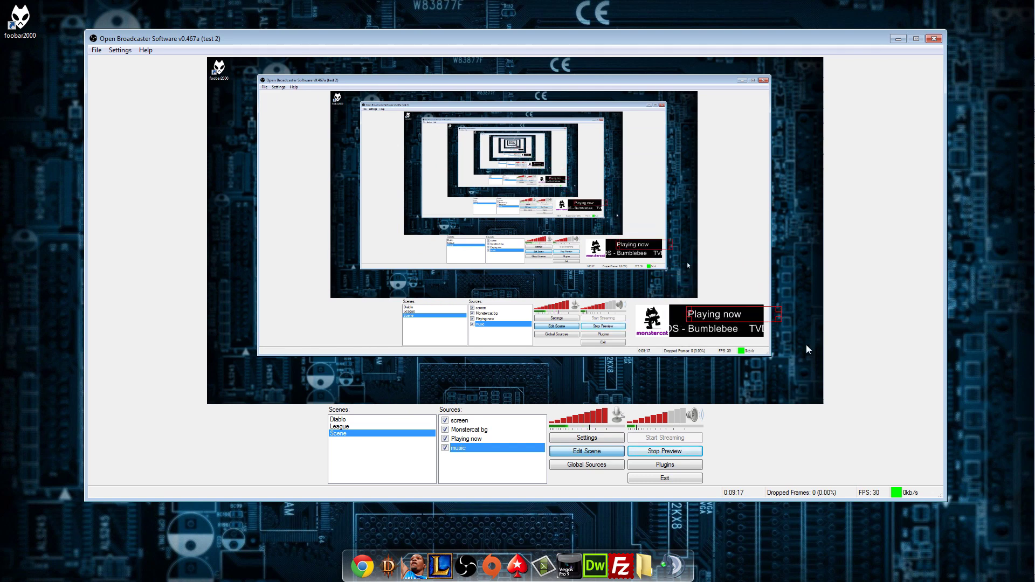
left_click(473, 429, "shift")
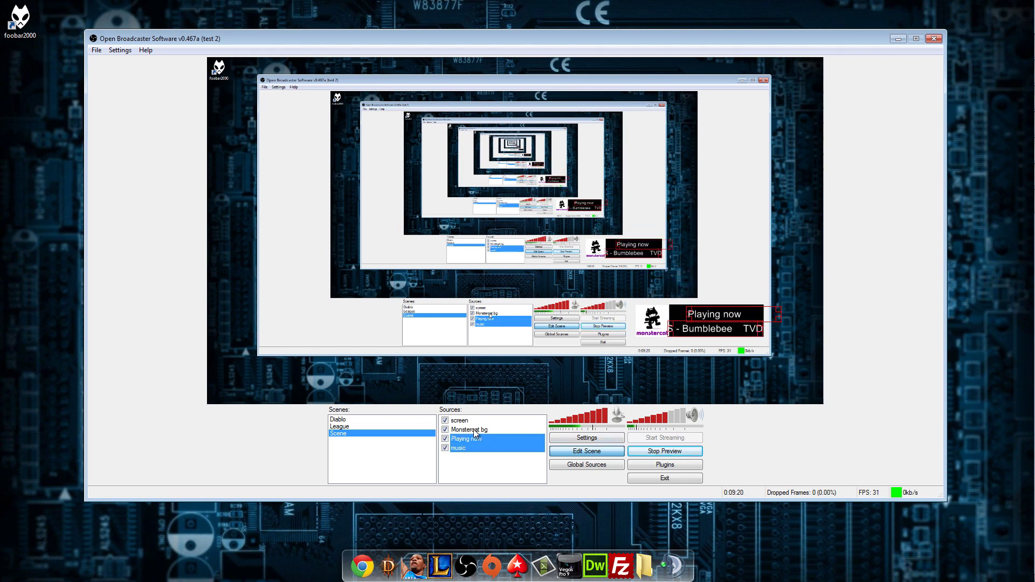
left_click_drag(679, 315, 302, 386)
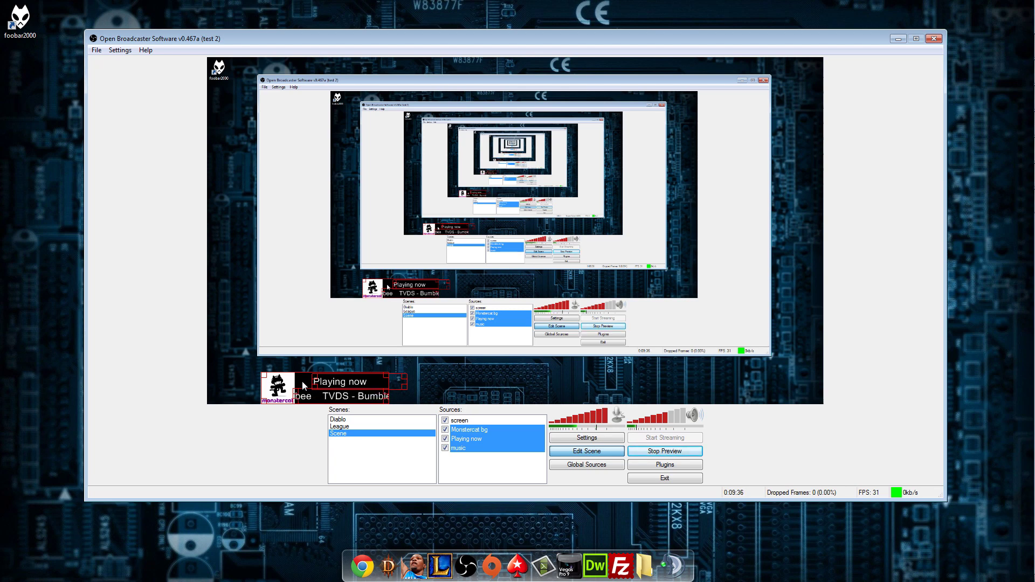
left_click(469, 477)
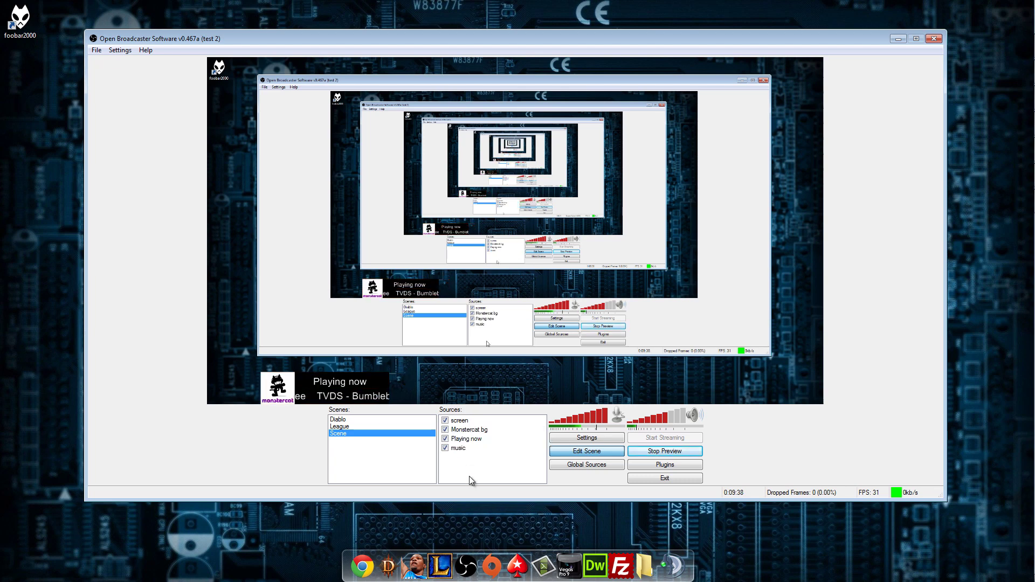